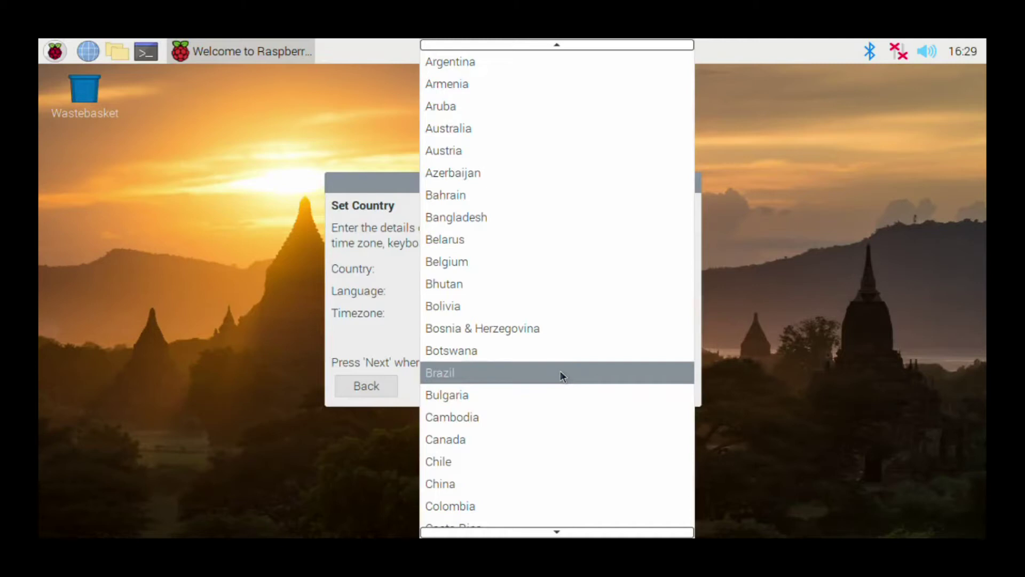
Step: Choose Brazil as the country and Sao Paulo as the timezone, then continue
{"action": "left_click", "coordinate": [560, 371]}
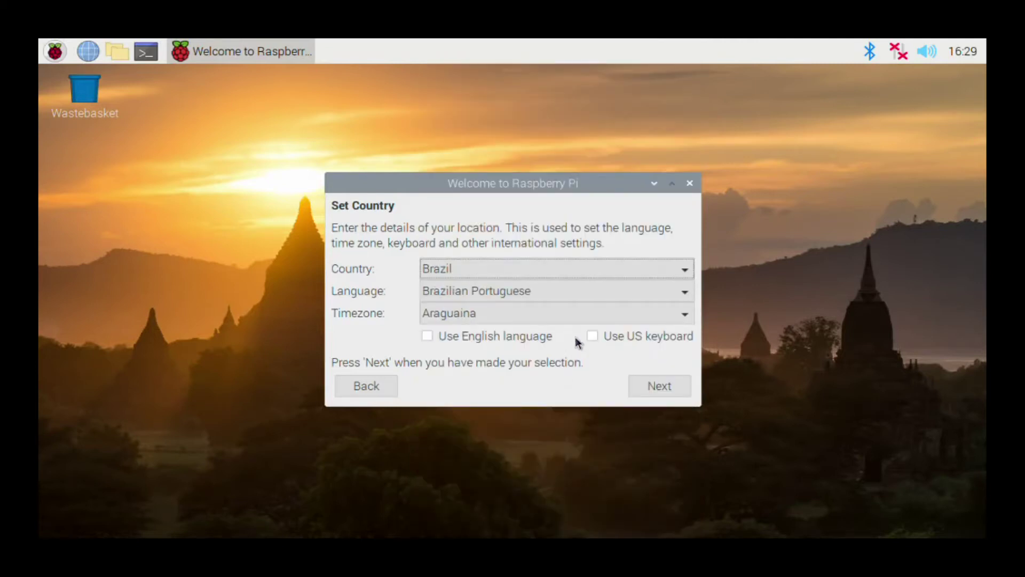
{"action": "left_click", "coordinate": [607, 319]}
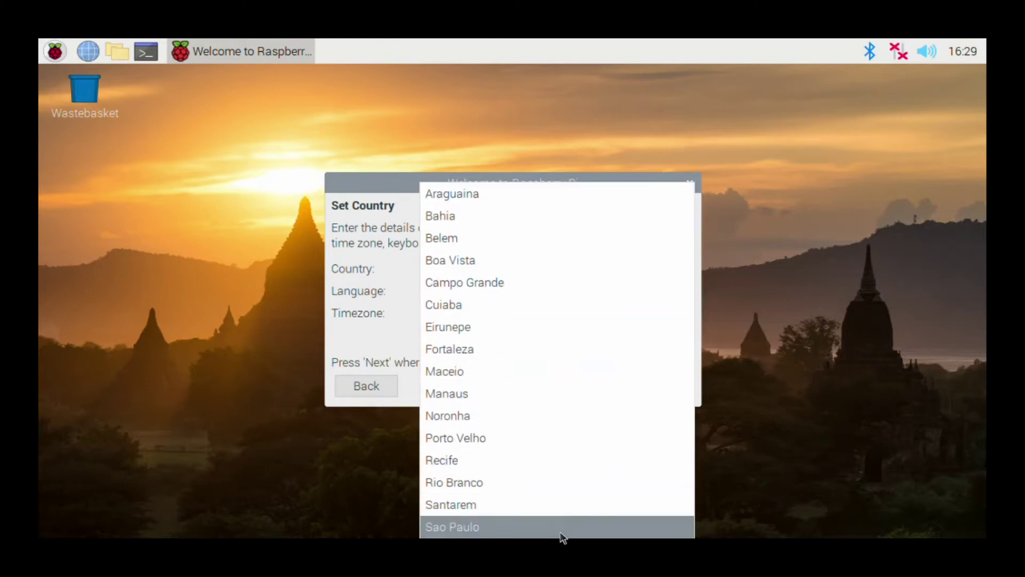
{"action": "left_click", "coordinate": [565, 528]}
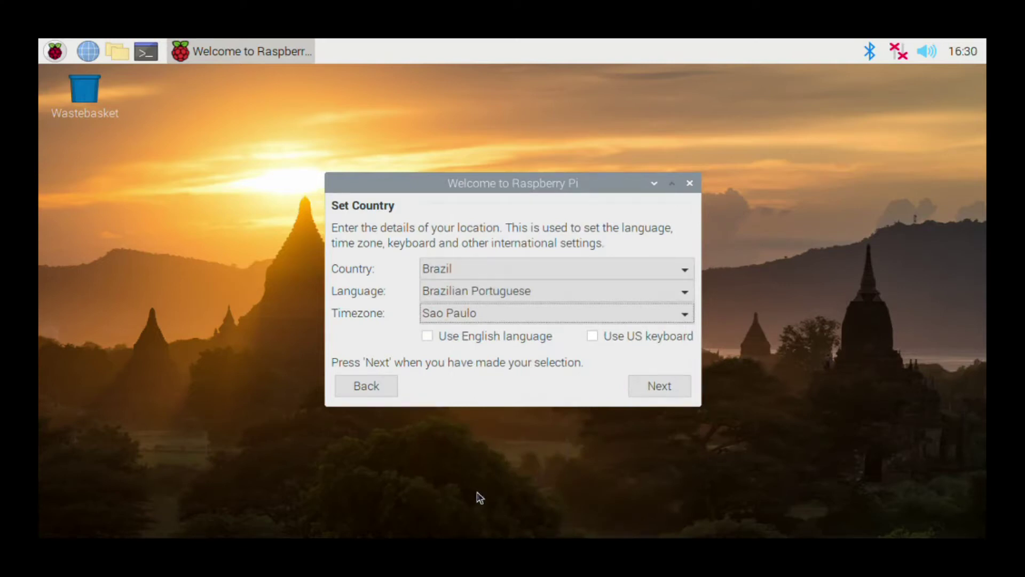
{"action": "left_click", "coordinate": [651, 383]}
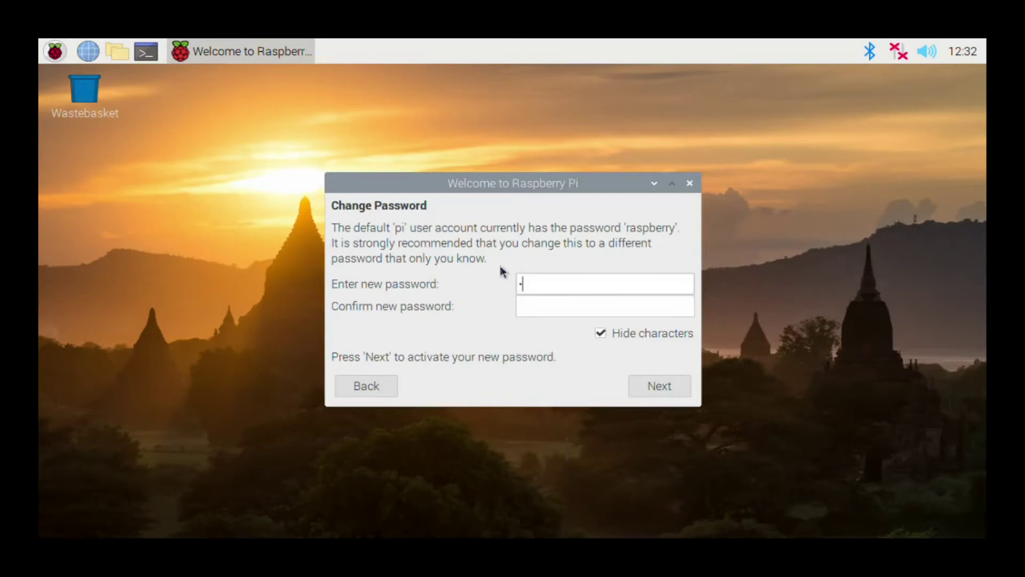
Step: Enter and confirm a new password for the pi account, then continue
{"action": "type", "text": "pas"}
{"action": "key", "text": "Tab"}
{"action": "type", "text": "••••••"}
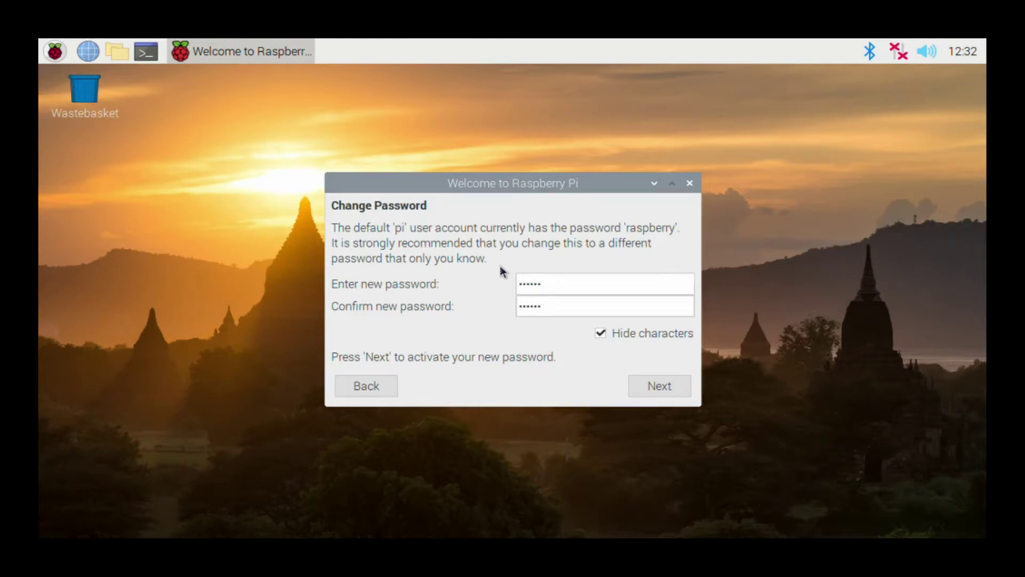
{"action": "left_click", "coordinate": [667, 385]}
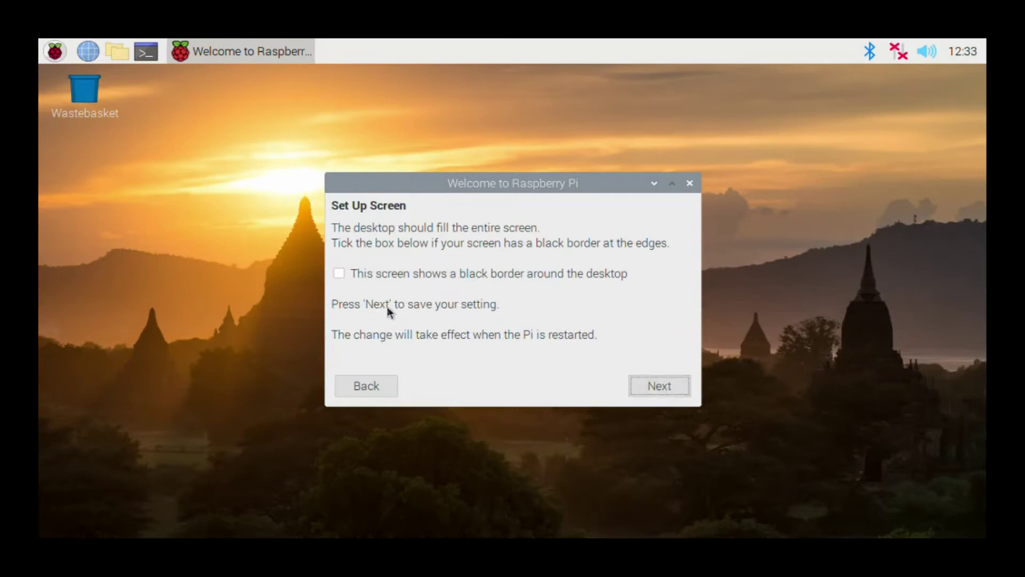
Step: Tick the black screen border option and select the Schneider1 WiFi network
{"action": "left_click", "coordinate": [340, 274]}
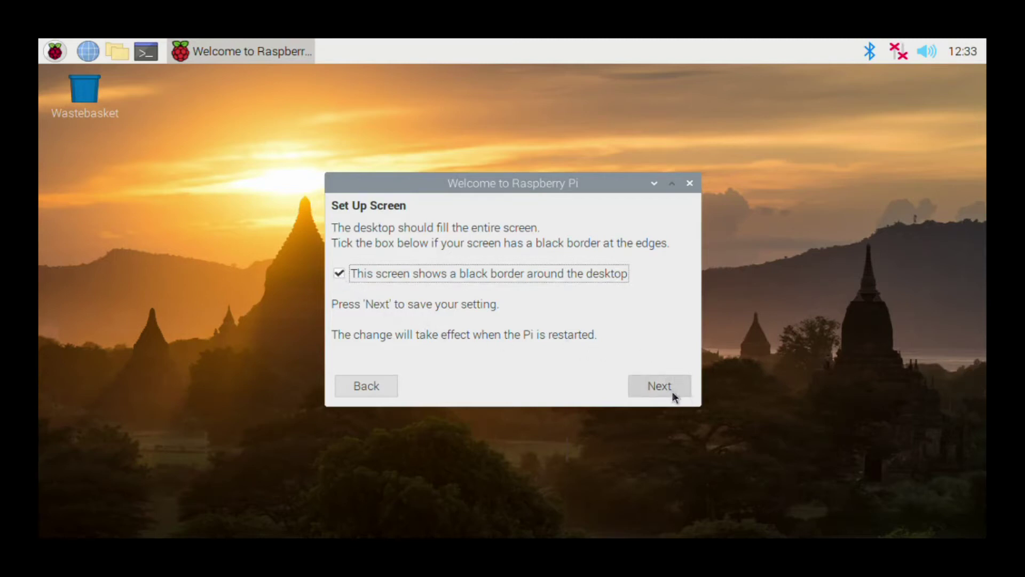
{"action": "left_click", "coordinate": [651, 388]}
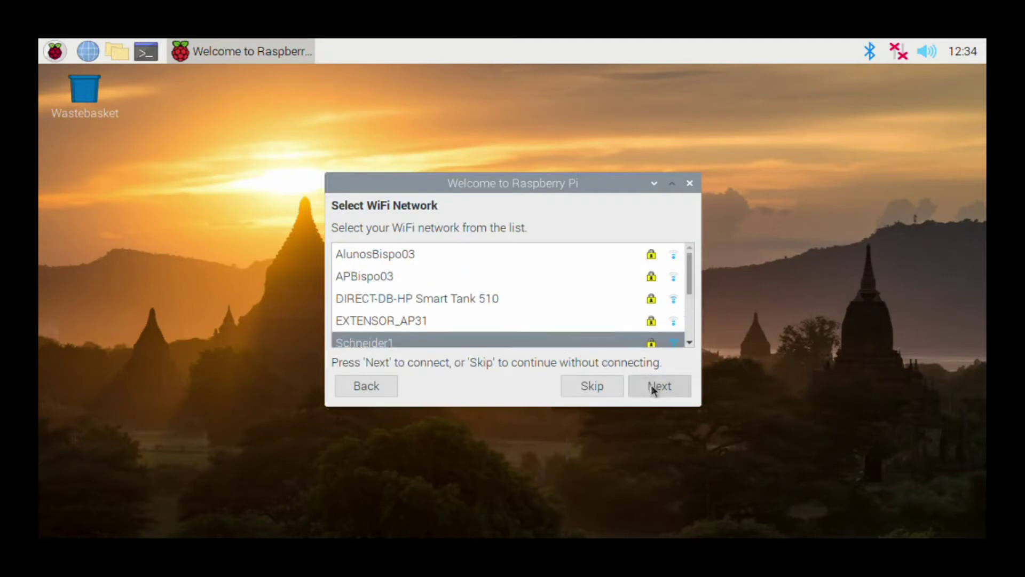
{"action": "left_click", "coordinate": [652, 389]}
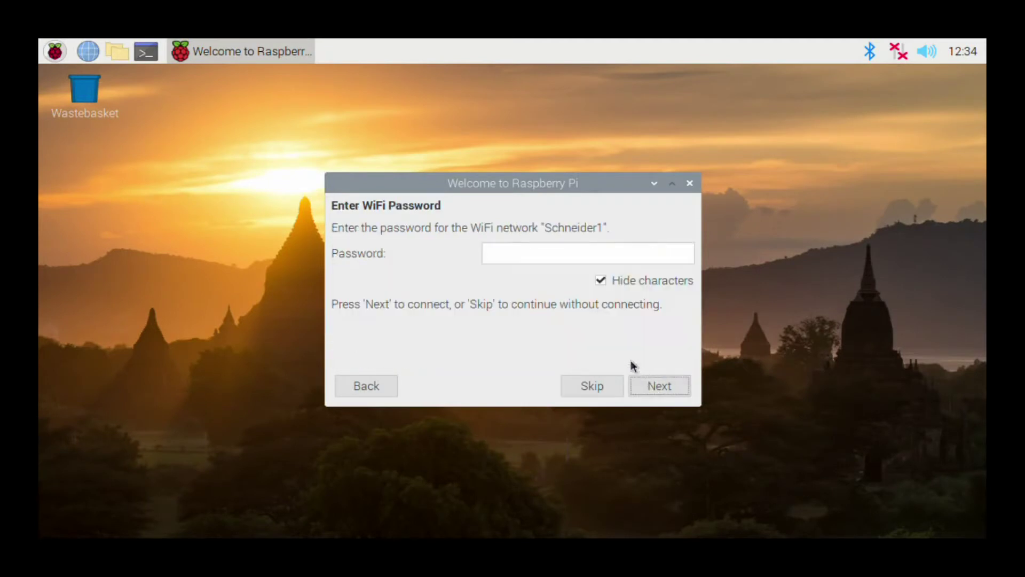
{"action": "left_click", "coordinate": [552, 254]}
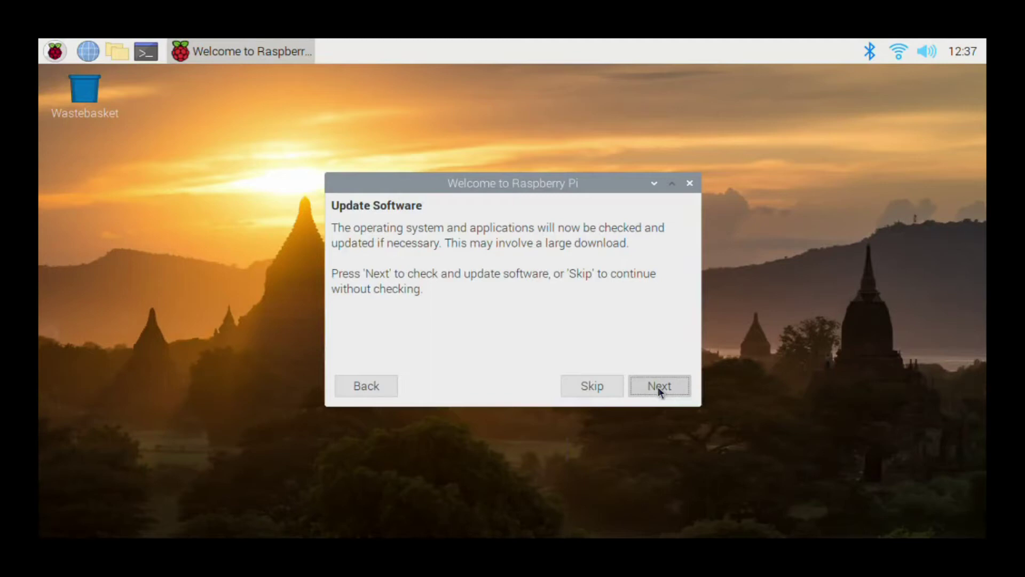
Step: Run the software update check and dismiss the 'System is up to date' message
{"action": "left_click", "coordinate": [658, 386]}
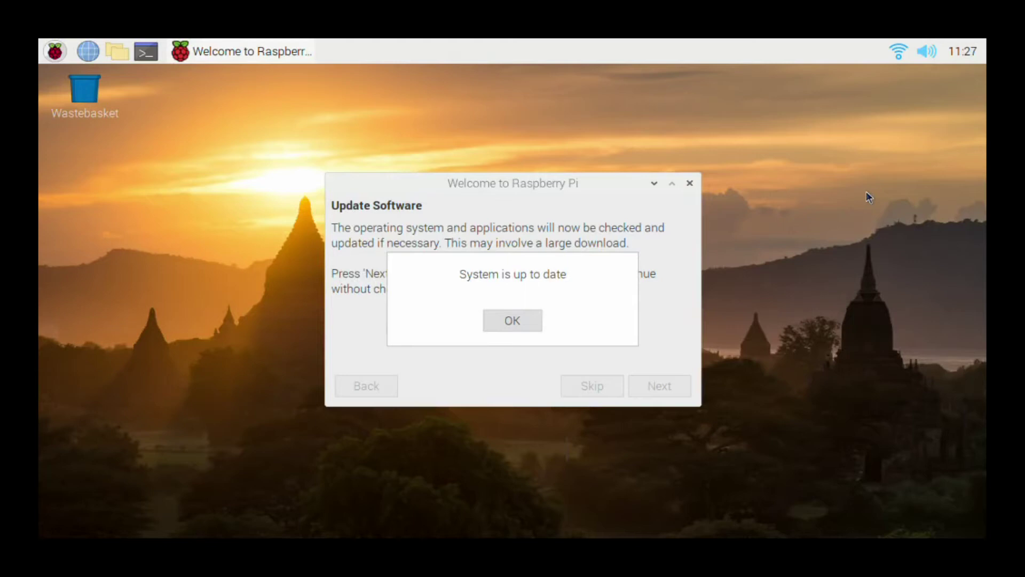
{"action": "left_click", "coordinate": [500, 323]}
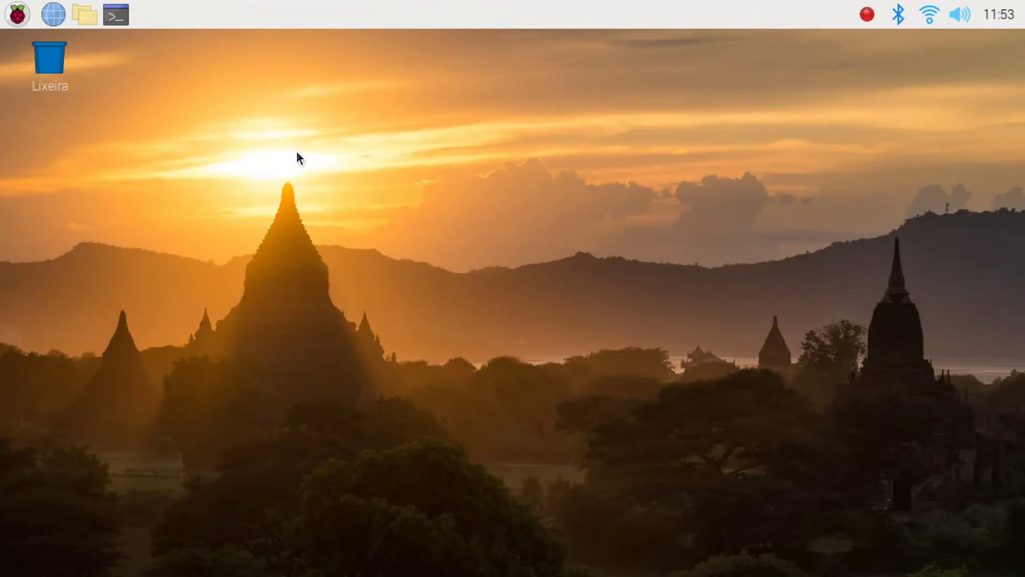
Step: Pick road.jpg as the wallpaper picture in the desktop preferences and confirm
{"action": "right_click", "coordinate": [332, 169]}
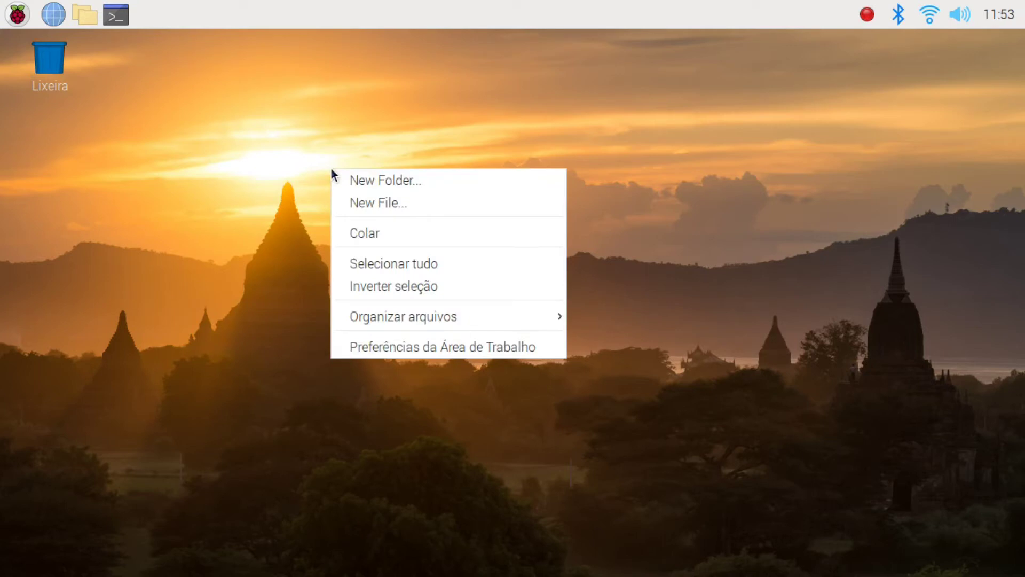
{"action": "left_click", "coordinate": [386, 348]}
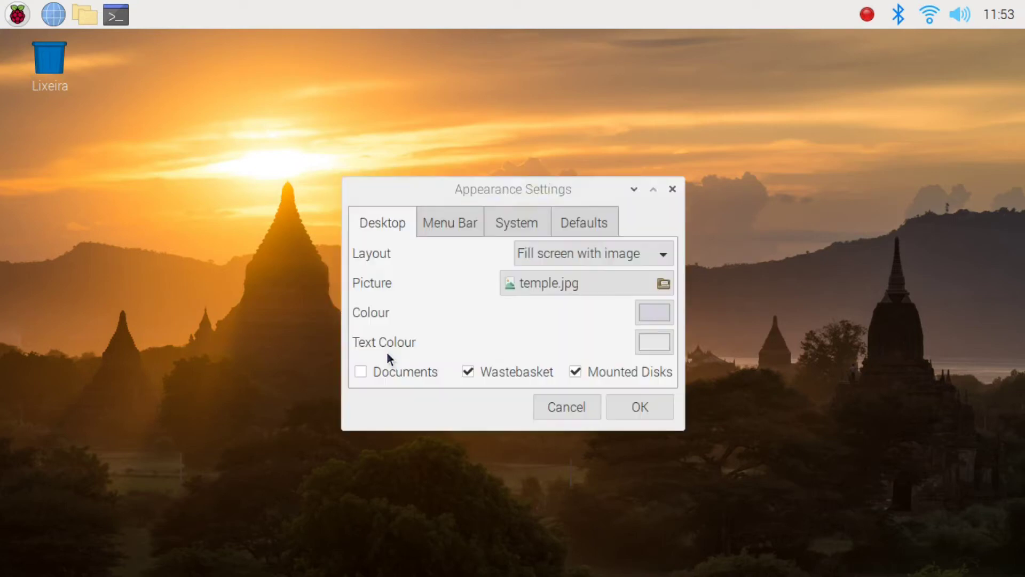
{"action": "left_click", "coordinate": [530, 283]}
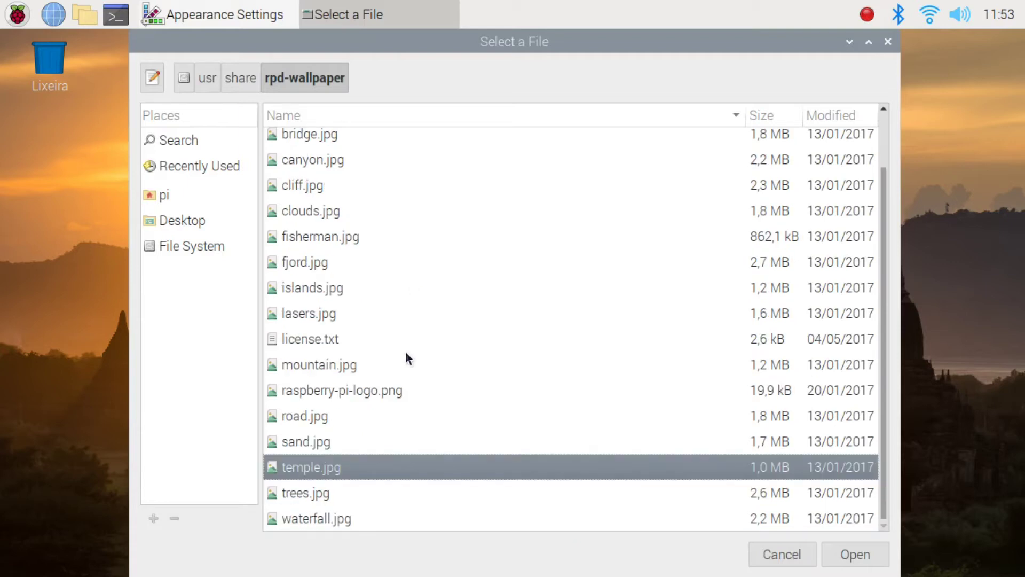
{"action": "left_click", "coordinate": [385, 416]}
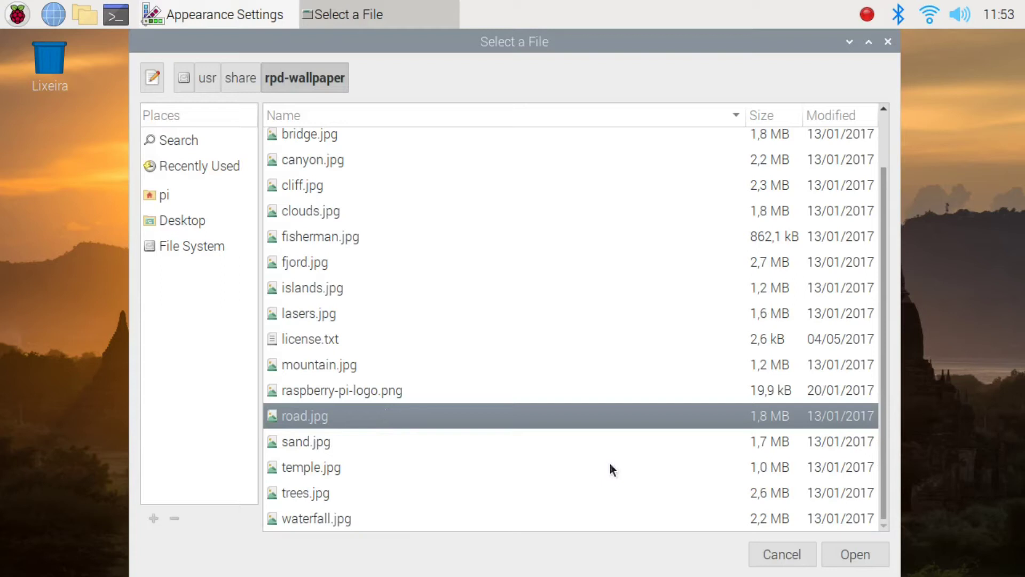
{"action": "left_click", "coordinate": [854, 550]}
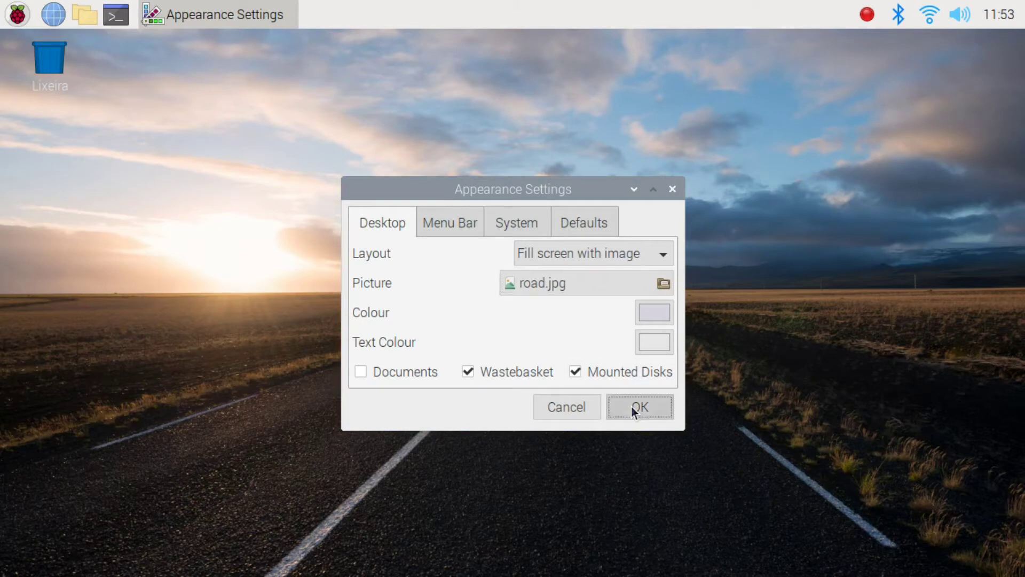
{"action": "left_click", "coordinate": [631, 406]}
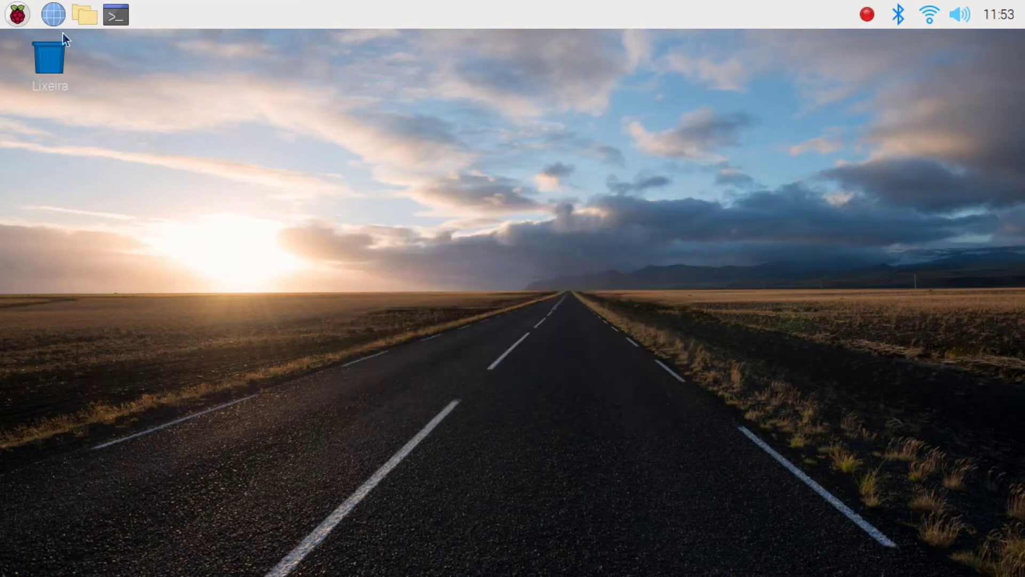
Step: Raise the double-click delay from 250 to 1270 in Keyboard and Mouse settings
{"action": "left_click", "coordinate": [17, 14]}
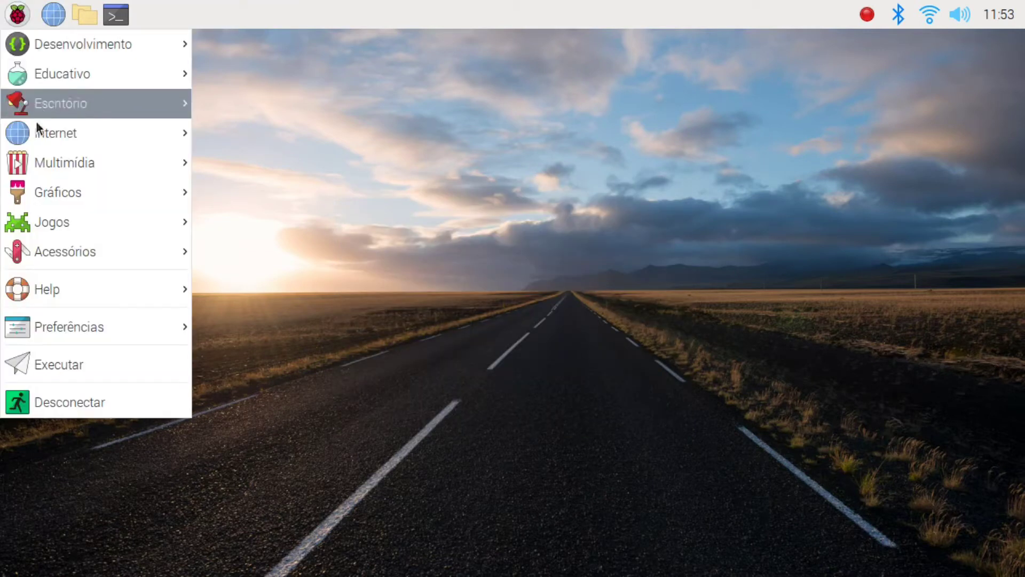
{"action": "mouse_move", "coordinate": [66, 254]}
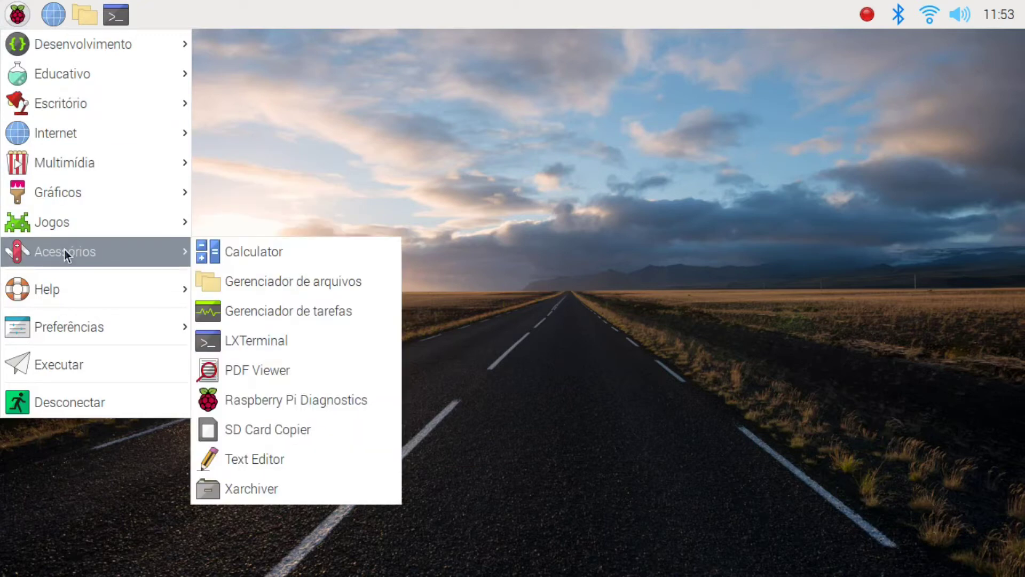
{"action": "mouse_move", "coordinate": [76, 317]}
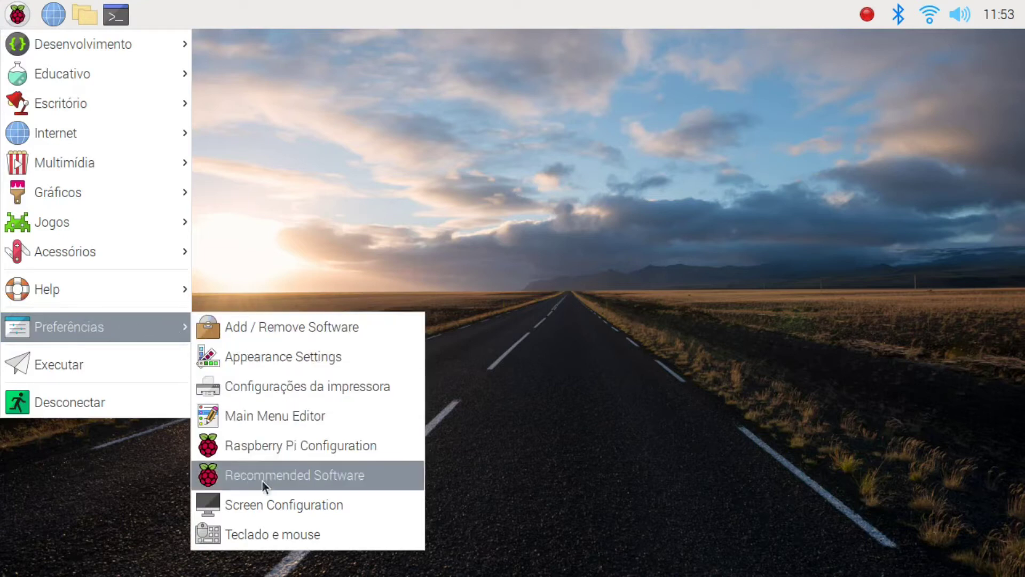
{"action": "left_click", "coordinate": [287, 538]}
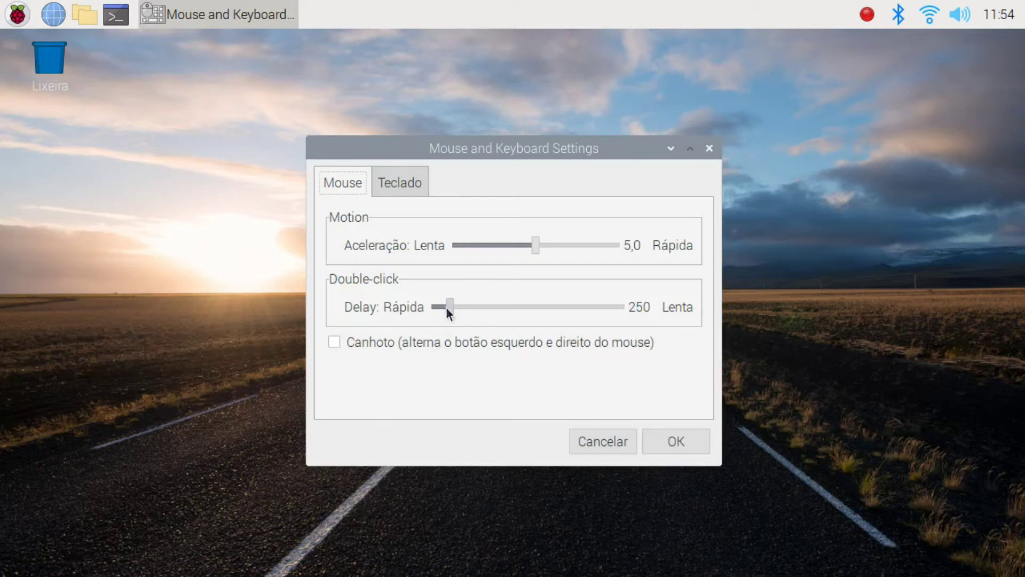
{"action": "left_click_drag", "start_coordinate": [446, 308], "coordinate": [550, 305]}
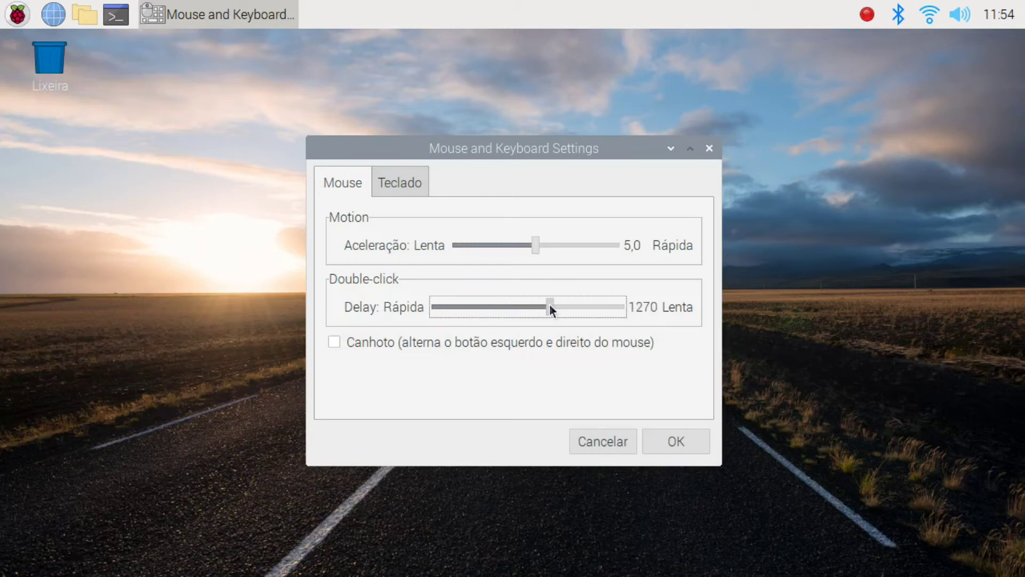
{"action": "left_click", "coordinate": [691, 449]}
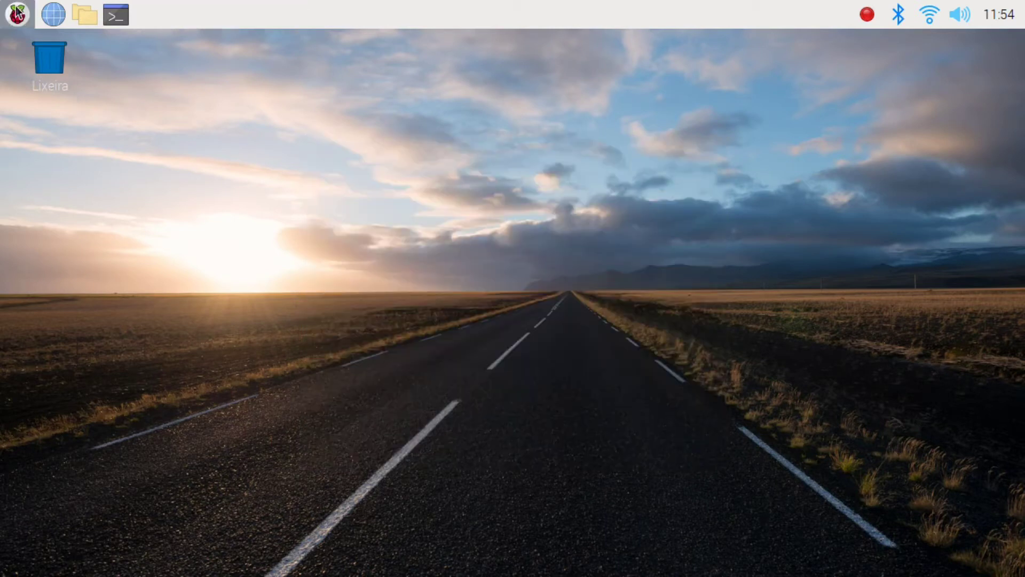
{"action": "left_click", "coordinate": [17, 14]}
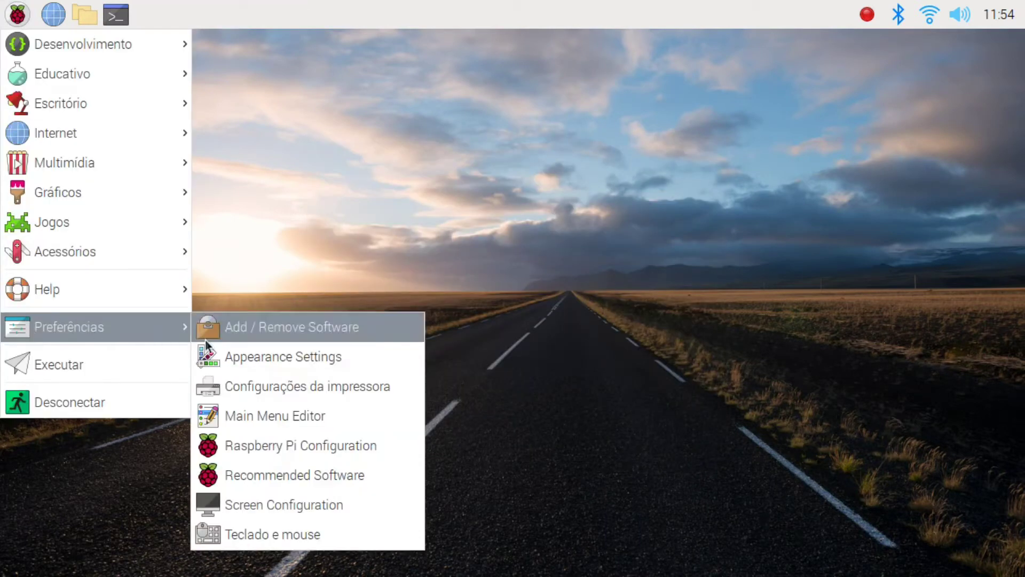
Step: Launch Add / Remove Software from the Preferences menu
{"action": "left_click", "coordinate": [254, 544]}
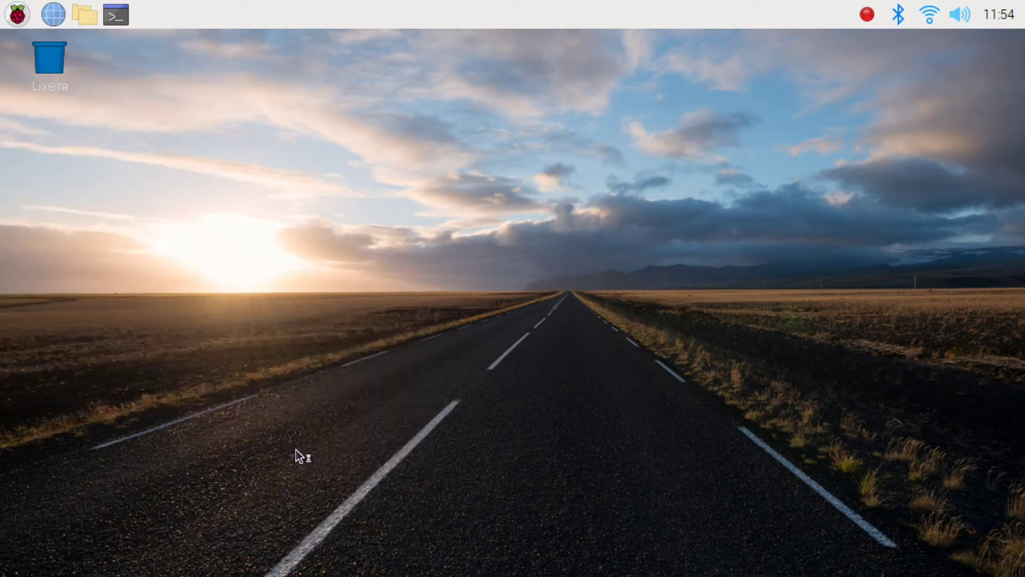
{"action": "left_click", "coordinate": [452, 308]}
{"action": "left_click_drag", "start_coordinate": [453, 311], "coordinate": [548, 309]}
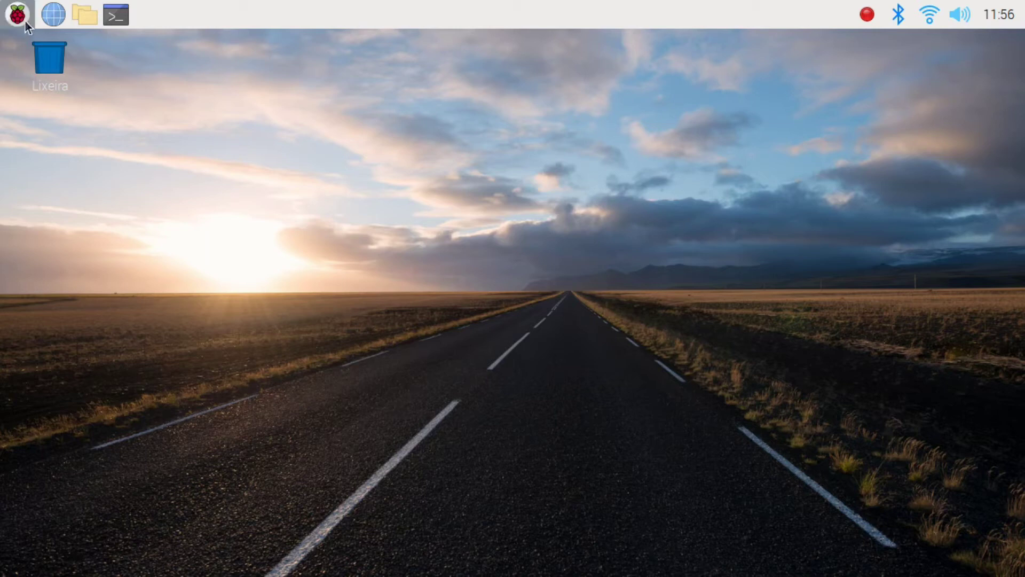
{"action": "left_click", "coordinate": [24, 20]}
{"action": "mouse_move", "coordinate": [81, 322]}
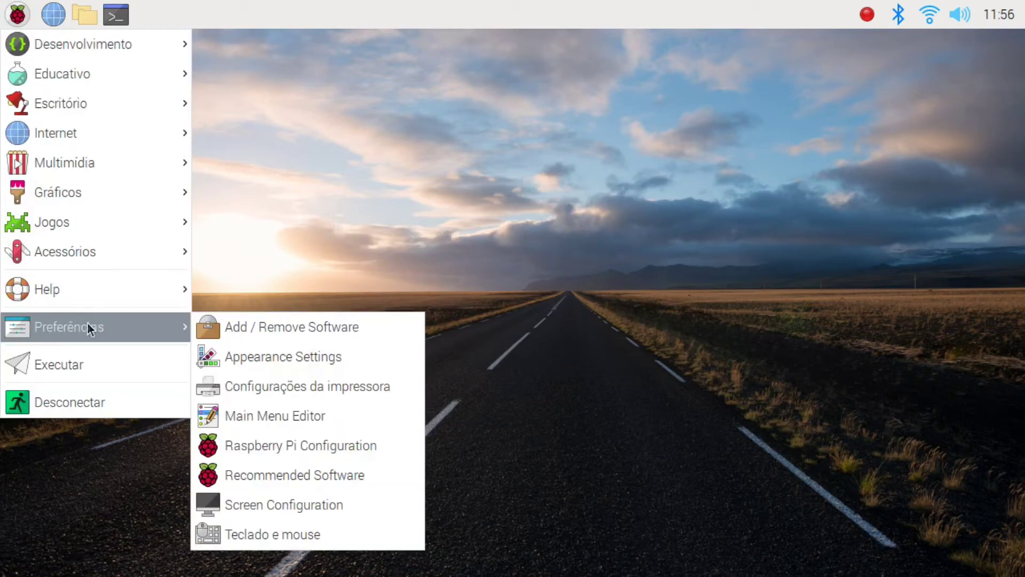
{"action": "left_click", "coordinate": [222, 318]}
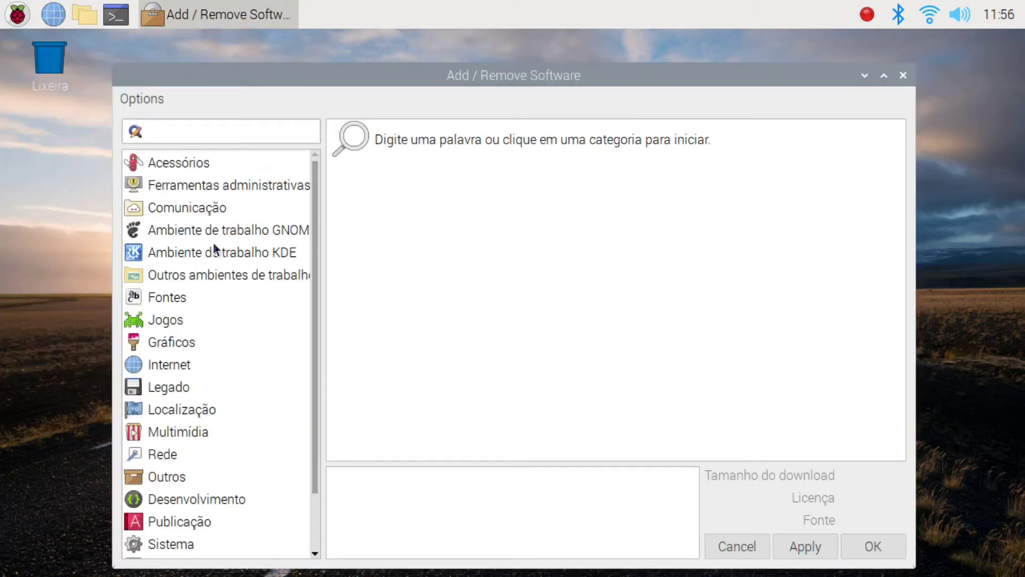
Step: Search for gimp and install gimp-2.10.8-2, authorising with the account password
{"action": "type", "text": "gimp"}
{"action": "key", "text": "Return"}
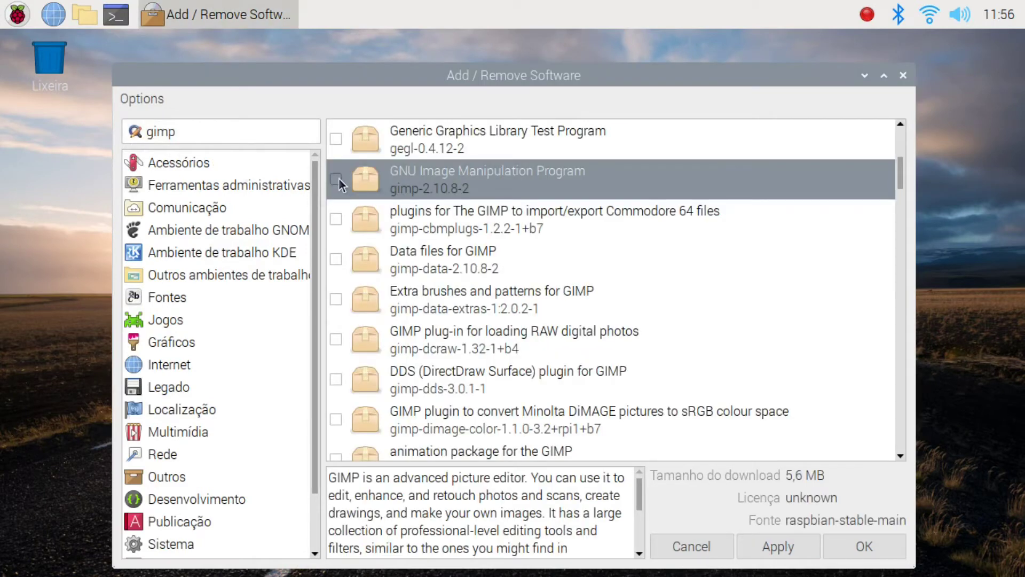
{"action": "left_click", "coordinate": [336, 178]}
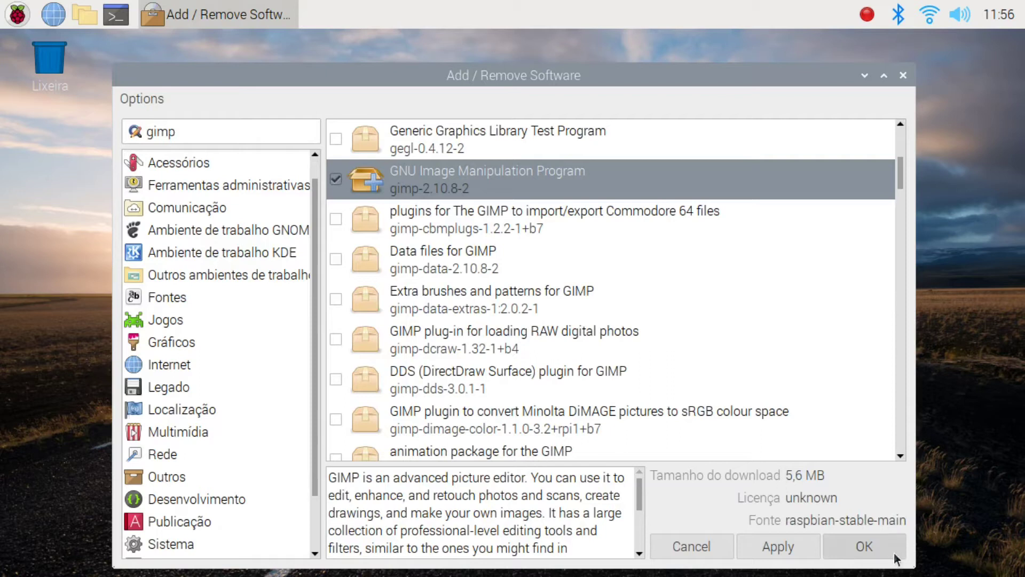
{"action": "left_click", "coordinate": [863, 552]}
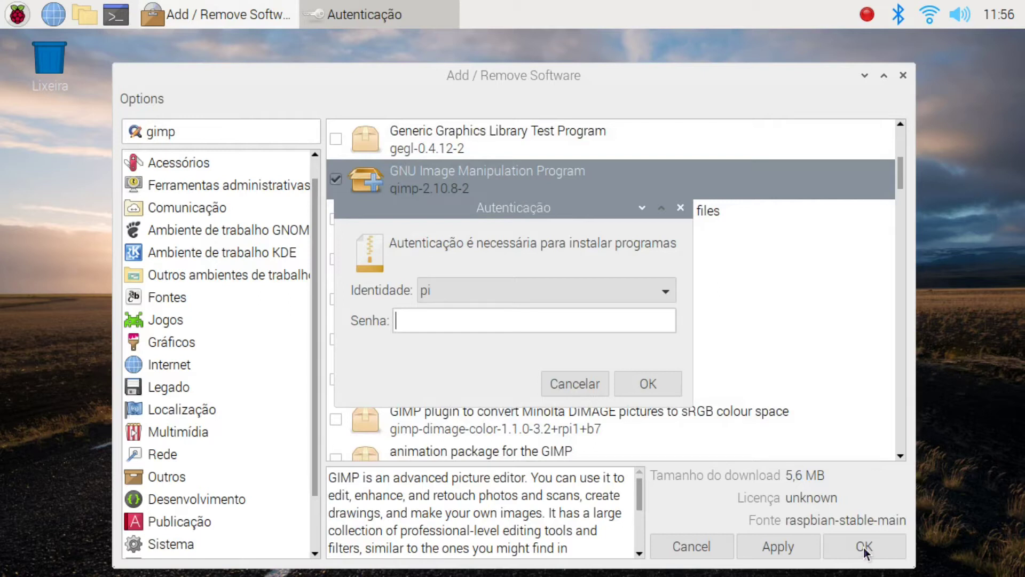
{"action": "type", "text": "raspberry"}
{"action": "key", "text": "Return"}
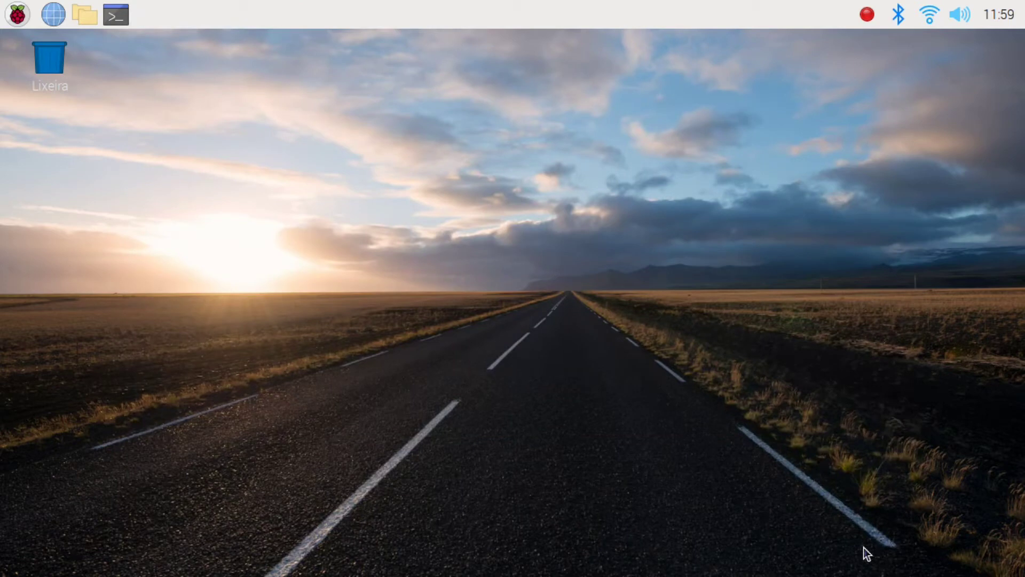
{"action": "left_click", "coordinate": [17, 14]}
{"action": "mouse_move", "coordinate": [42, 128]}
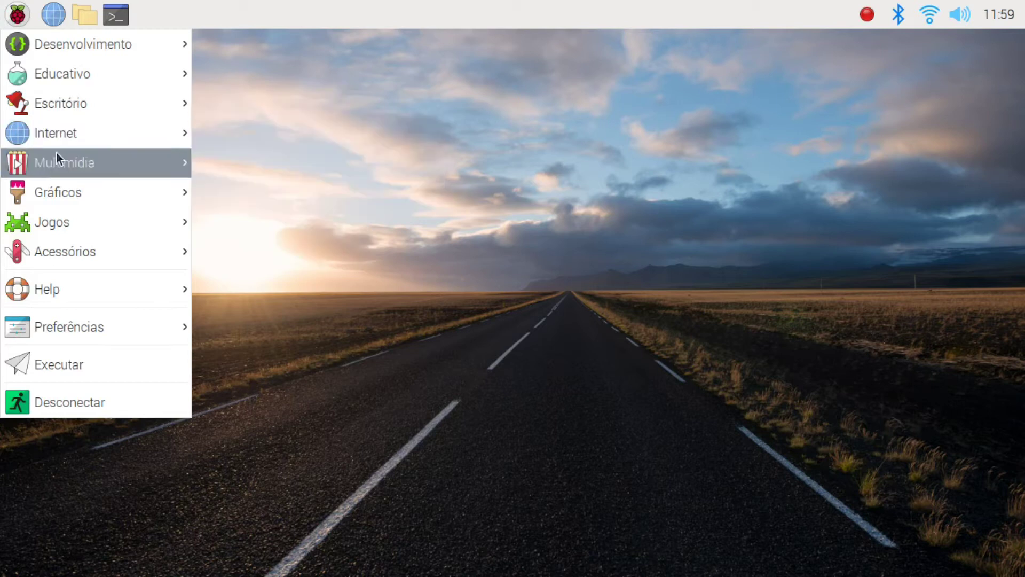
{"action": "mouse_move", "coordinate": [68, 191]}
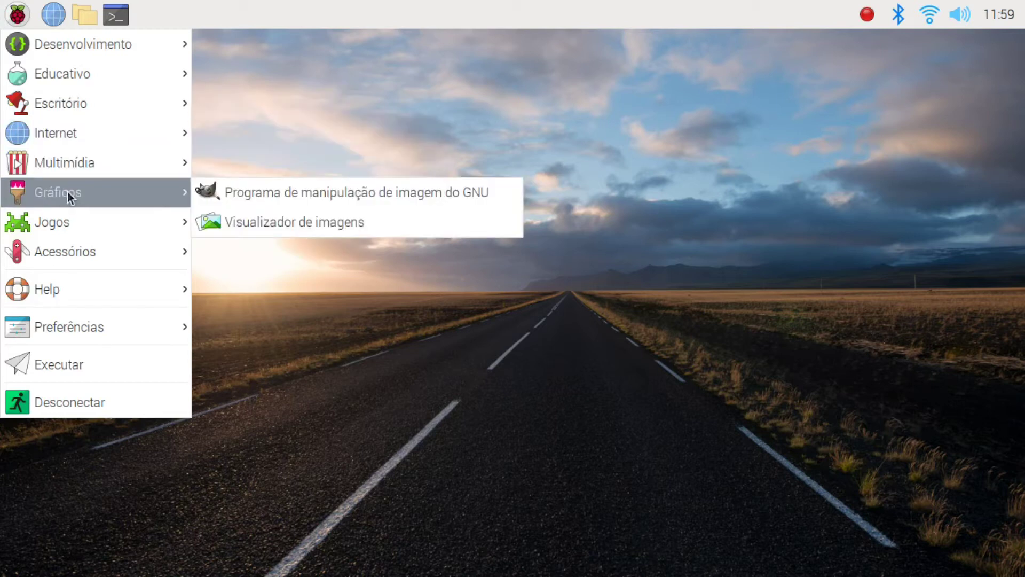
{"action": "left_click", "coordinate": [249, 191]}
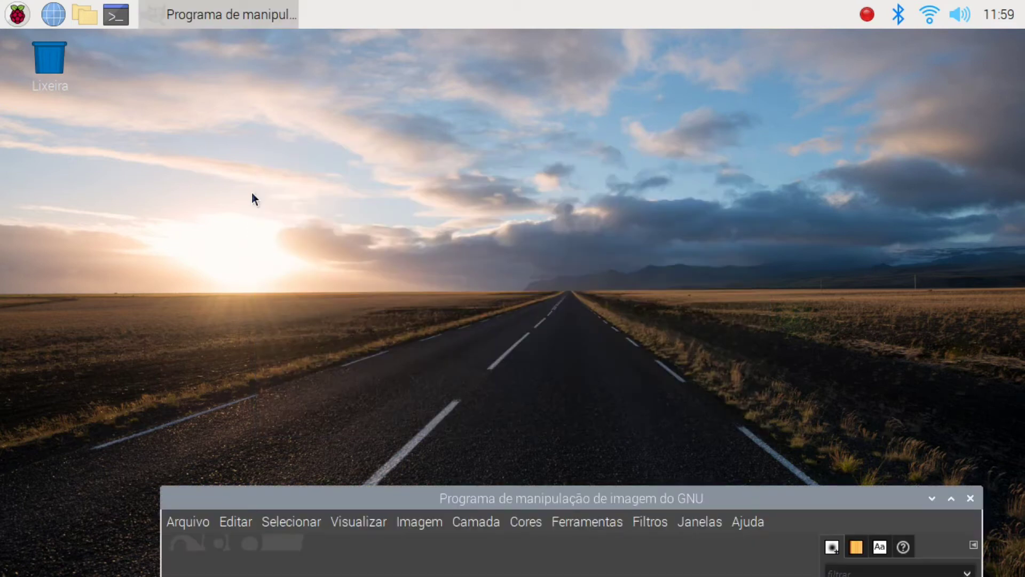
{"action": "left_click_drag", "start_coordinate": [430, 493], "coordinate": [382, 36]}
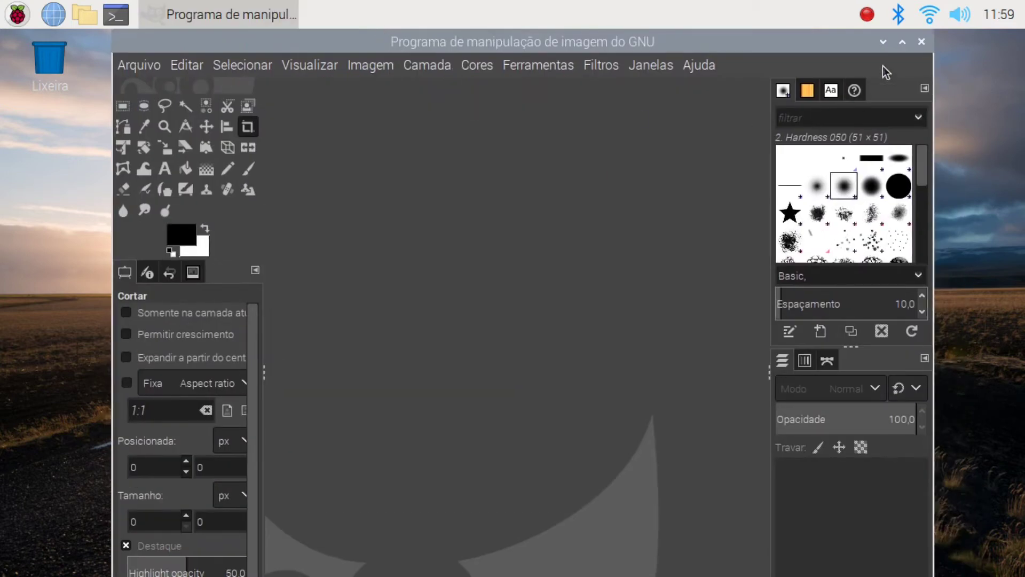
{"action": "left_click", "coordinate": [922, 42]}
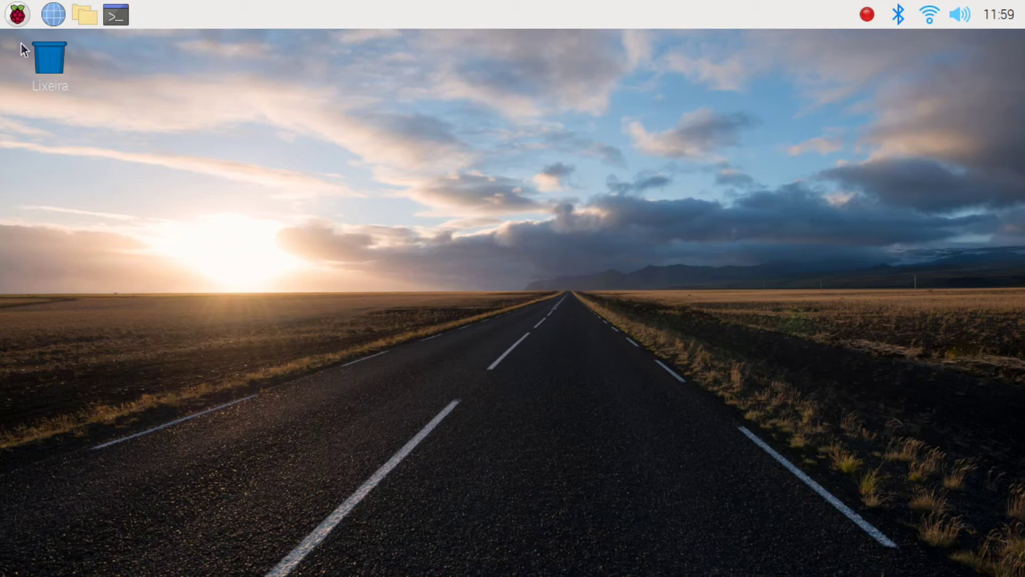
{"action": "left_click", "coordinate": [17, 12]}
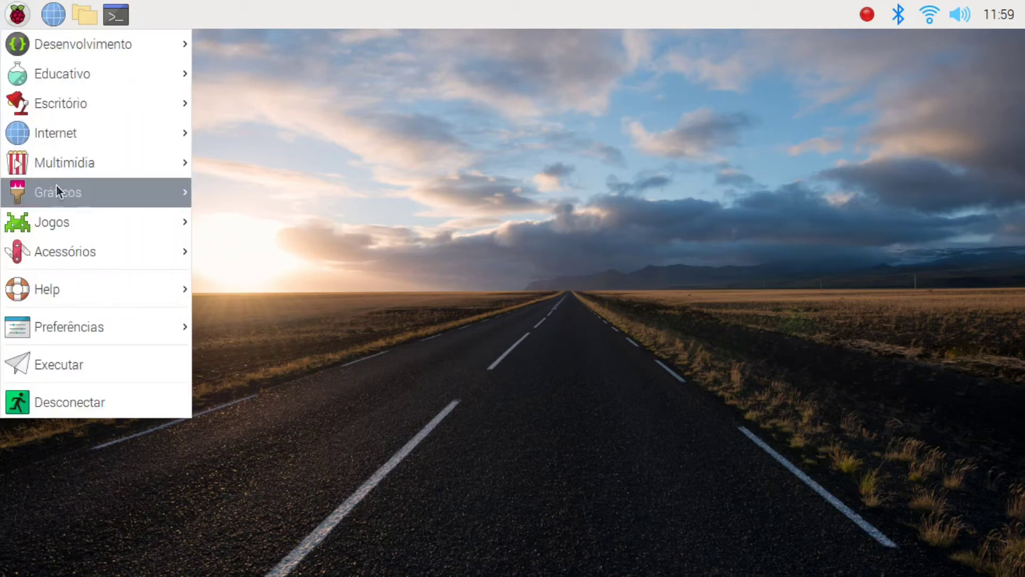
{"action": "mouse_move", "coordinate": [71, 247]}
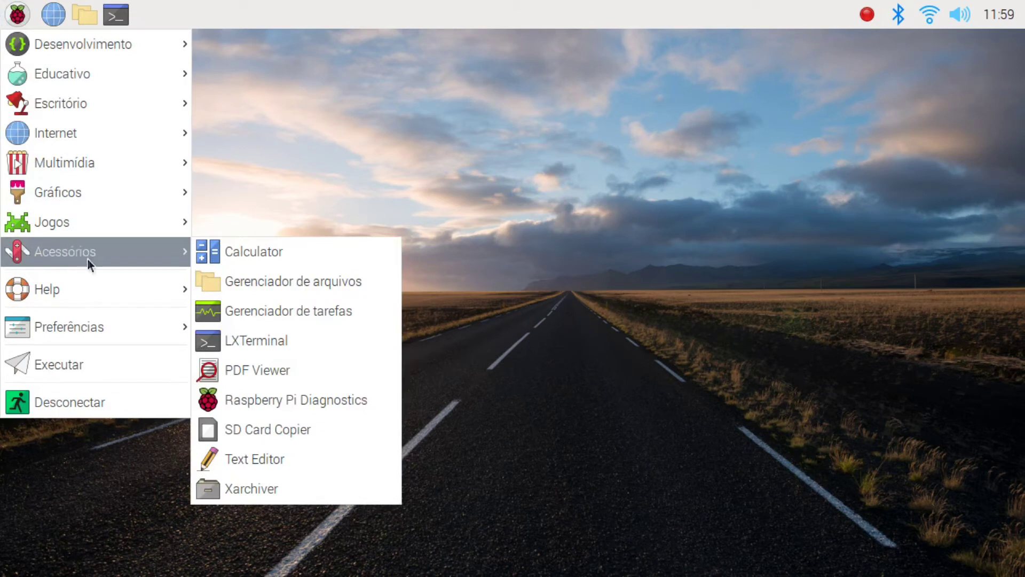
Step: Search for clamtk and install clamtk-5.27-1, authorising with the account password
{"action": "mouse_move", "coordinate": [109, 327]}
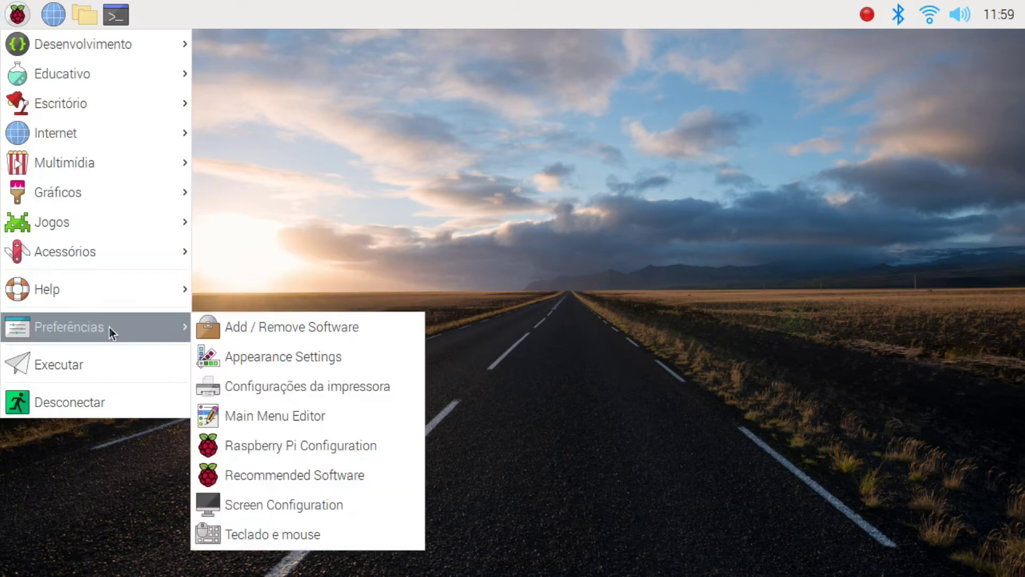
{"action": "left_click", "coordinate": [228, 330]}
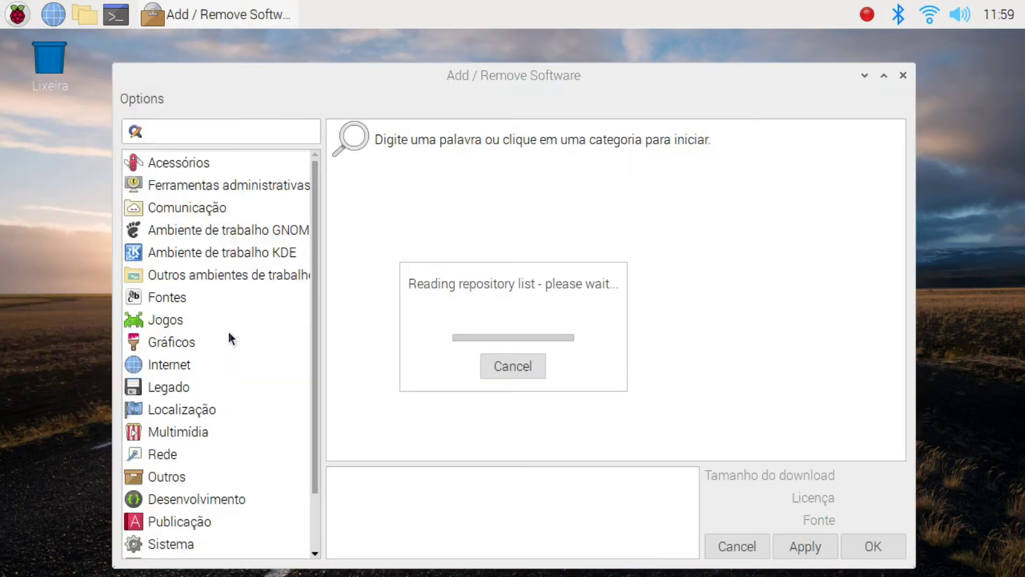
{"action": "type", "text": "clamtk"}
{"action": "key", "text": "Return"}
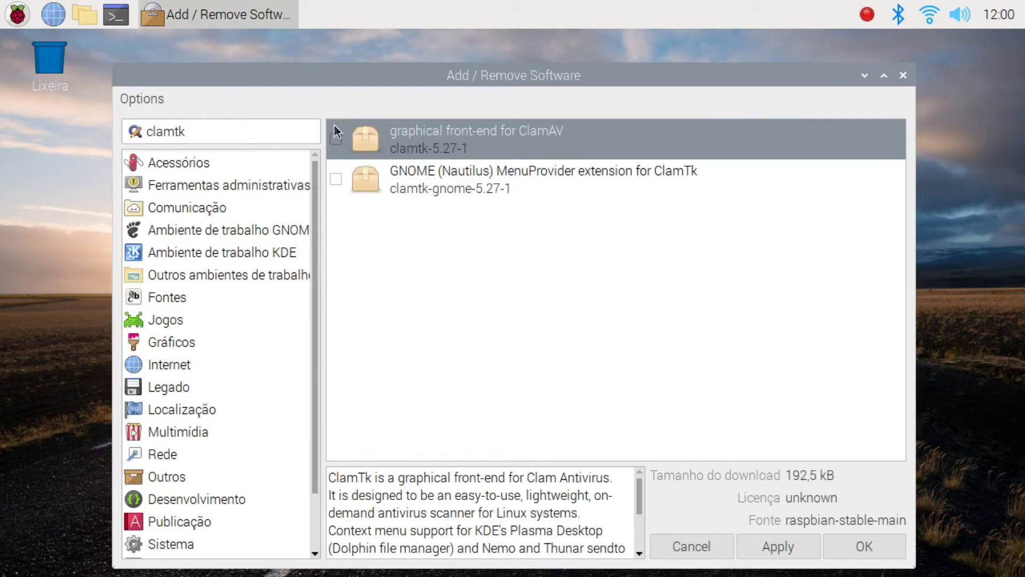
{"action": "left_click", "coordinate": [337, 139]}
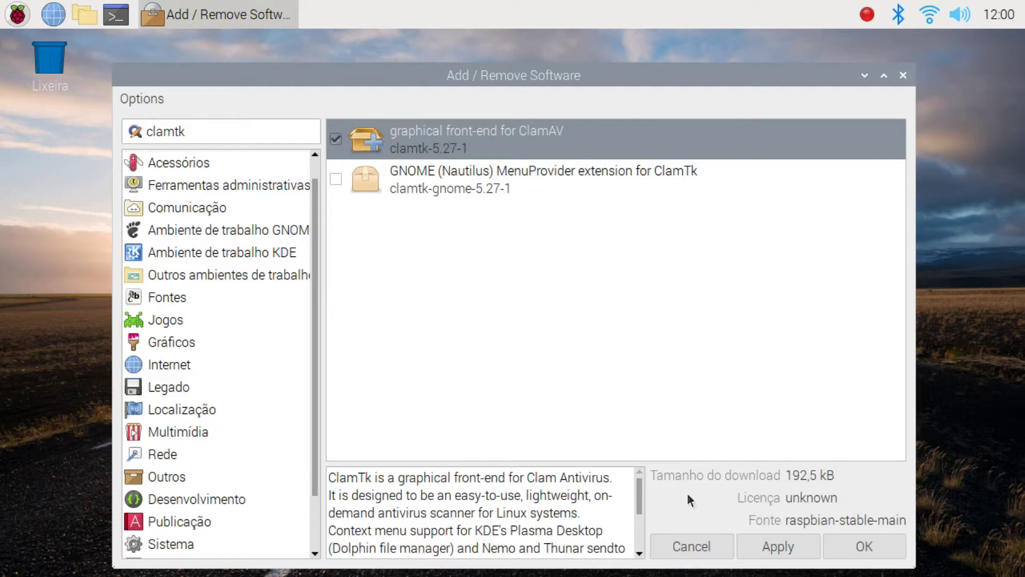
{"action": "left_click", "coordinate": [839, 540]}
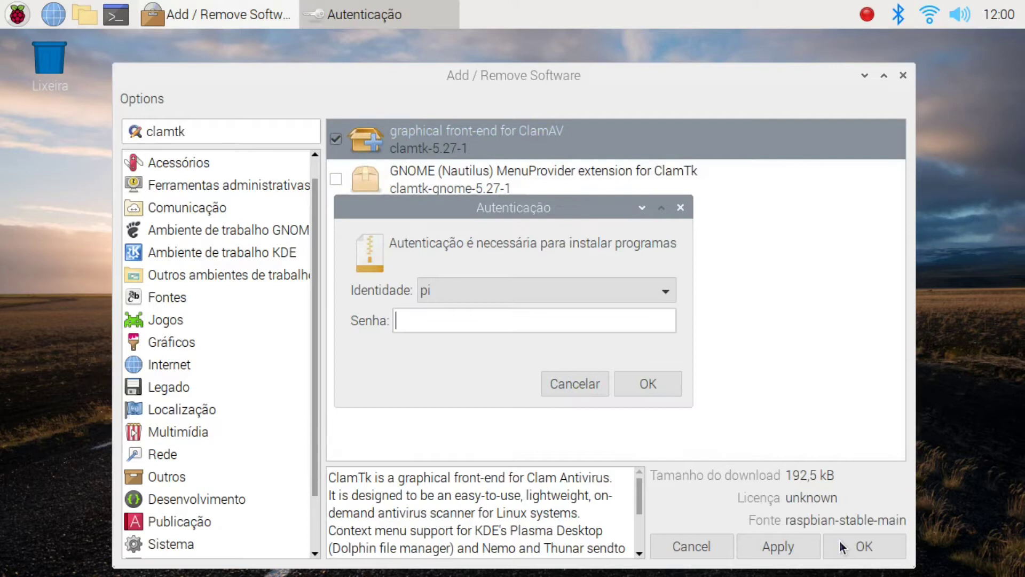
{"action": "type", "text": "******"}
{"action": "key", "text": "Return"}
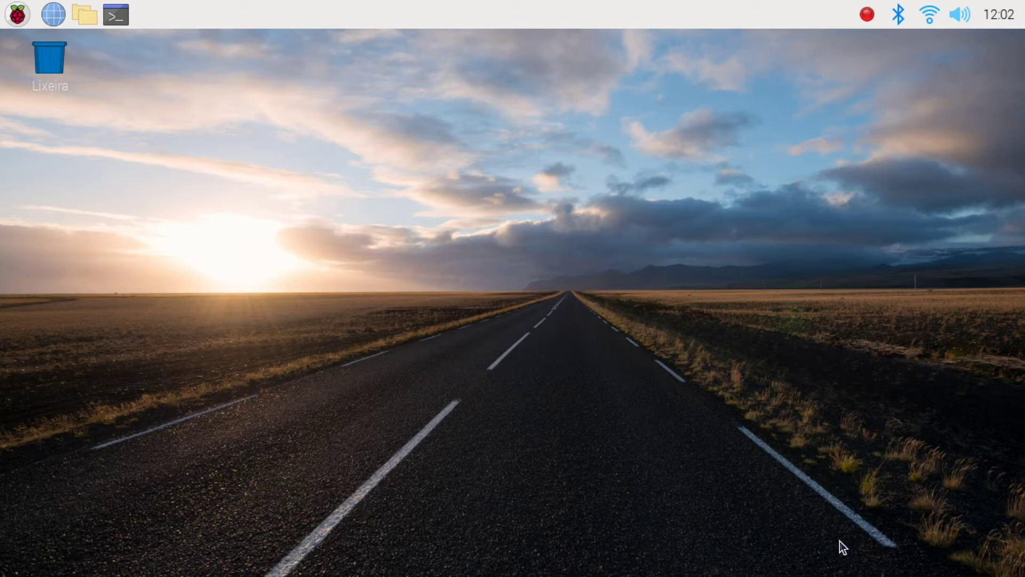
Step: Add a LibreOffice Base shortcut to the desktop from the applications menu
{"action": "left_click", "coordinate": [18, 14]}
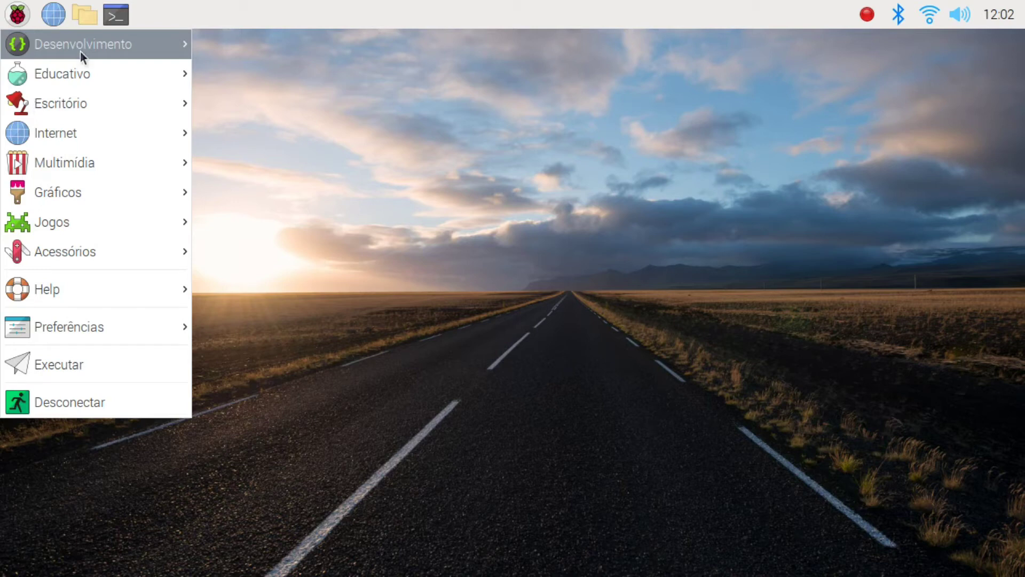
{"action": "mouse_move", "coordinate": [93, 107]}
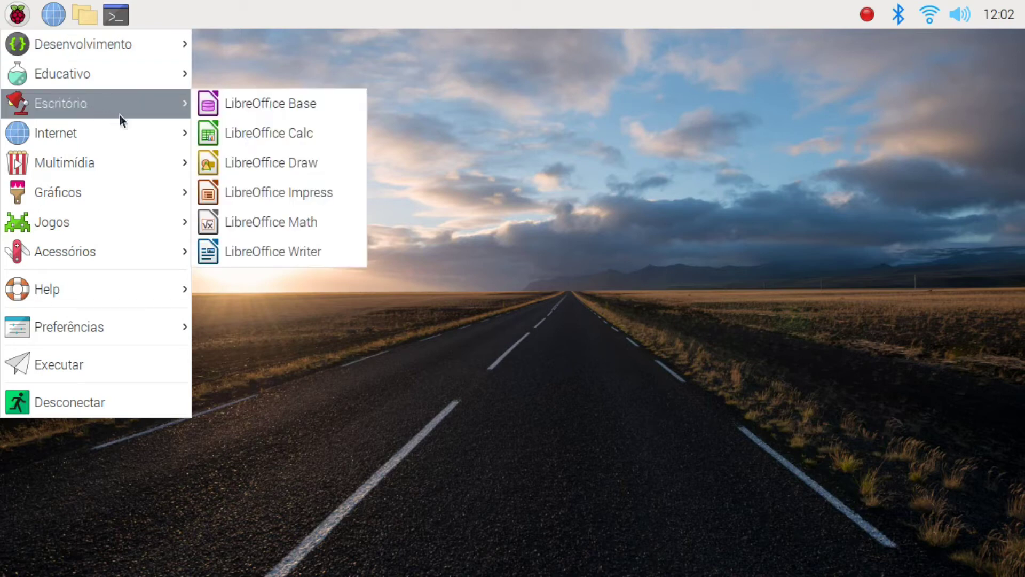
{"action": "right_click", "coordinate": [220, 114]}
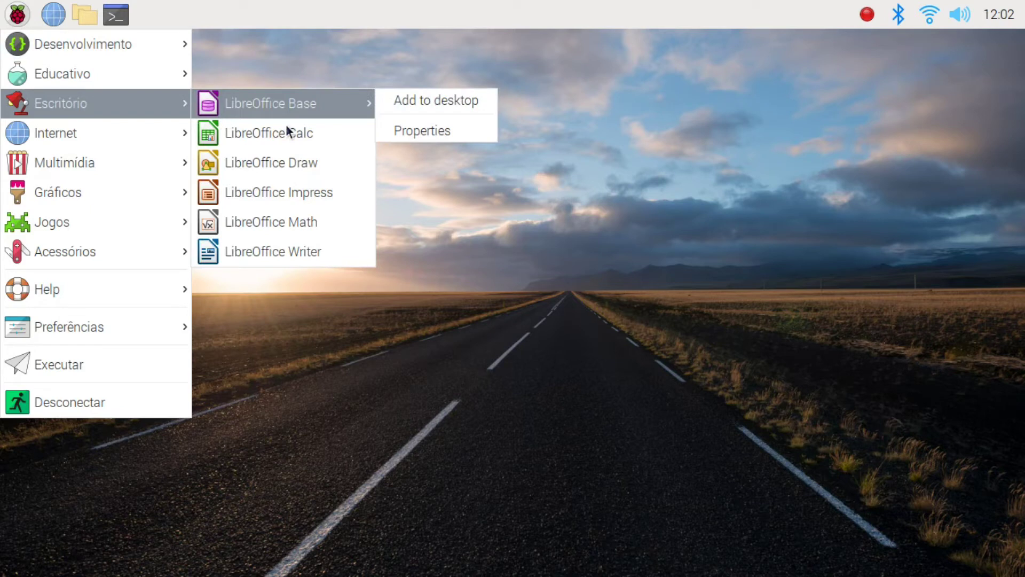
{"action": "left_click", "coordinate": [436, 100]}
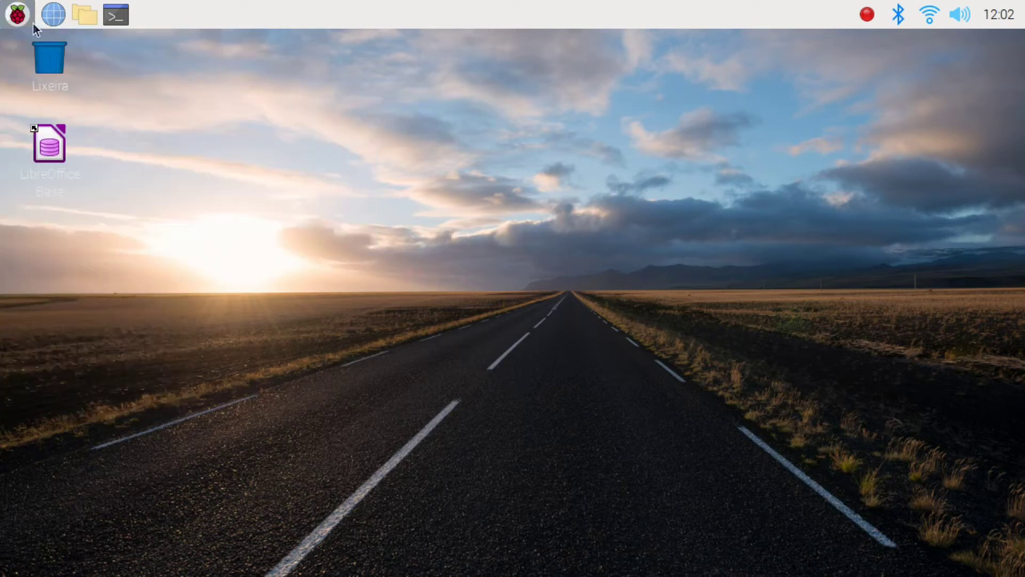
{"action": "left_click", "coordinate": [17, 15]}
{"action": "mouse_move", "coordinate": [59, 101]}
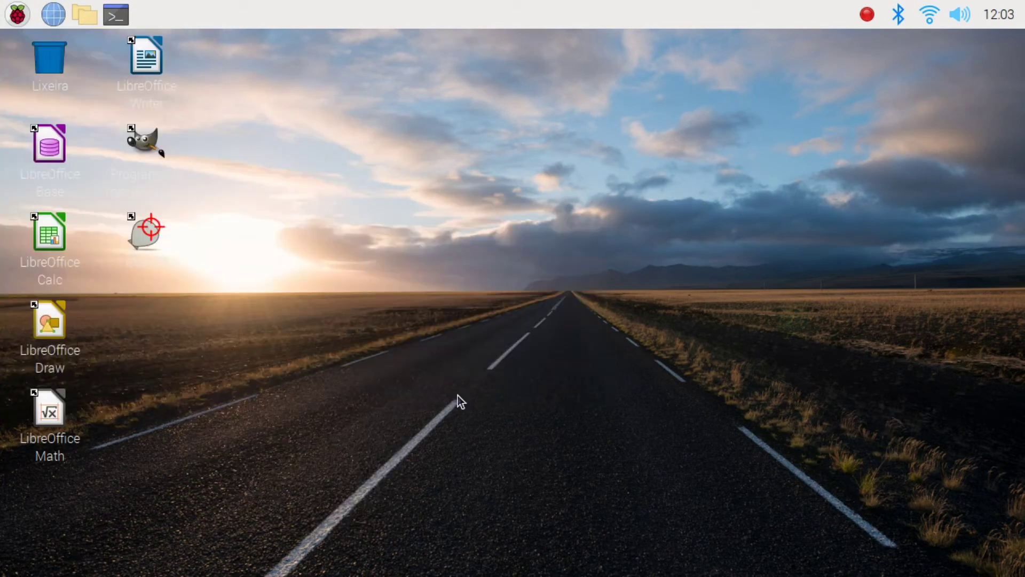
Step: Pick aurora.jpg as the wallpaper picture and confirm with OK
{"action": "left_click", "coordinate": [540, 282]}
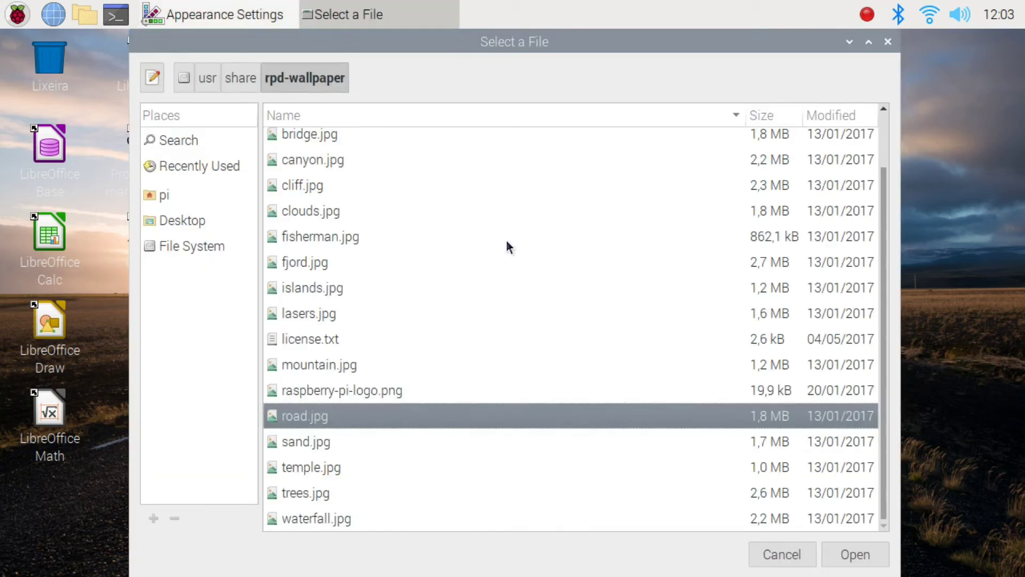
{"action": "scroll", "coordinate": [501, 235], "scroll_direction": "up", "scroll_amount": 2}
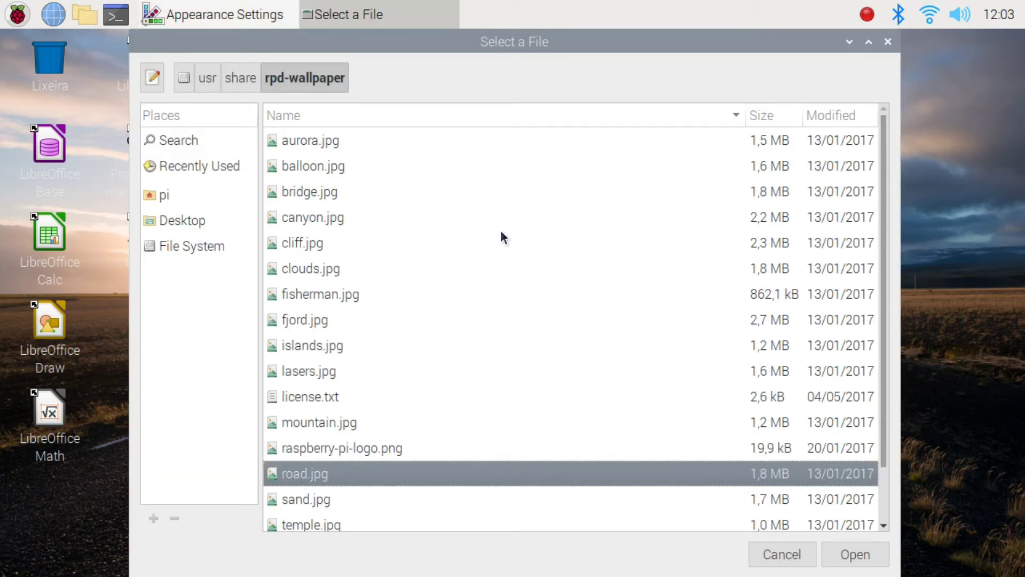
{"action": "double_click", "coordinate": [442, 140]}
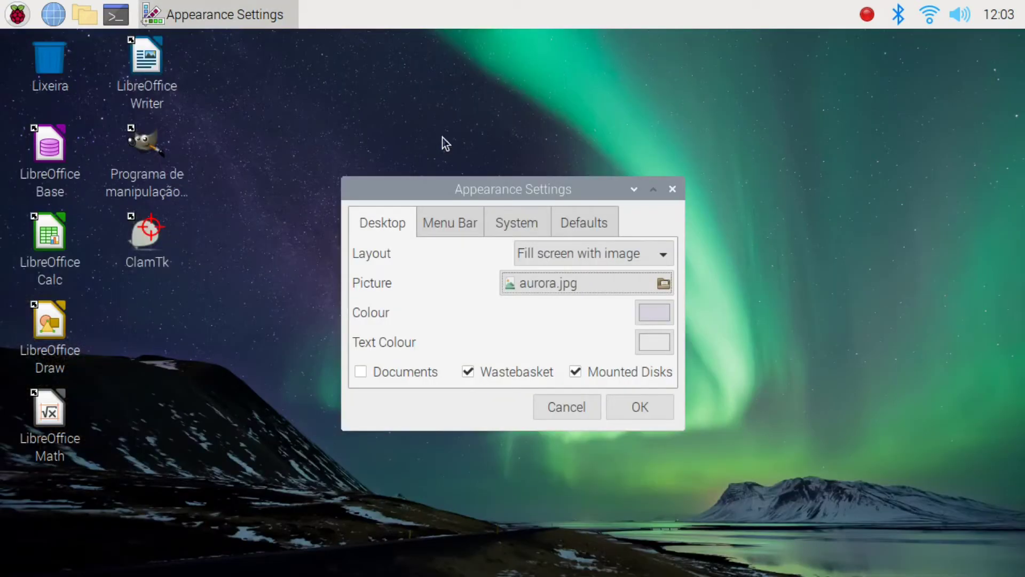
{"action": "left_click", "coordinate": [615, 405]}
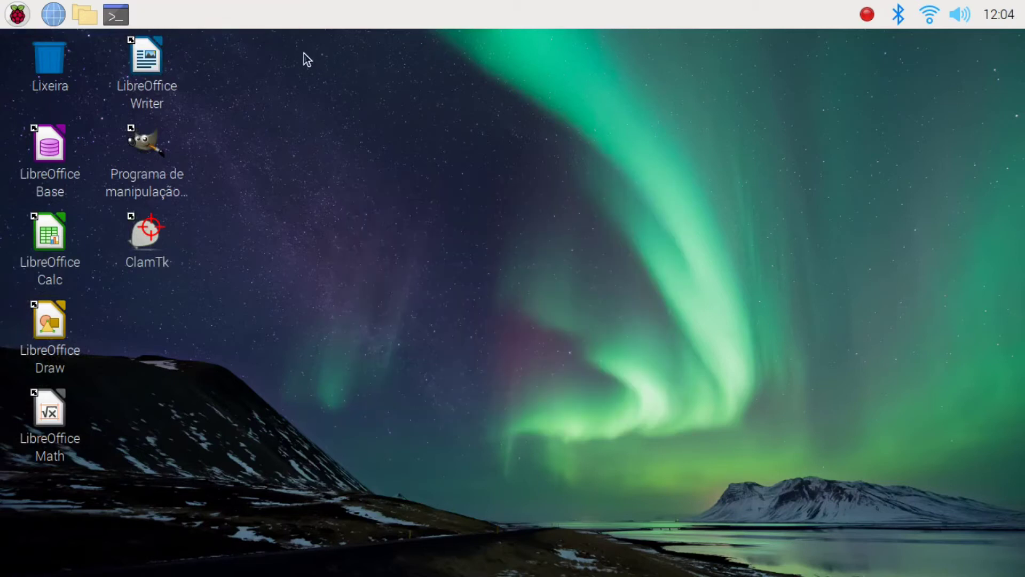
Step: Open the taskbar's panel preferences and move the panel to the bottom of the screen
{"action": "right_click", "coordinate": [346, 16]}
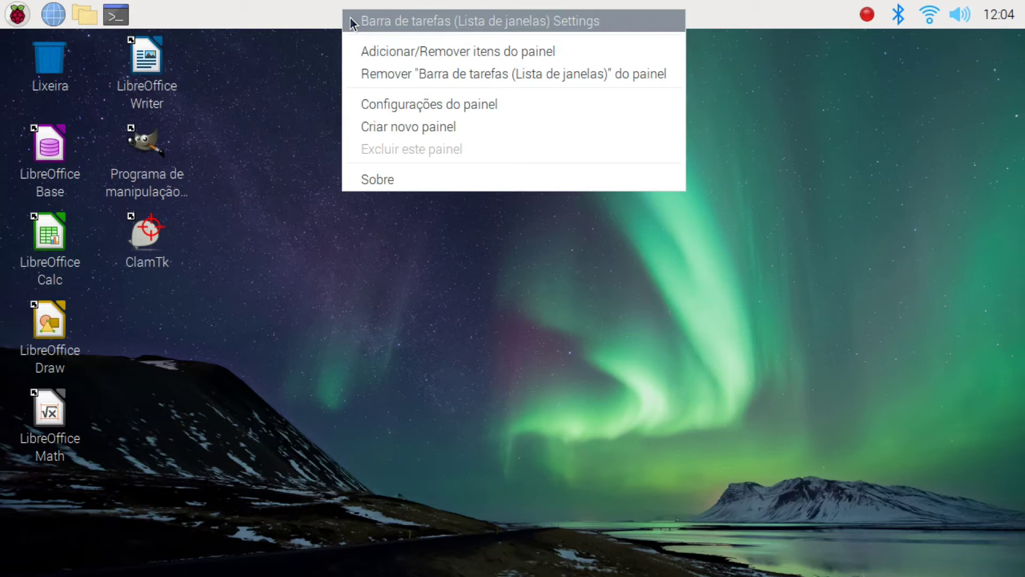
{"action": "left_click", "coordinate": [369, 107]}
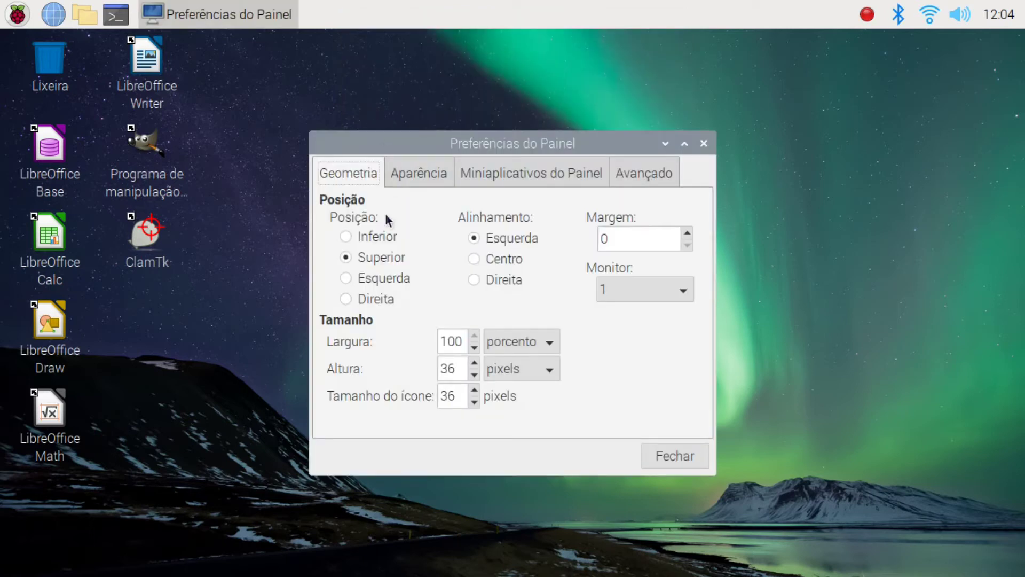
{"action": "left_click", "coordinate": [378, 235]}
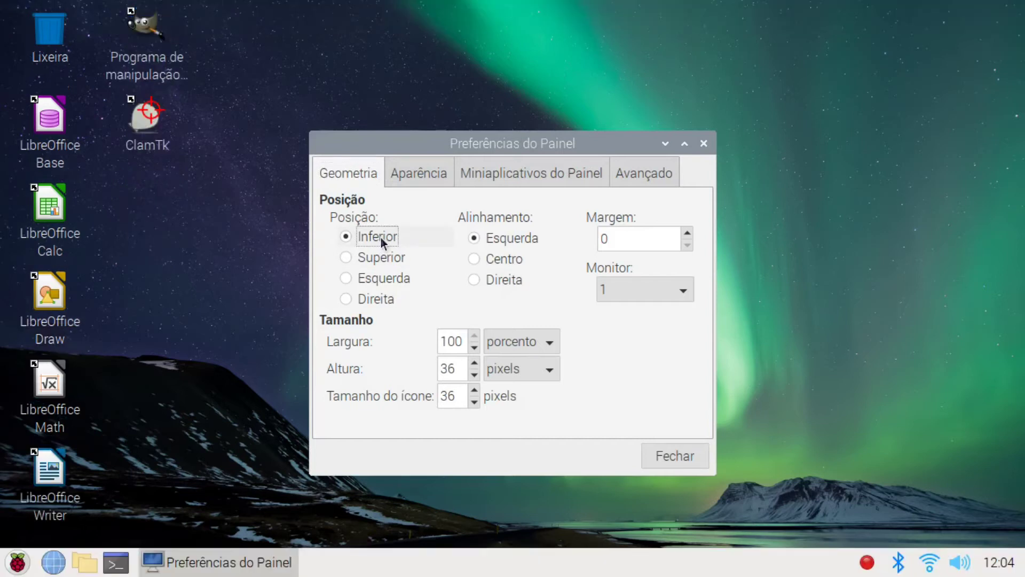
Step: Give the panel a solid grey #666666 background at full 255 opacity, then close preferences
{"action": "left_click", "coordinate": [432, 174]}
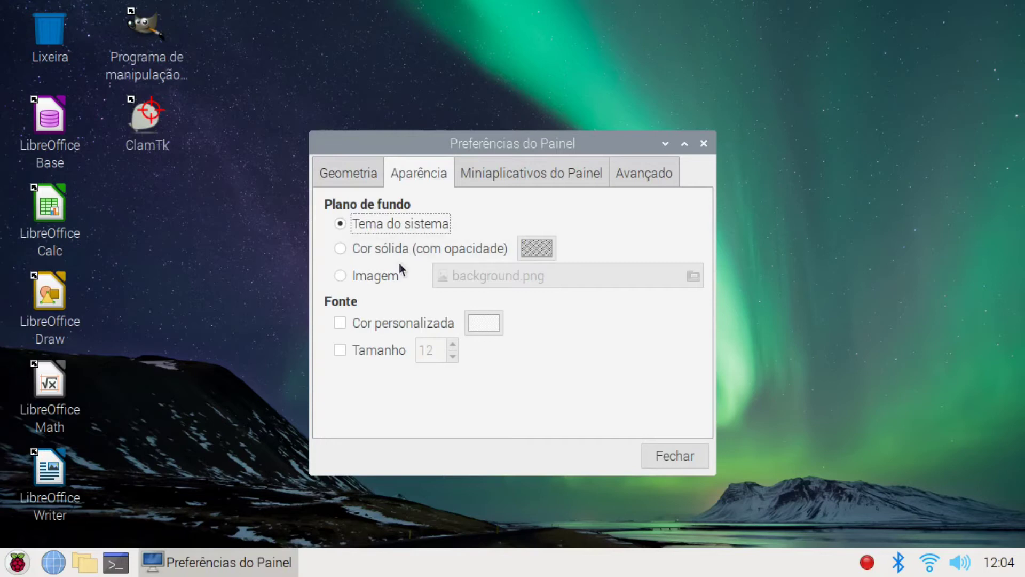
{"action": "left_click", "coordinate": [391, 248]}
{"action": "left_click", "coordinate": [528, 248]}
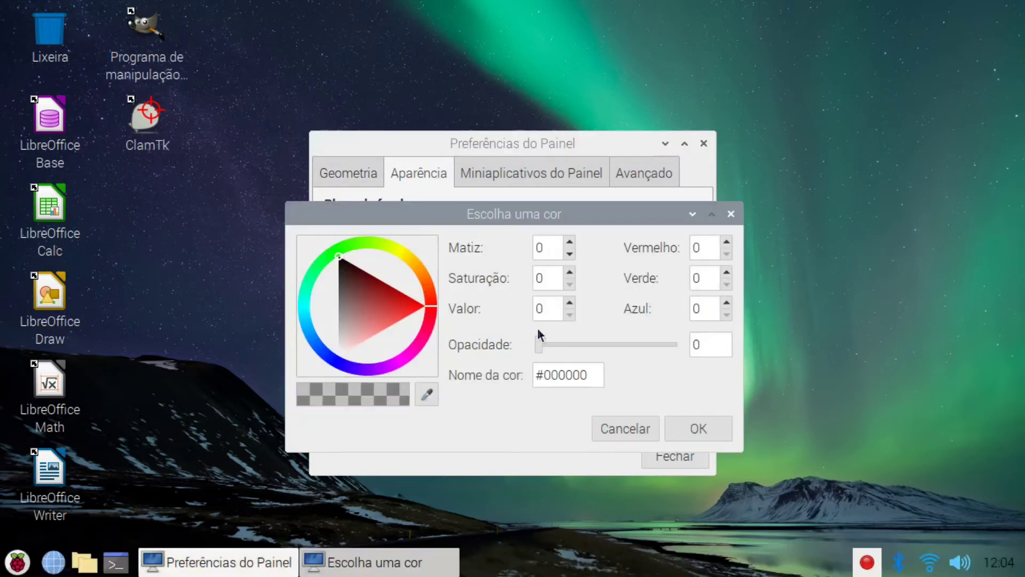
{"action": "left_click_drag", "start_coordinate": [542, 339], "coordinate": [683, 344]}
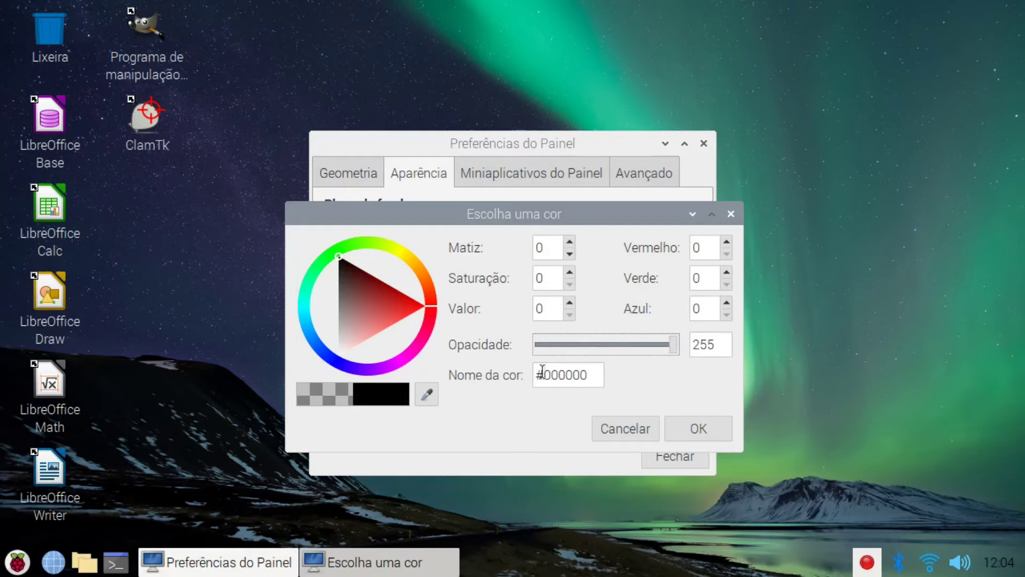
{"action": "left_click", "coordinate": [427, 395]}
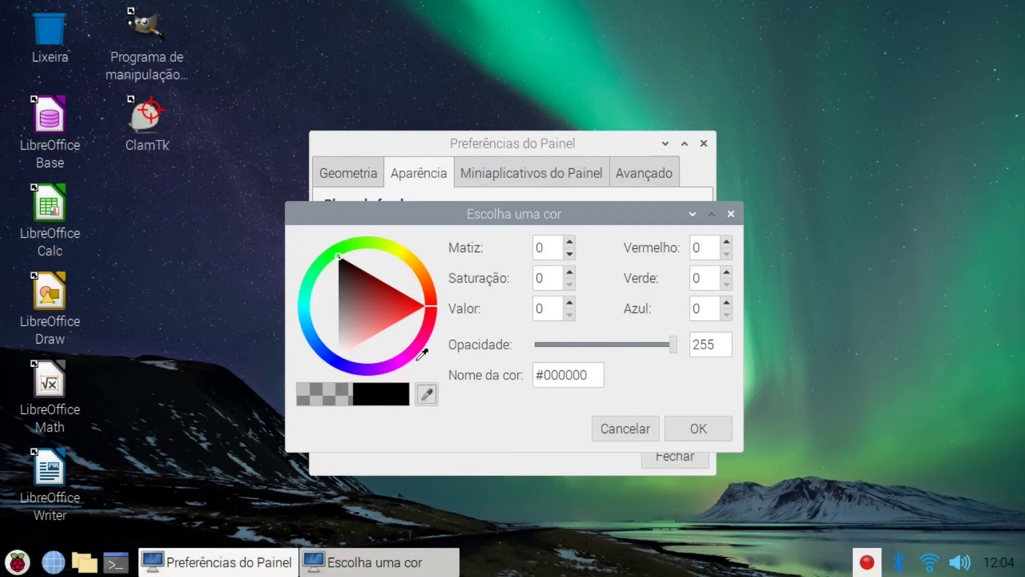
{"action": "left_click", "coordinate": [341, 275]}
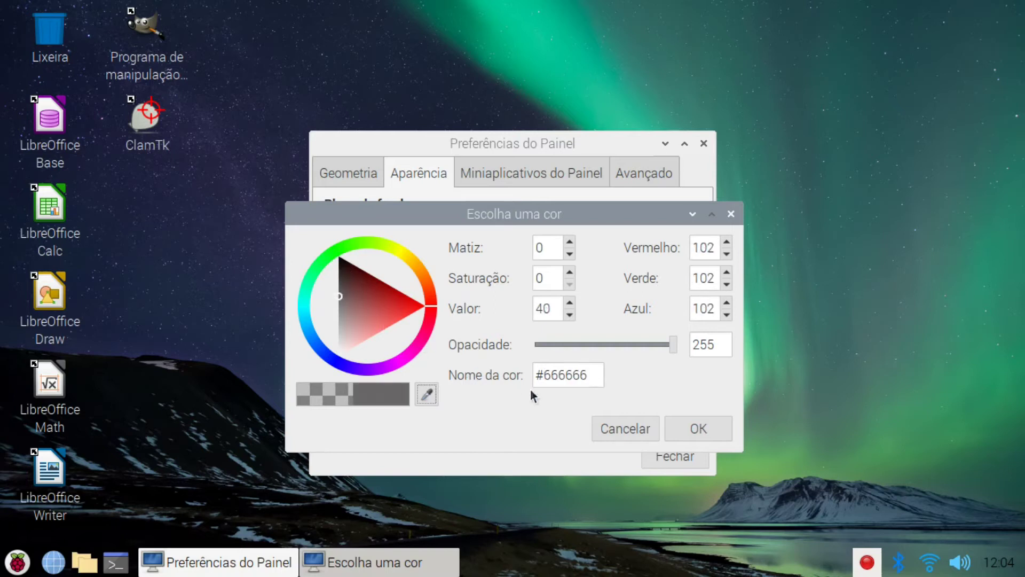
{"action": "left_click", "coordinate": [686, 425]}
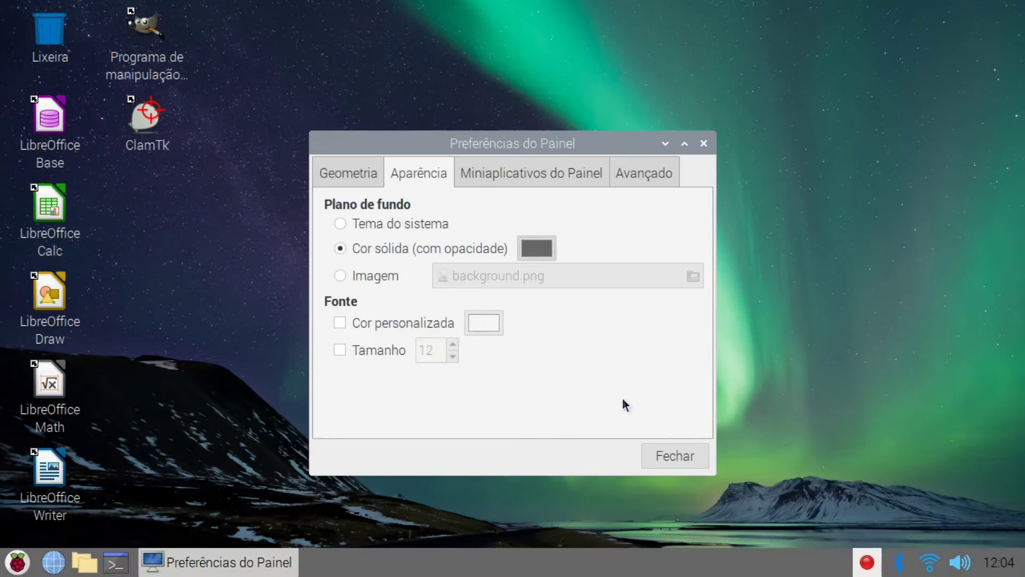
{"action": "left_click", "coordinate": [664, 453]}
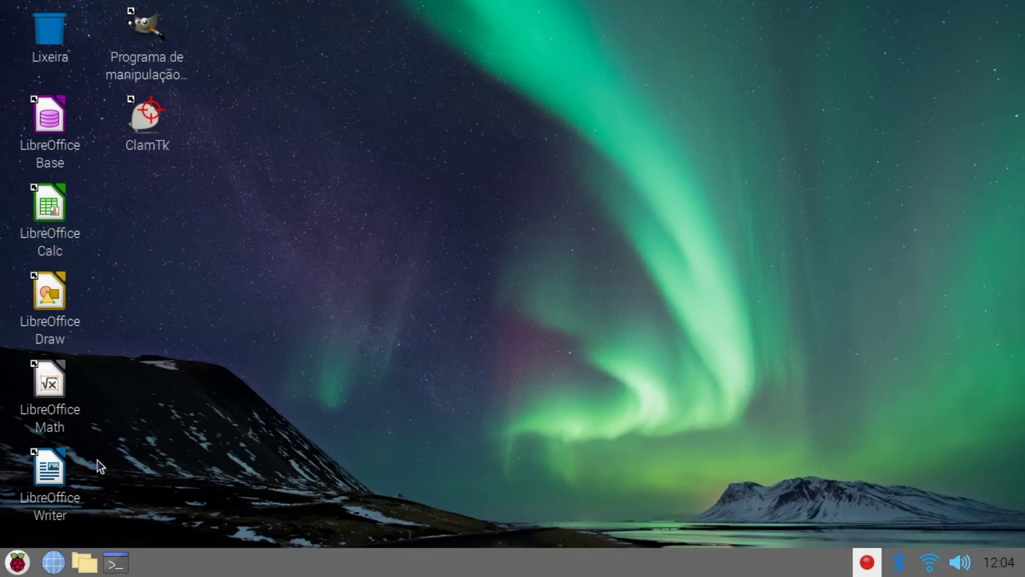
Step: Launch Add / Remove Software from the menu and search for the firefox package
{"action": "left_click", "coordinate": [17, 561]}
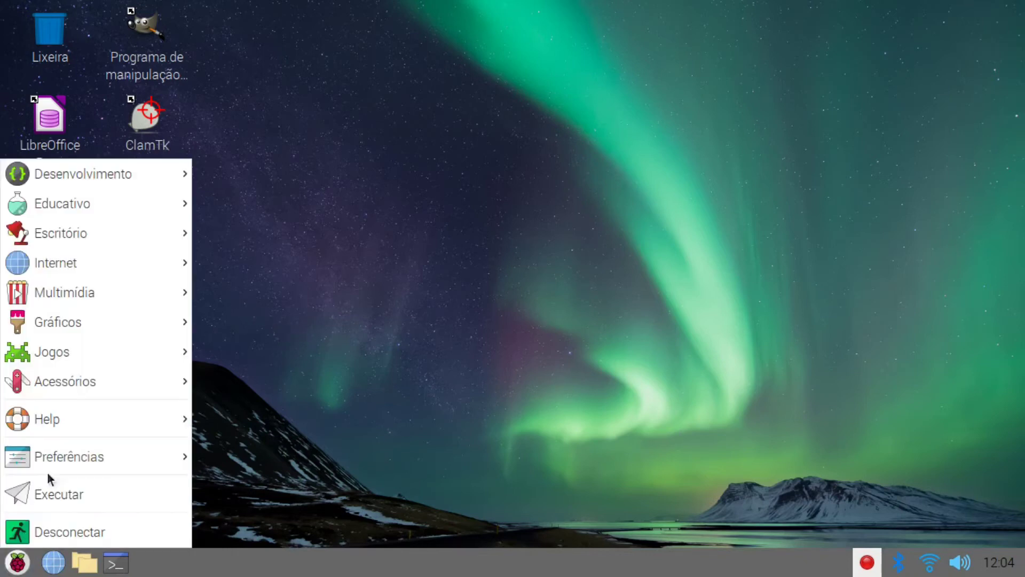
{"action": "mouse_move", "coordinate": [54, 457]}
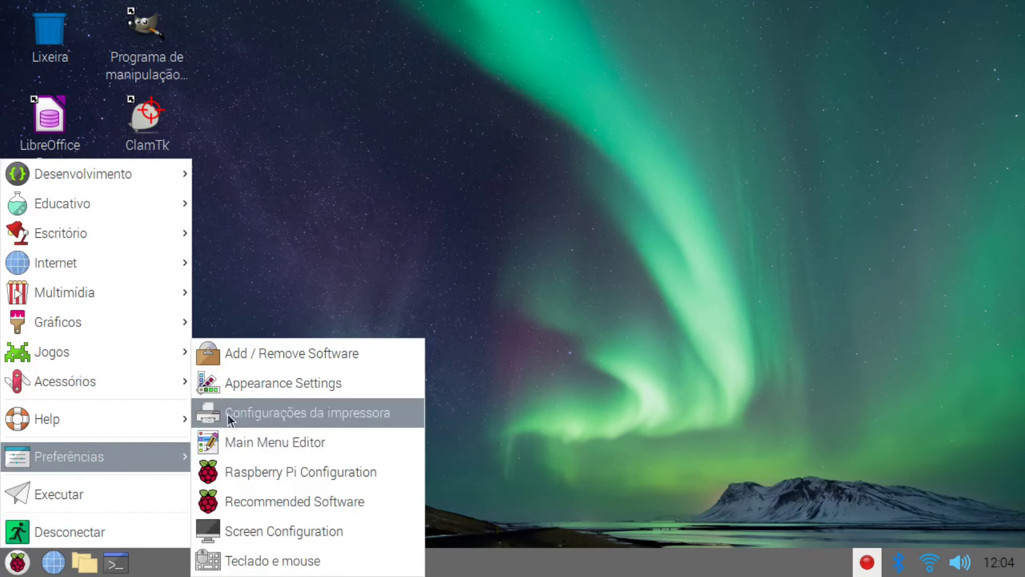
{"action": "left_click", "coordinate": [250, 355]}
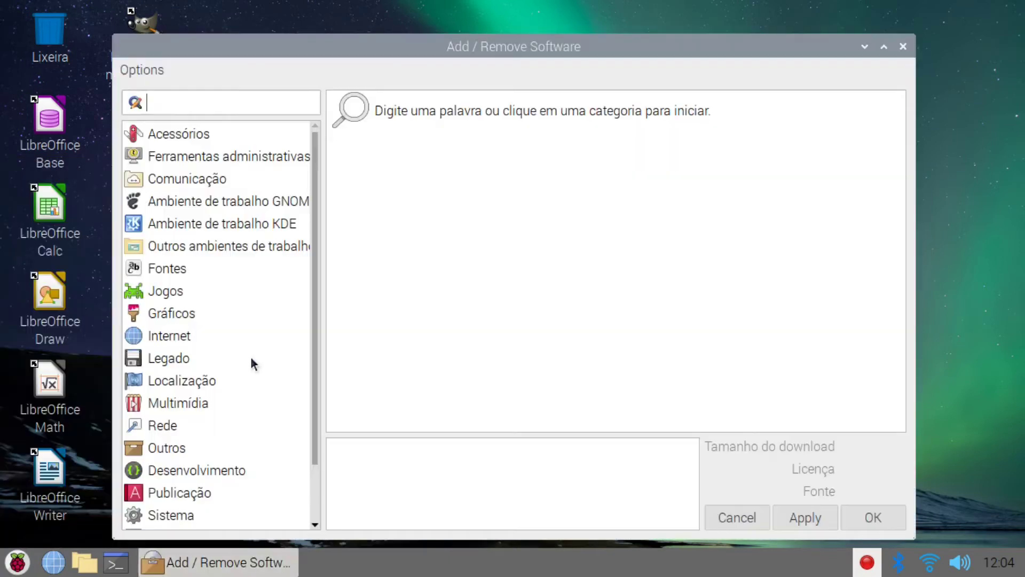
{"action": "type", "text": "firefox"}
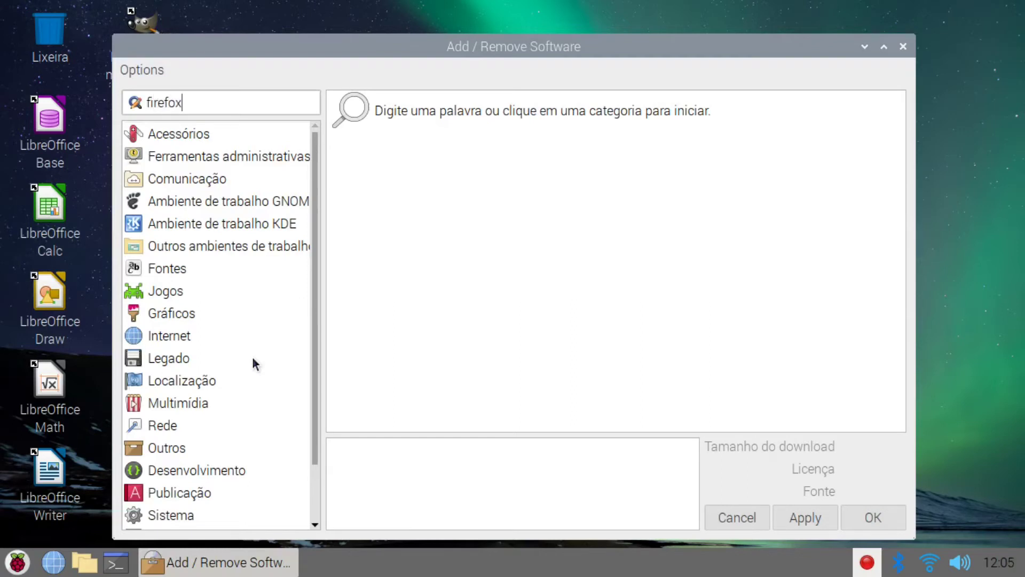
{"action": "key", "text": "Return"}
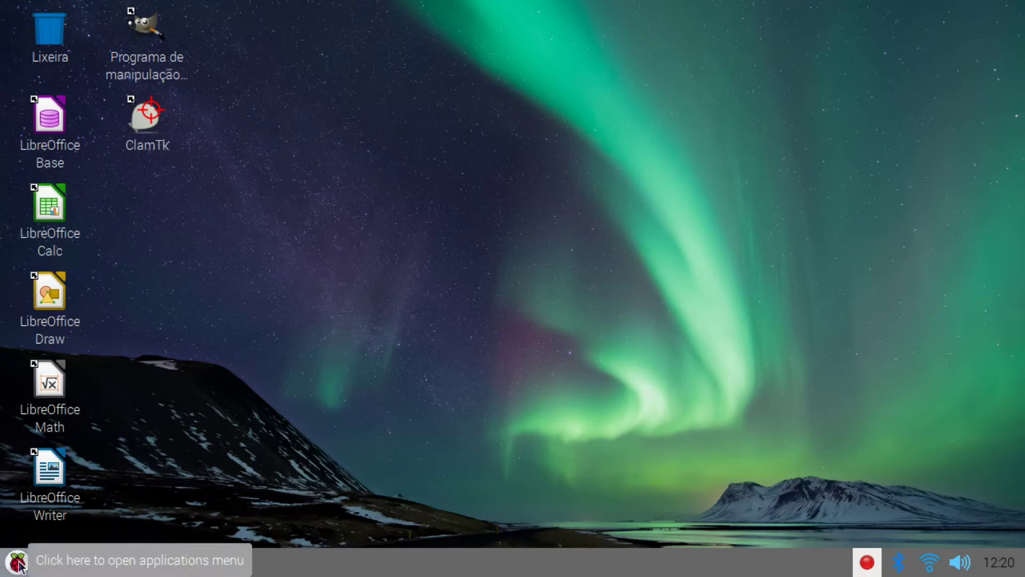
Step: Open Raspberry Pi Configuration and replace the hostname raspberrypi with pjt
{"action": "left_click", "coordinate": [18, 561]}
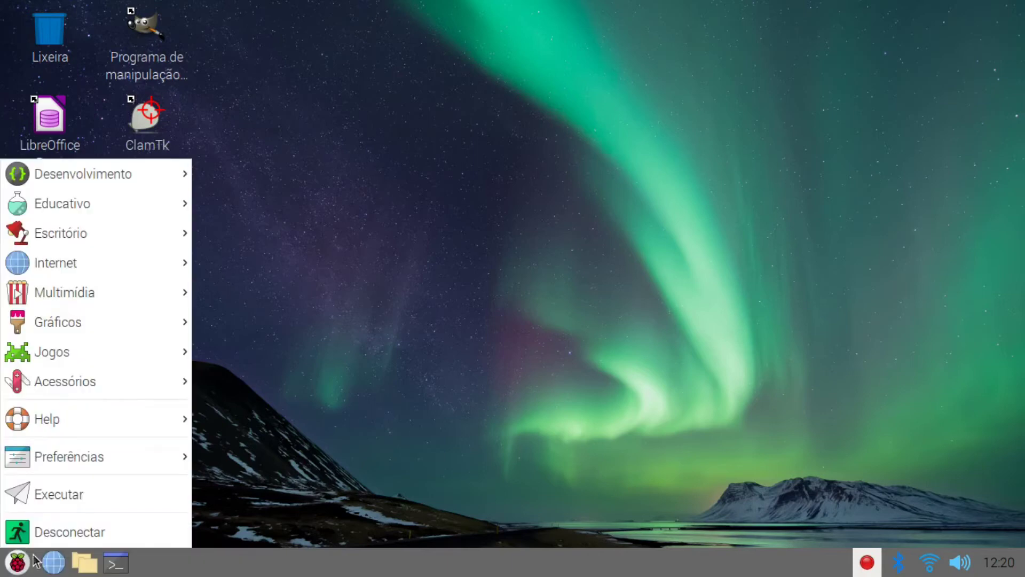
{"action": "mouse_move", "coordinate": [79, 468]}
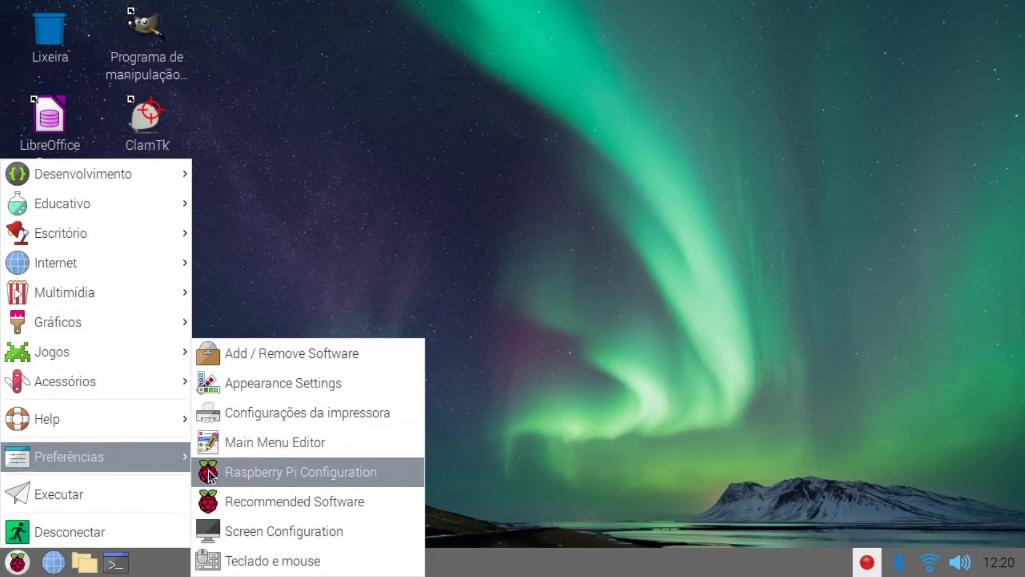
{"action": "left_click", "coordinate": [208, 471]}
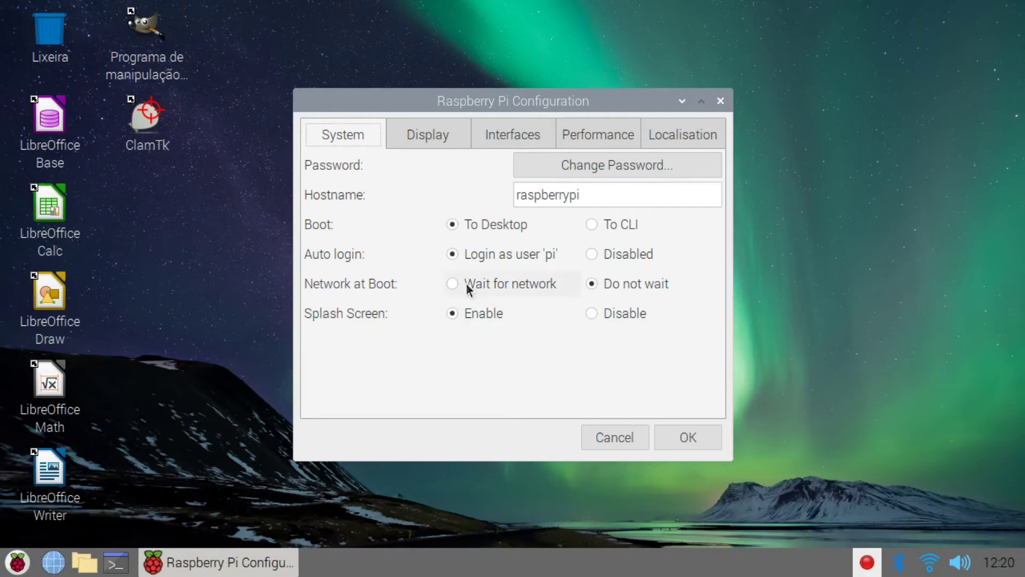
{"action": "left_click", "coordinate": [584, 195]}
{"action": "left_click_drag", "start_coordinate": [583, 195], "coordinate": [514, 194]}
{"action": "left_click", "coordinate": [506, 206]}
{"action": "double_click", "coordinate": [512, 195]}
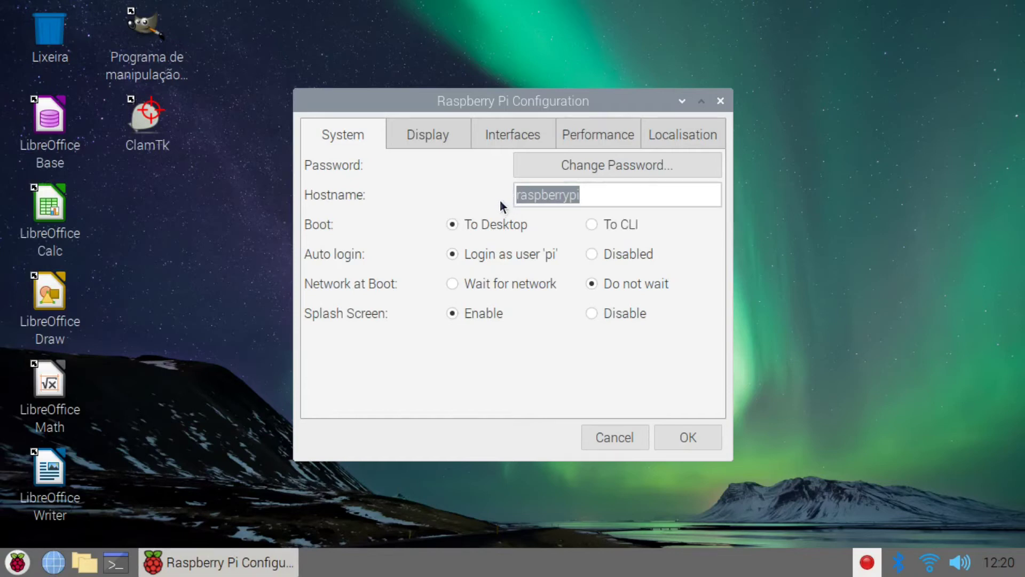
{"action": "type", "text": "pjt"}
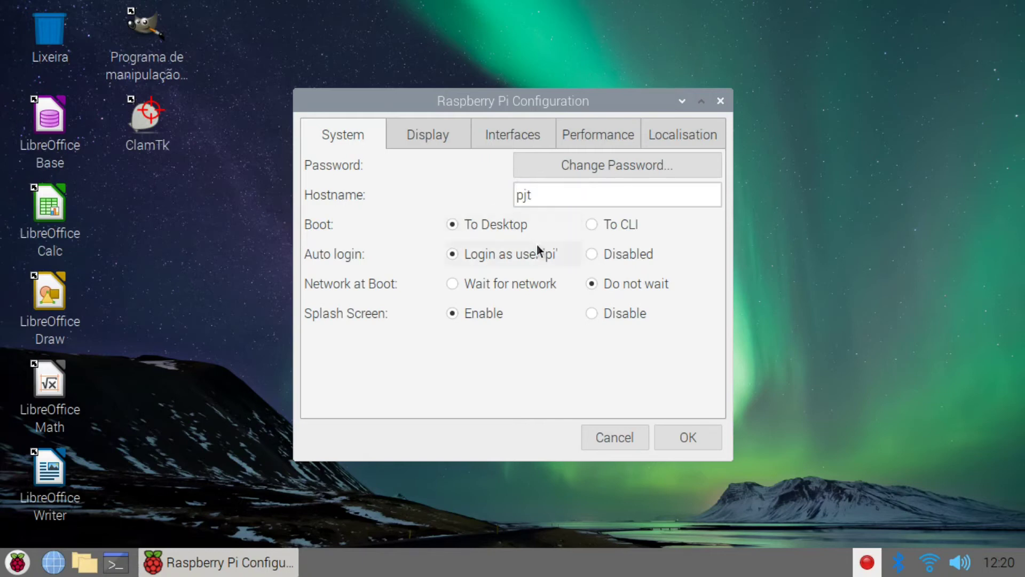
Step: Disable auto login and the boot splash screen, leaving the password unchanged
{"action": "left_click", "coordinate": [592, 255]}
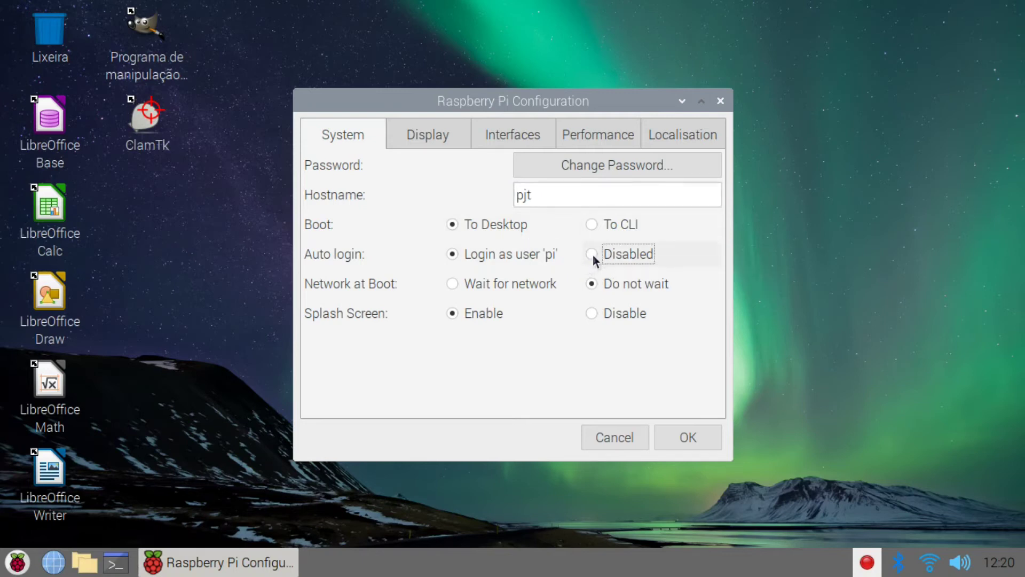
{"action": "left_click", "coordinate": [575, 168]}
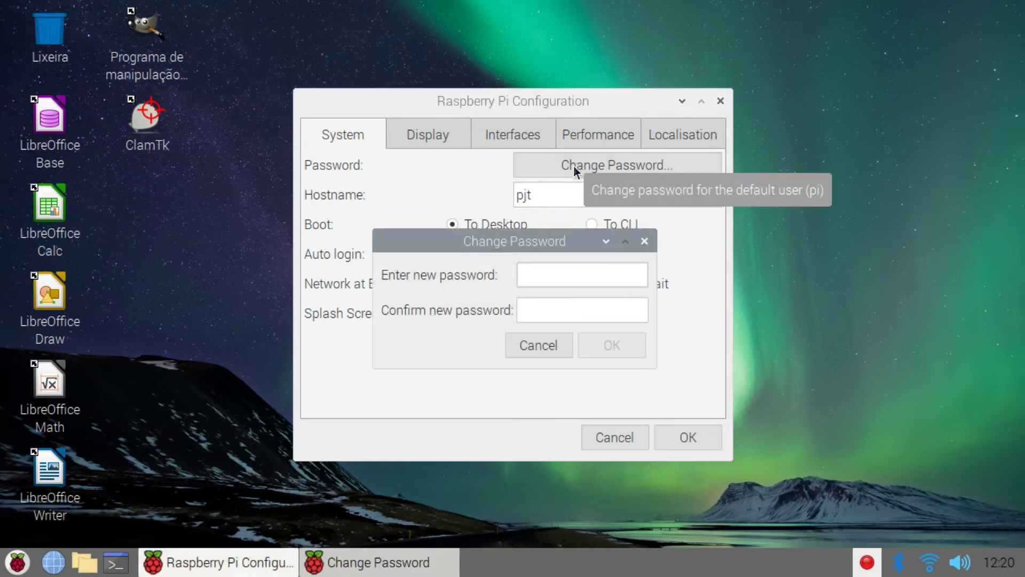
{"action": "left_click", "coordinate": [553, 343]}
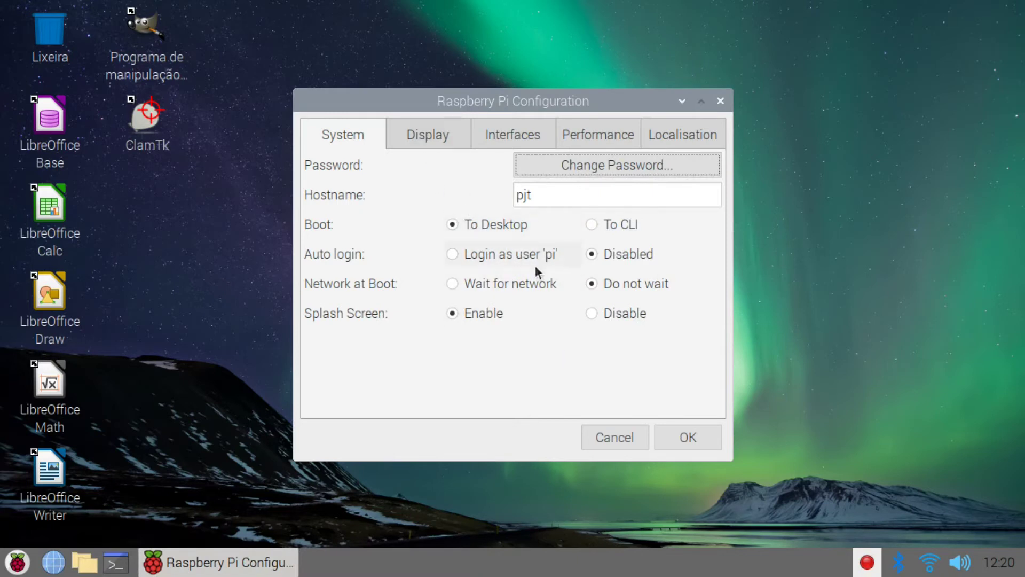
{"action": "left_click", "coordinate": [591, 313]}
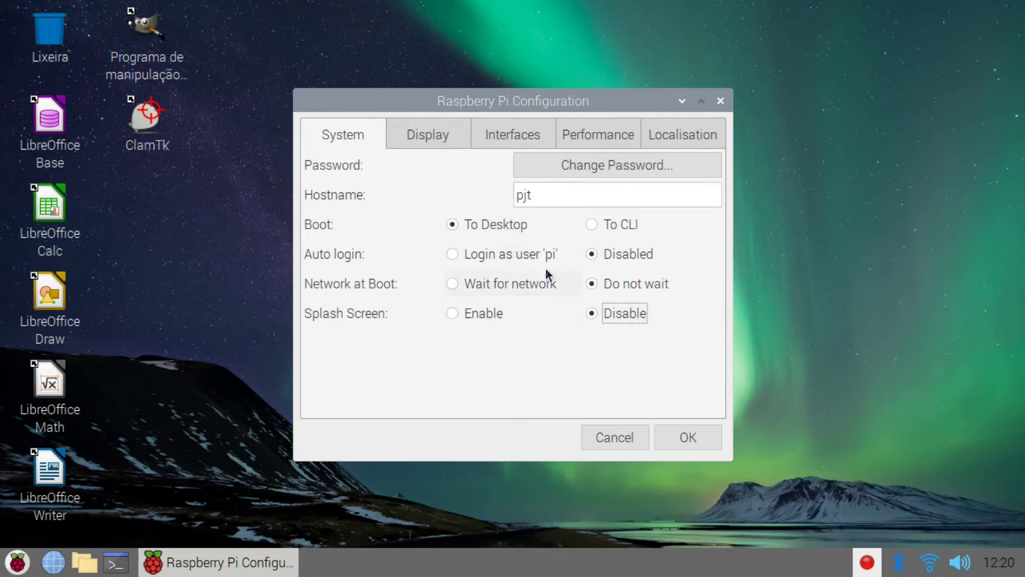
Step: Enable the fan at a 60 temperature threshold, apply with OK, and decline rebooting
{"action": "left_click", "coordinate": [437, 134]}
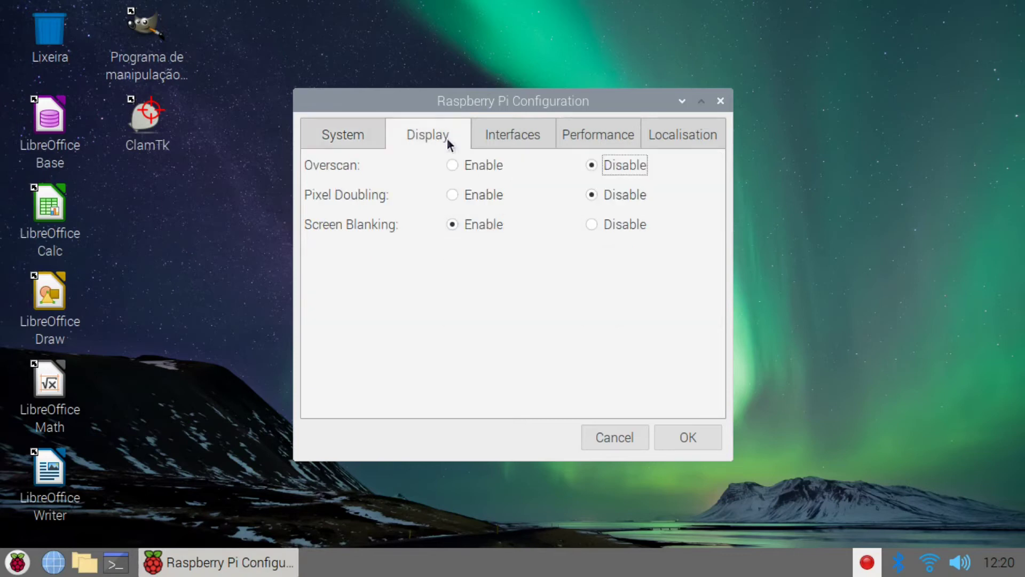
{"action": "left_click", "coordinate": [490, 135]}
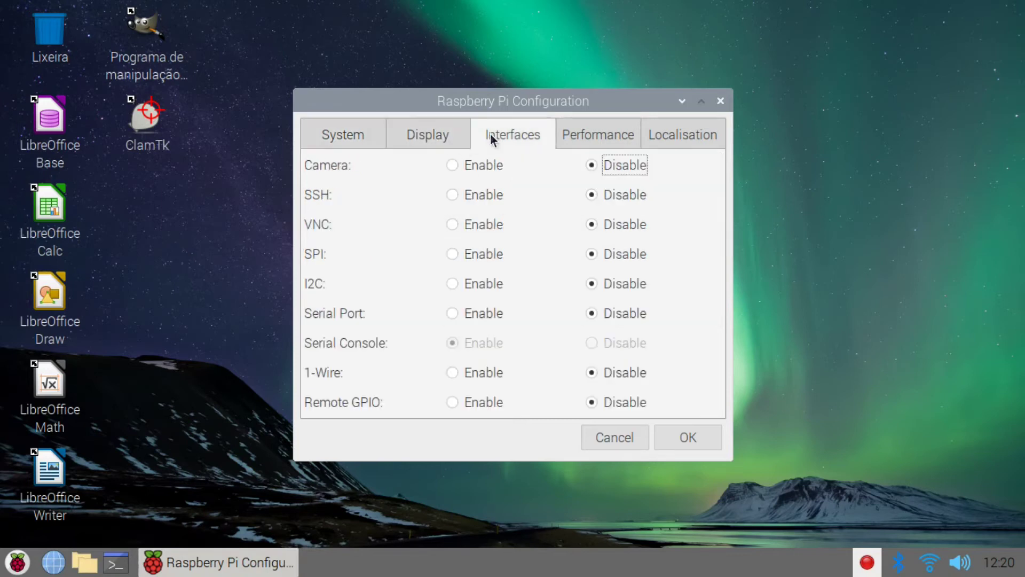
{"action": "left_click", "coordinate": [564, 135]}
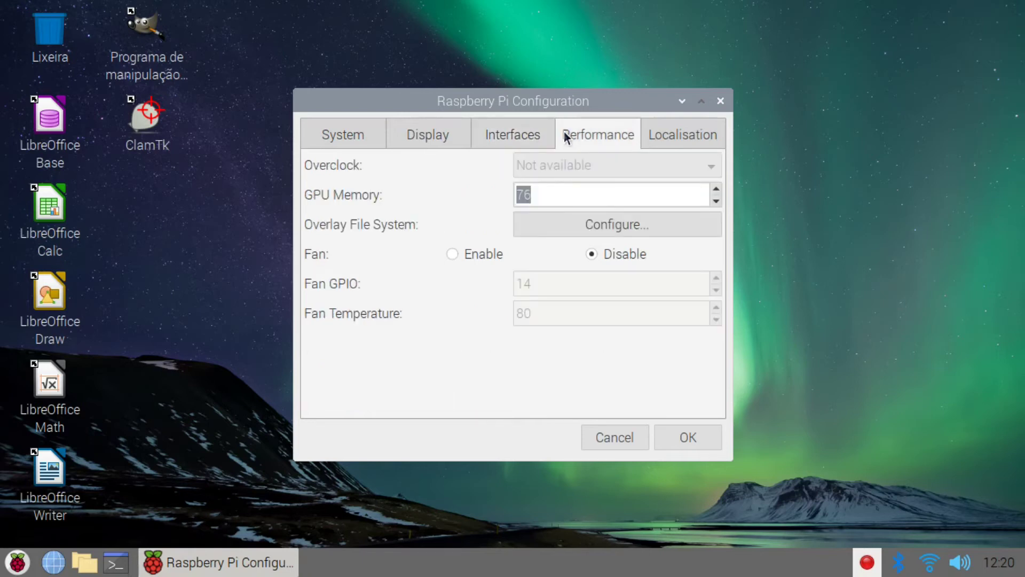
{"action": "left_click", "coordinate": [456, 252]}
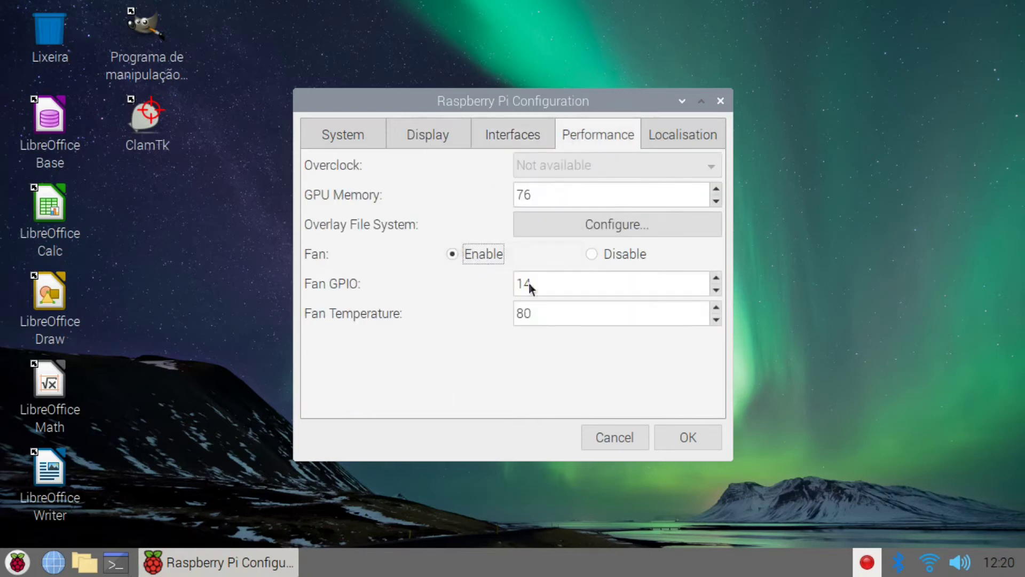
{"action": "left_click", "coordinate": [716, 320]}
{"action": "left_click", "coordinate": [716, 320]}
{"action": "left_click", "coordinate": [715, 320]}
{"action": "left_click", "coordinate": [715, 320]}
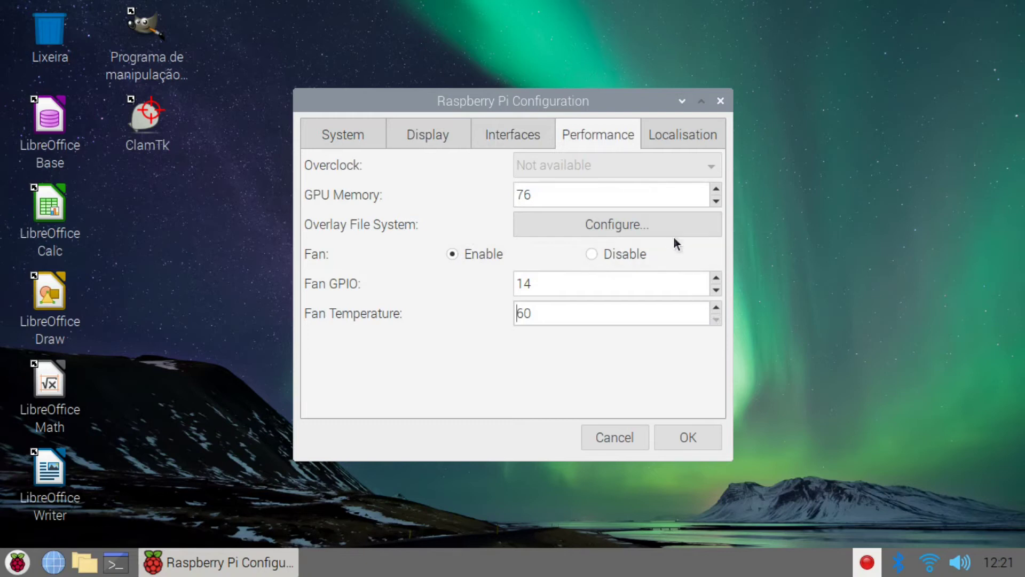
{"action": "left_click", "coordinate": [682, 439]}
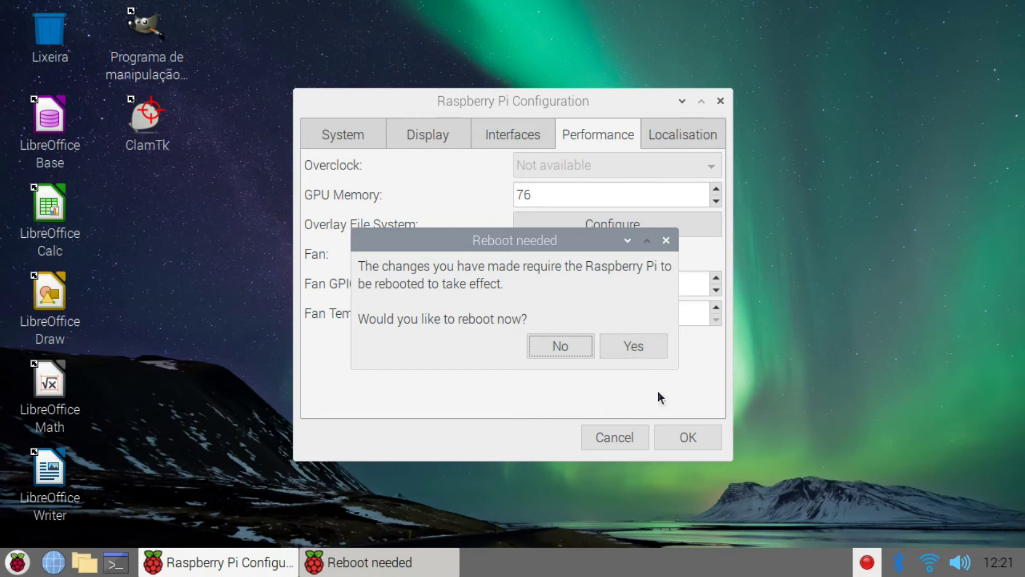
{"action": "left_click", "coordinate": [570, 346]}
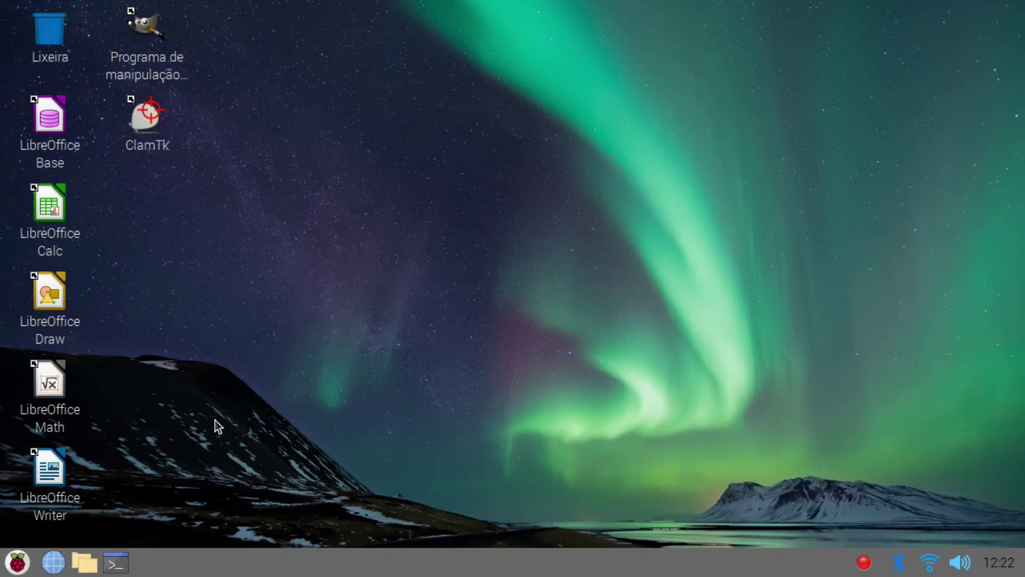
Step: Add a Firefox ESR shortcut to the desktop from Menu > Internet, then bring up the taskbar's context menu
{"action": "left_click", "coordinate": [7, 567]}
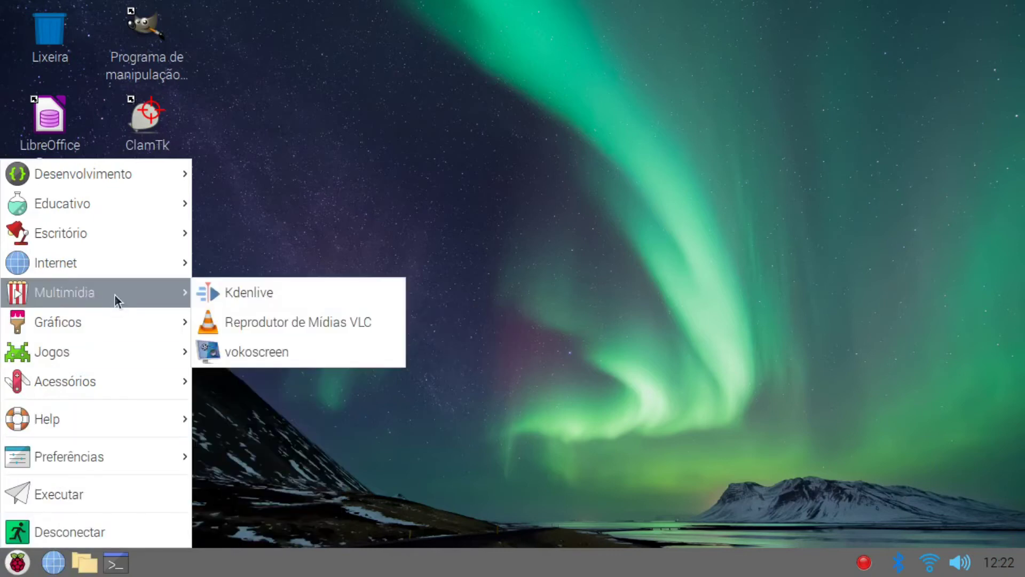
{"action": "mouse_move", "coordinate": [121, 274]}
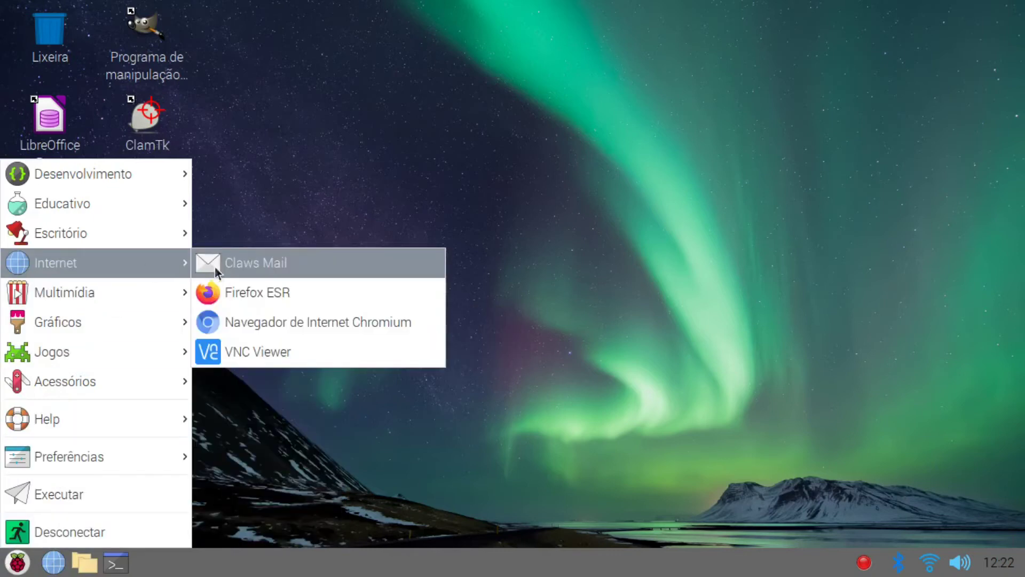
{"action": "right_click", "coordinate": [240, 289]}
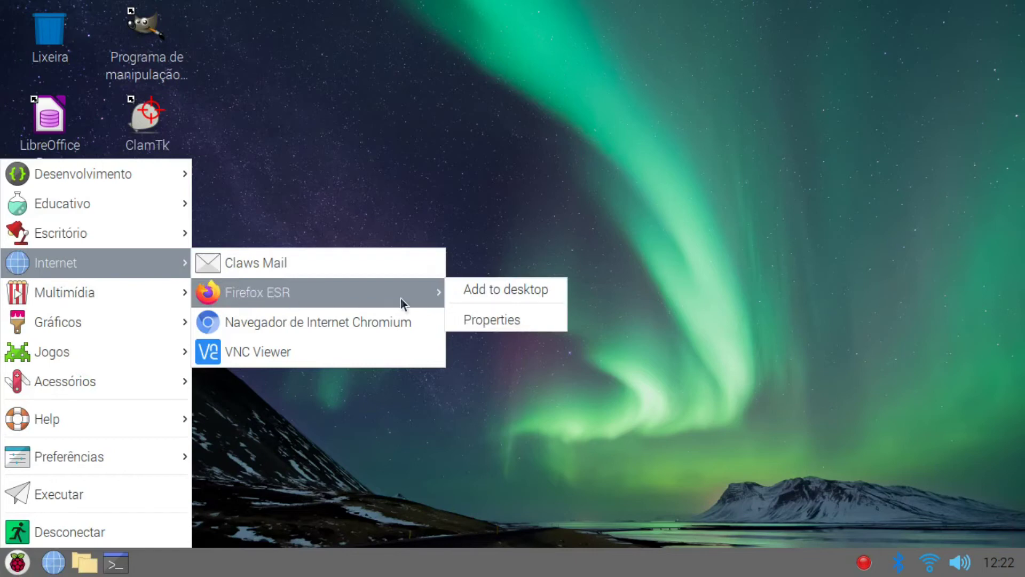
{"action": "left_click", "coordinate": [458, 292]}
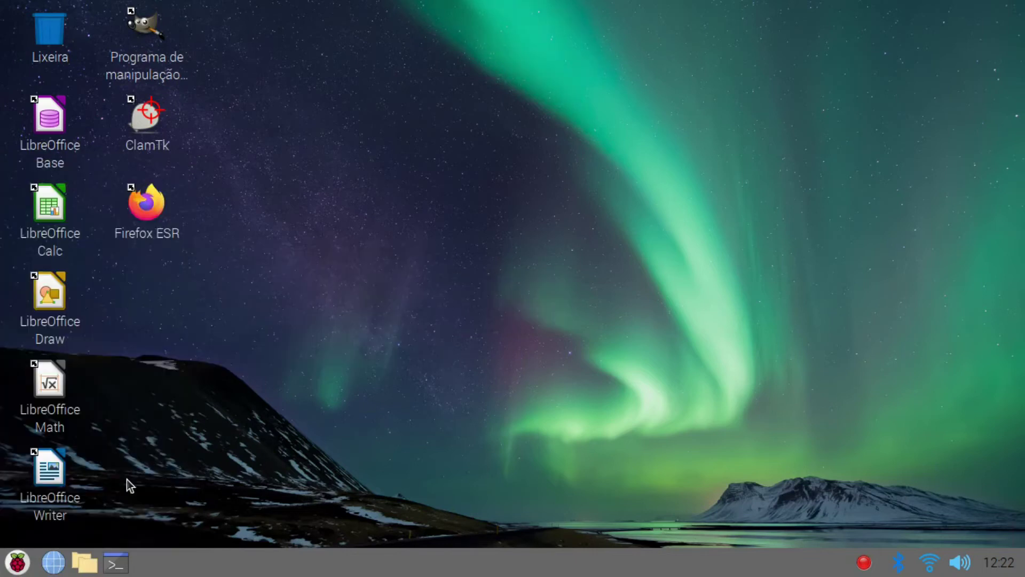
{"action": "left_click", "coordinate": [18, 562]}
{"action": "right_click", "coordinate": [429, 561]}
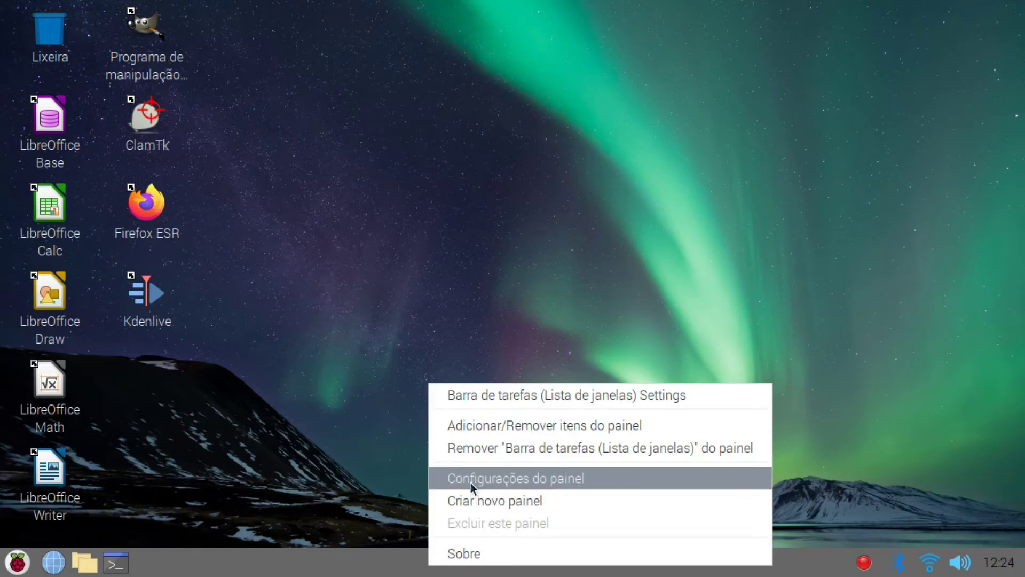
Step: Open Configurações do painel and the Barra de lançamento de aplicativos preferences from Miniaplicativos do Painel
{"action": "left_click", "coordinate": [470, 481]}
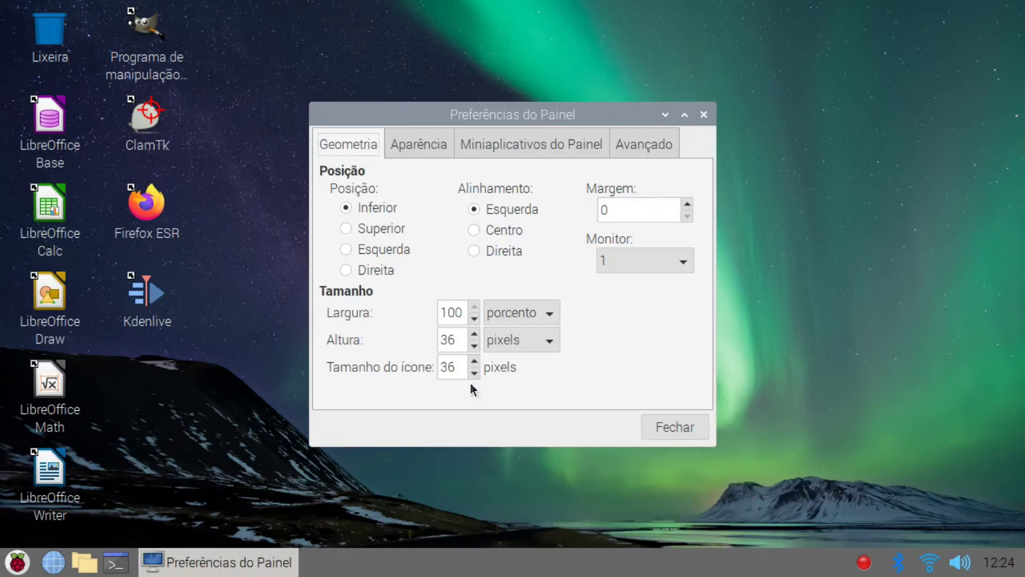
{"action": "left_click", "coordinate": [508, 145]}
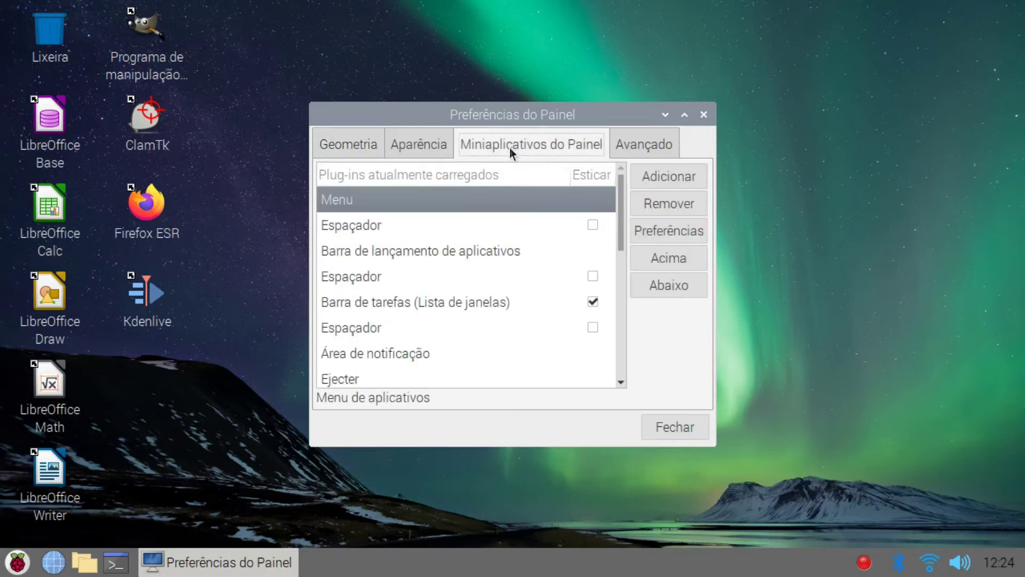
{"action": "left_click", "coordinate": [530, 251]}
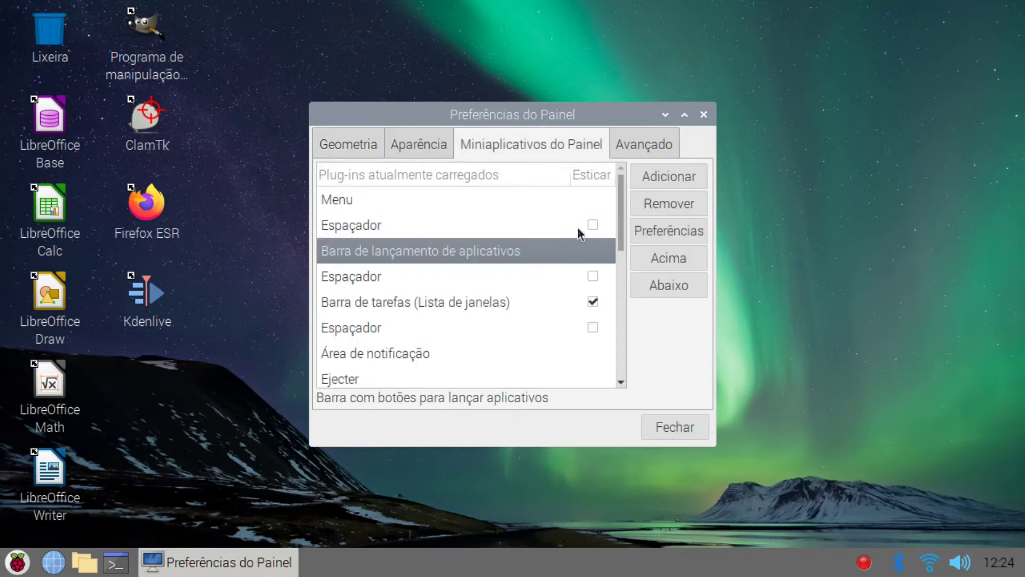
{"action": "left_click", "coordinate": [665, 231]}
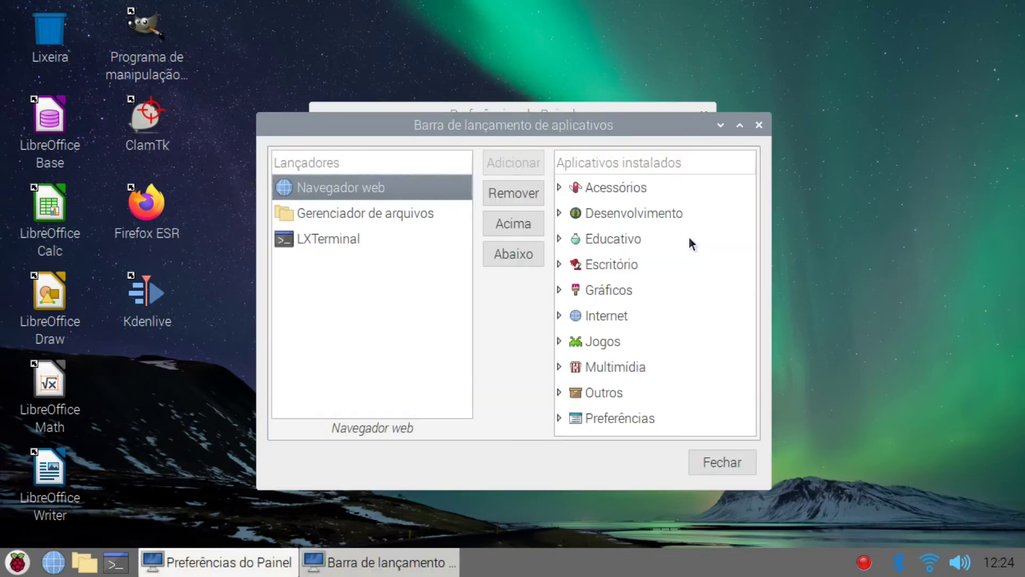
Step: Remove the web browser launcher and add Calculator and Gerenciador de tarefas launchers
{"action": "left_click", "coordinate": [528, 196]}
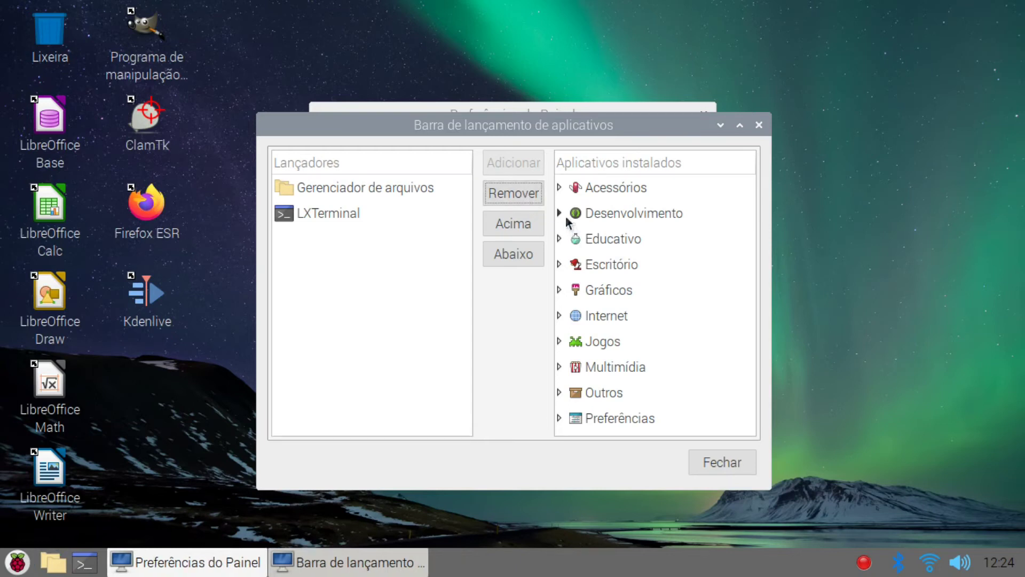
{"action": "left_click", "coordinate": [559, 187]}
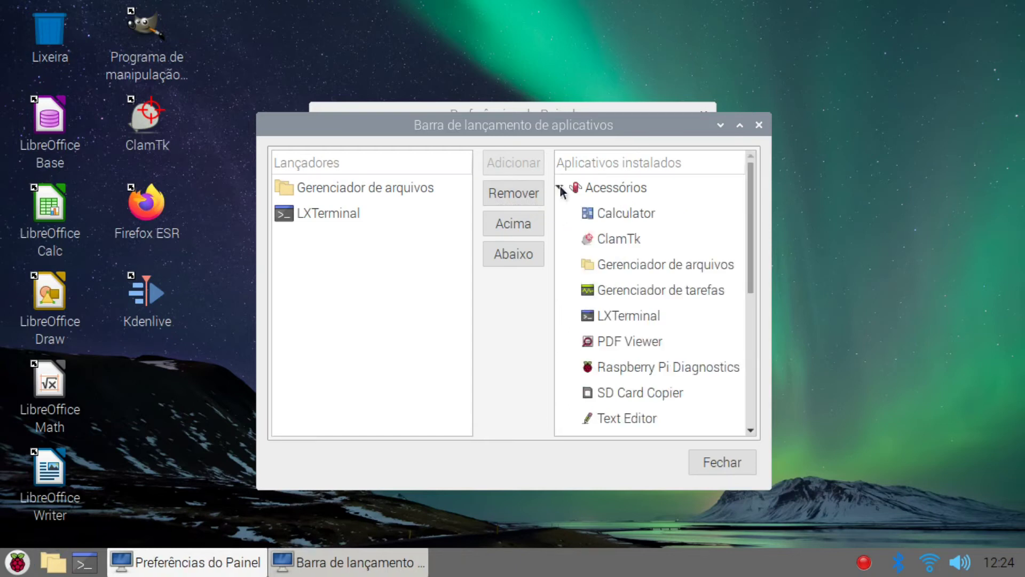
{"action": "left_click", "coordinate": [593, 219]}
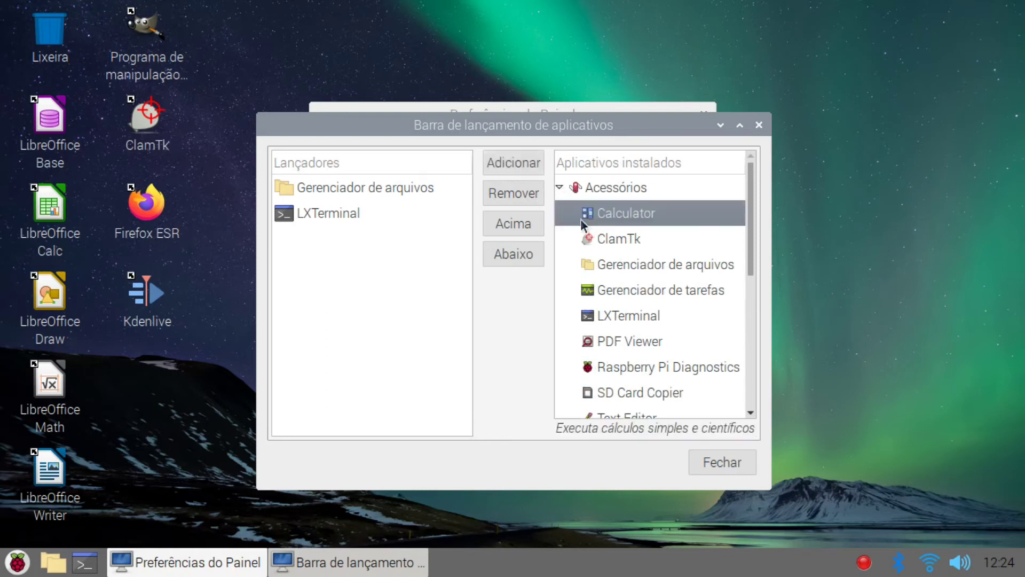
{"action": "left_click", "coordinate": [514, 160]}
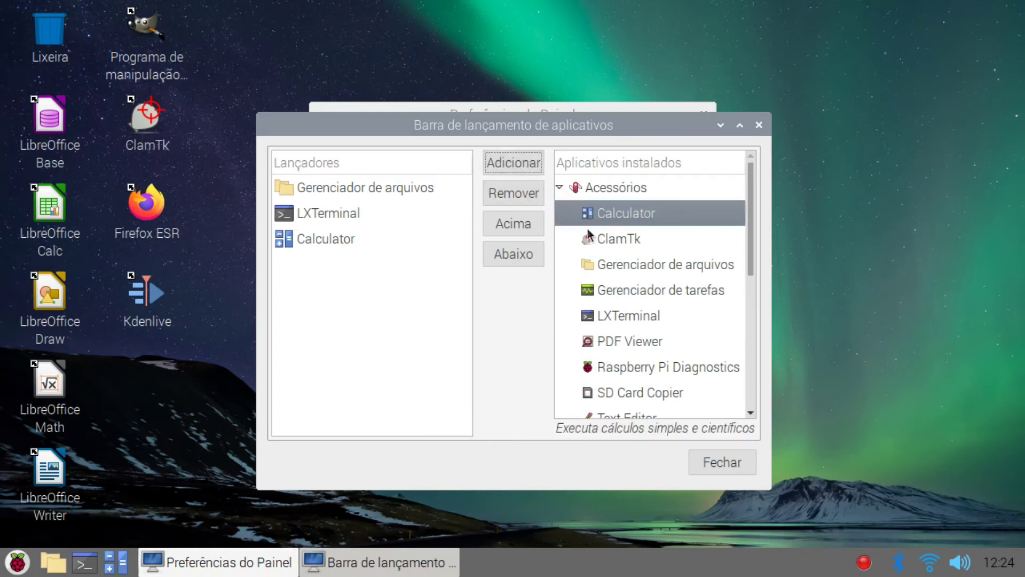
{"action": "left_click", "coordinate": [627, 295]}
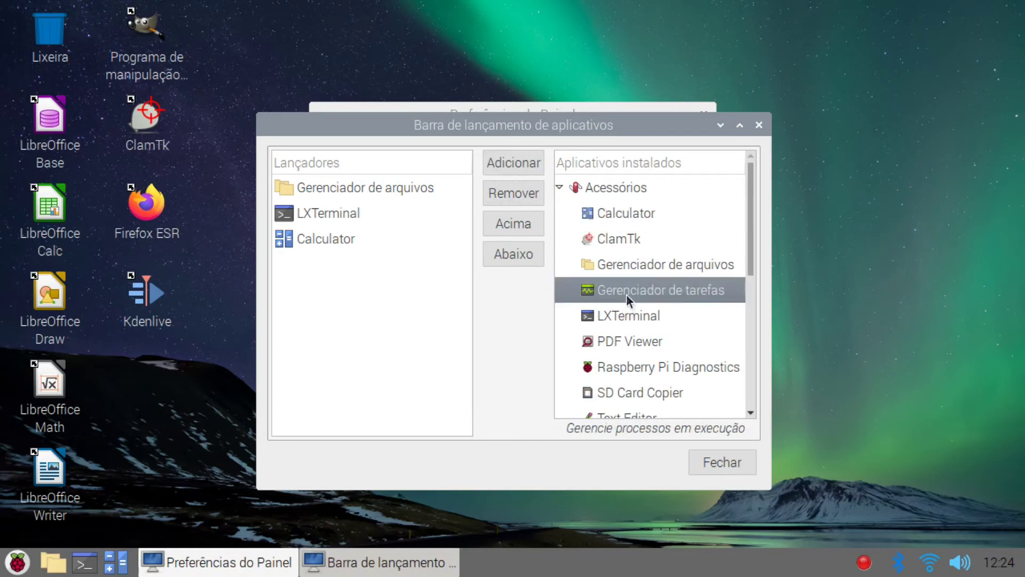
{"action": "left_click", "coordinate": [513, 166]}
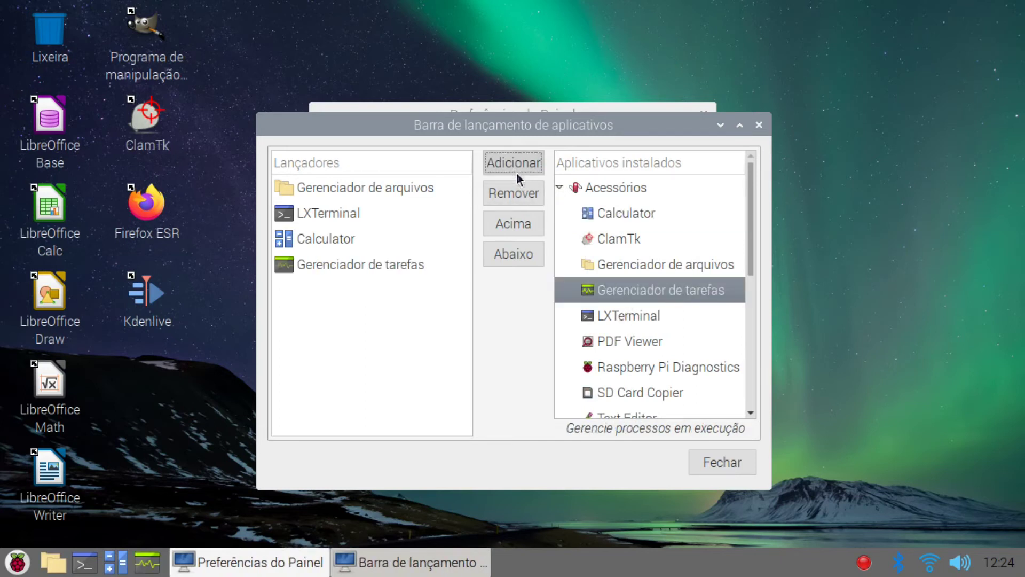
Step: Add LibreOffice Calc and LibreOffice Writer launchers from the Escritório category
{"action": "scroll", "coordinate": [604, 275], "scroll_direction": "down", "scroll_amount": 2}
{"action": "scroll", "coordinate": [604, 274], "scroll_direction": "down", "scroll_amount": 5}
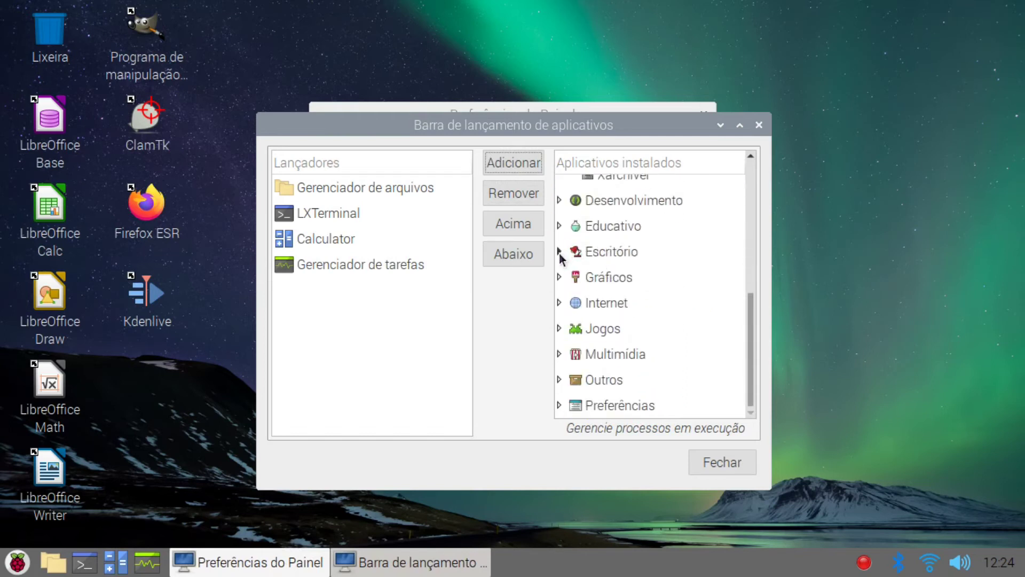
{"action": "left_click", "coordinate": [560, 251]}
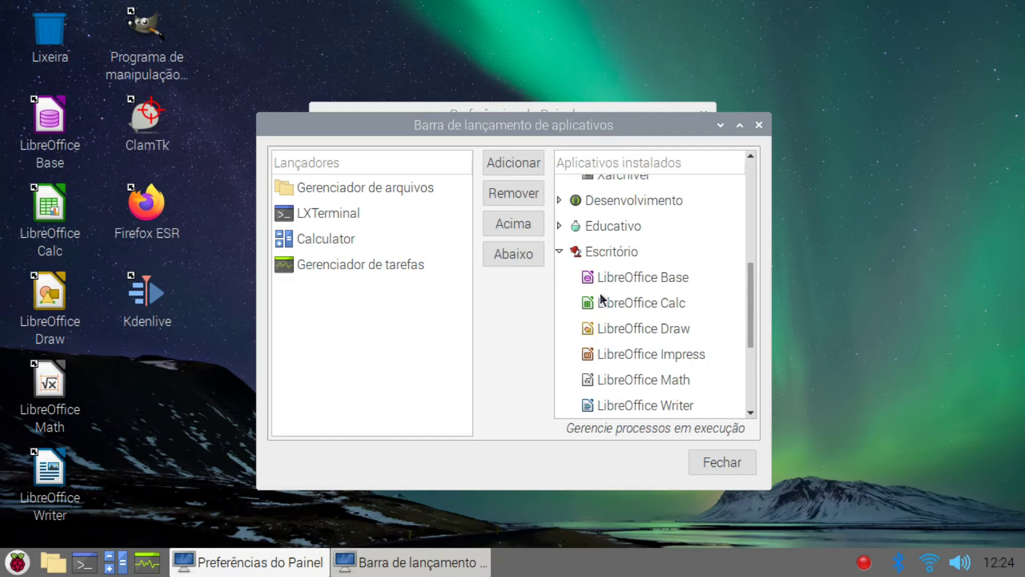
{"action": "scroll", "coordinate": [605, 299], "scroll_direction": "down", "scroll_amount": 1}
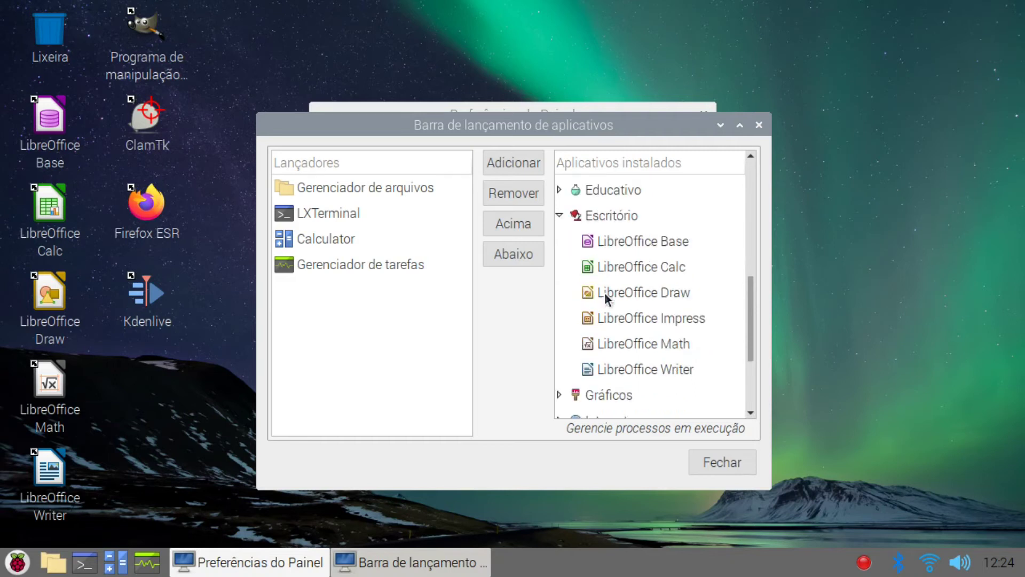
{"action": "left_click", "coordinate": [623, 319]}
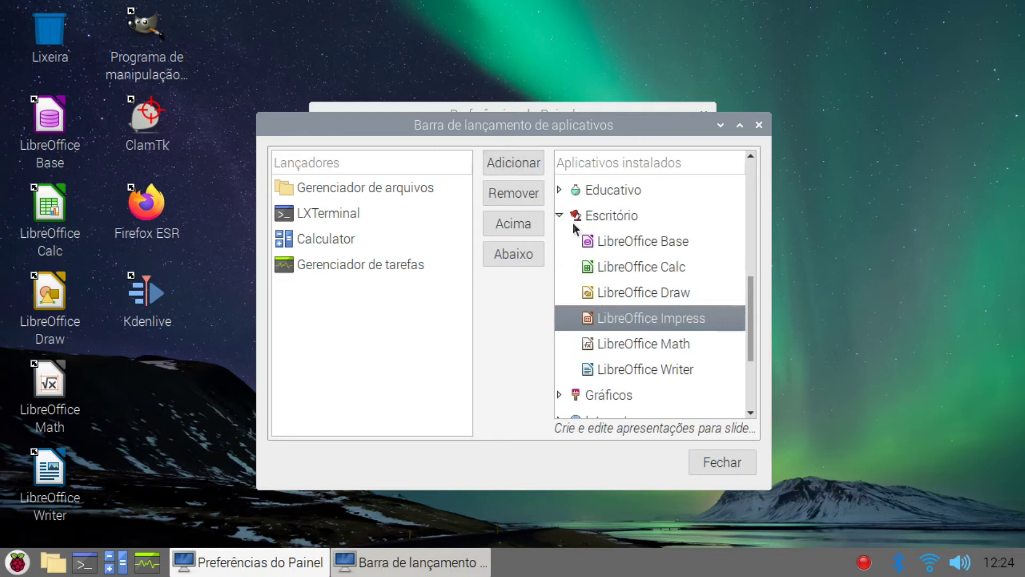
{"action": "left_click", "coordinate": [613, 270]}
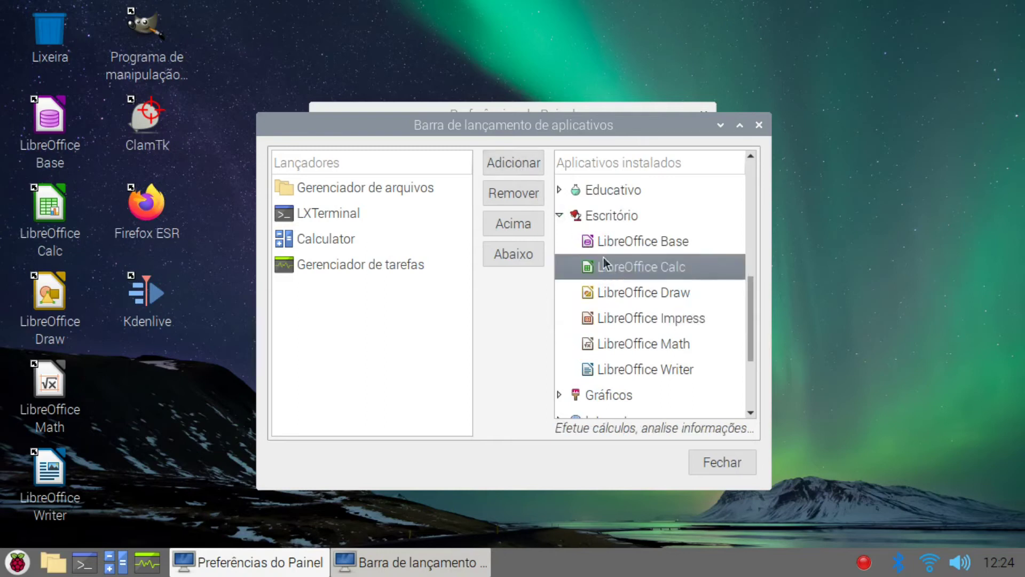
{"action": "left_click", "coordinate": [513, 164]}
{"action": "left_click", "coordinate": [636, 370]}
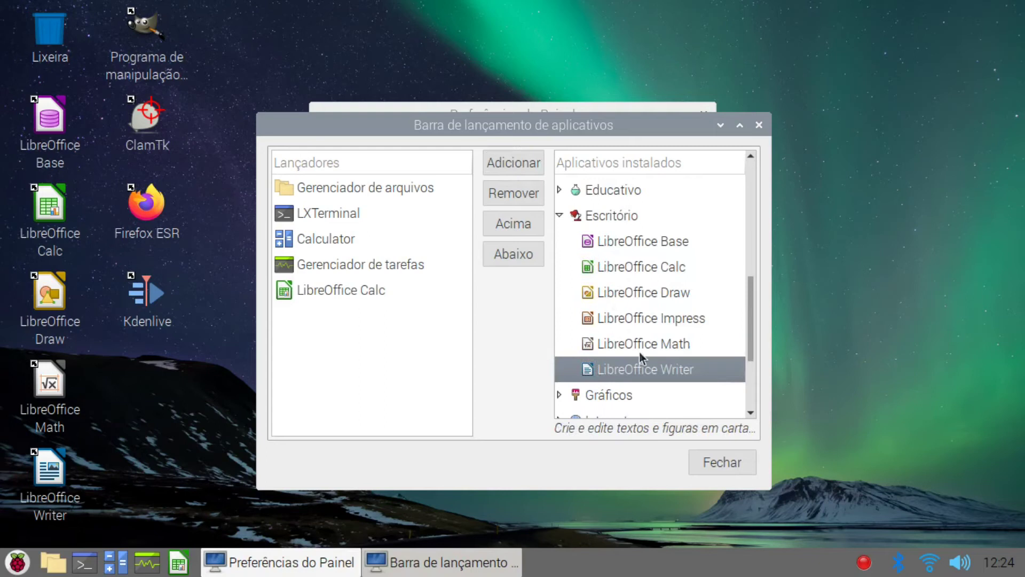
{"action": "left_click", "coordinate": [523, 161]}
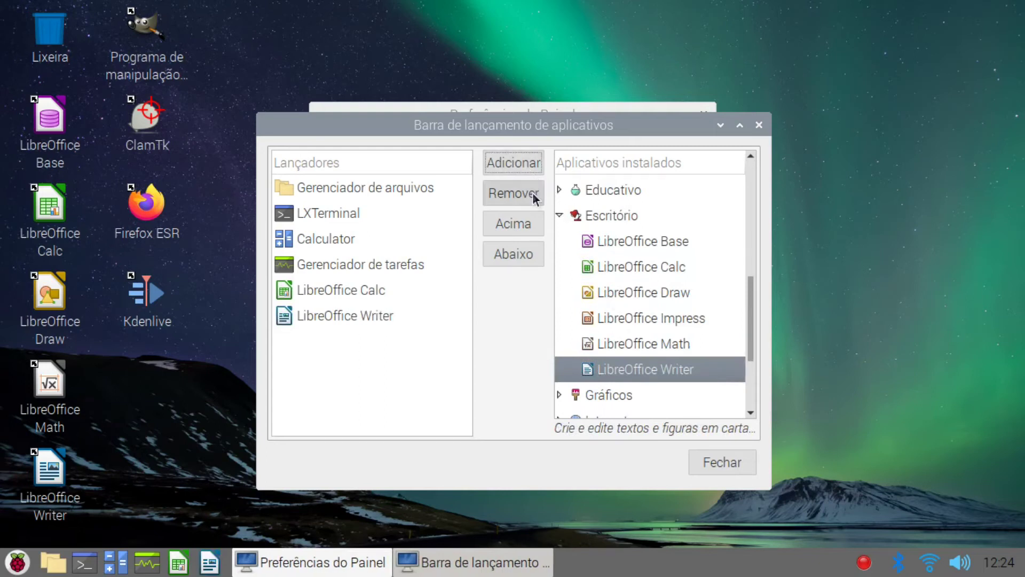
Step: Add Firefox ESR and Chromium launchers from the Internet category
{"action": "scroll", "coordinate": [615, 337], "scroll_direction": "down", "scroll_amount": 4}
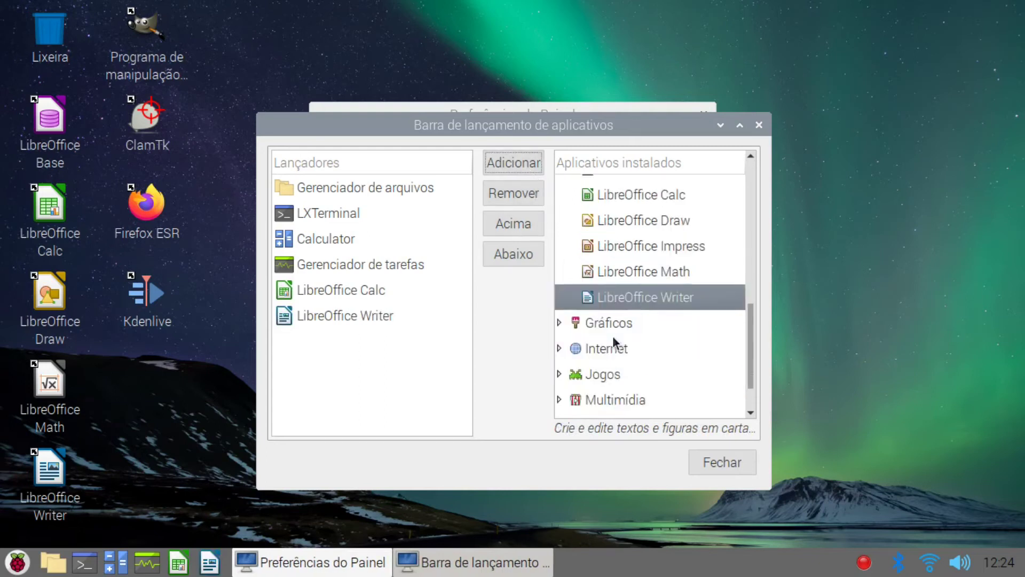
{"action": "left_click", "coordinate": [560, 304]}
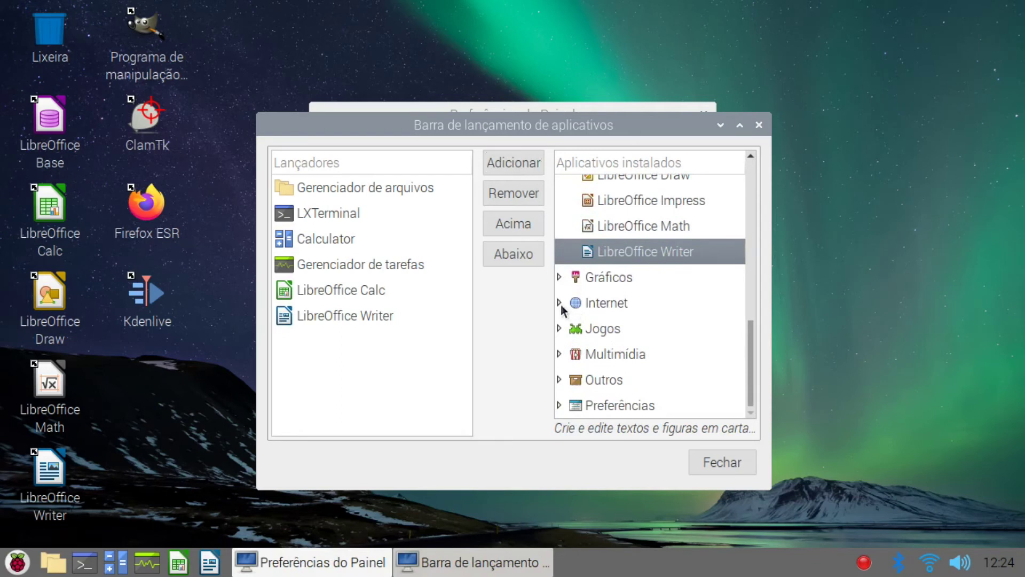
{"action": "left_click", "coordinate": [610, 356]}
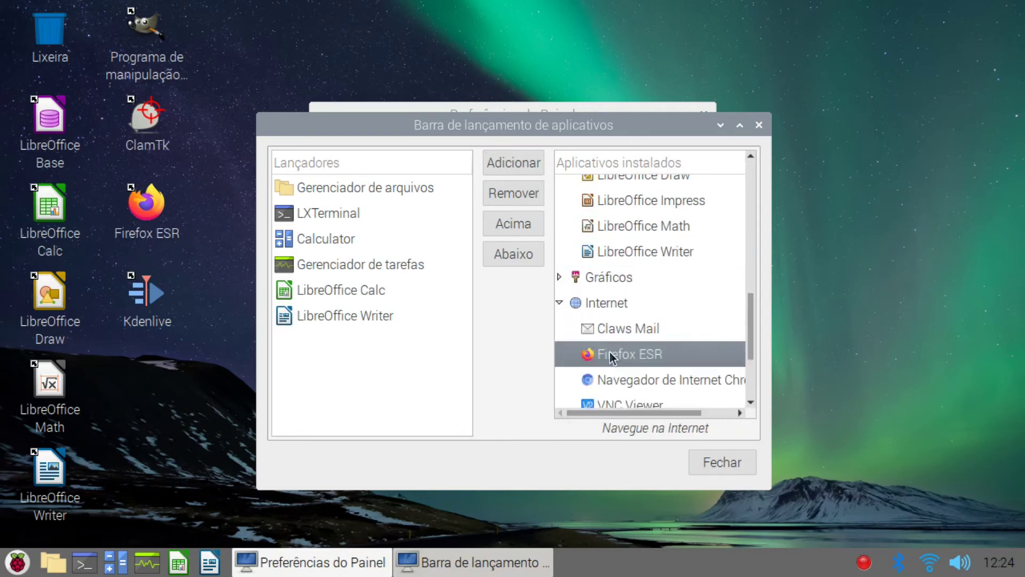
{"action": "left_click", "coordinate": [522, 164]}
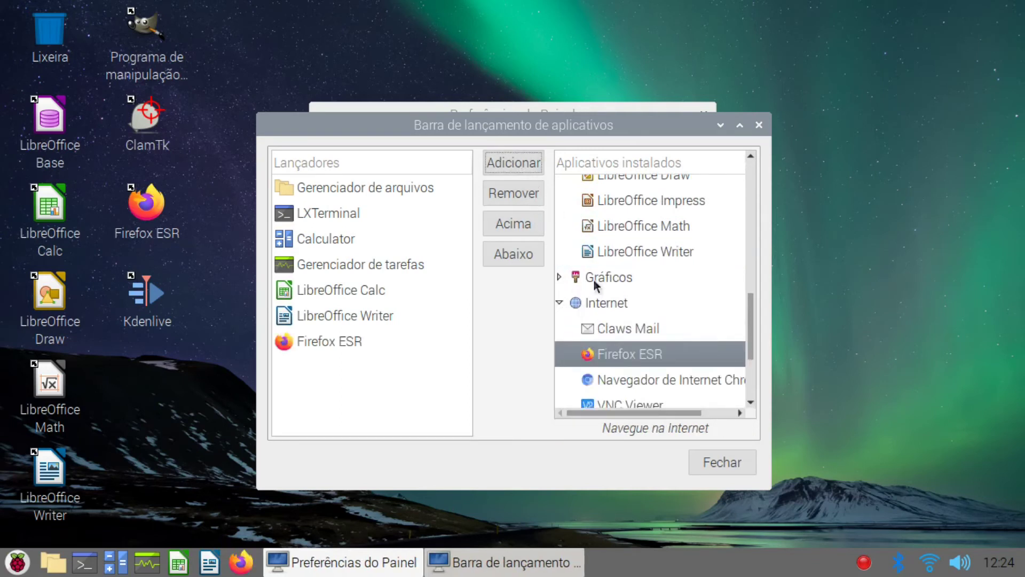
{"action": "left_click", "coordinate": [650, 380]}
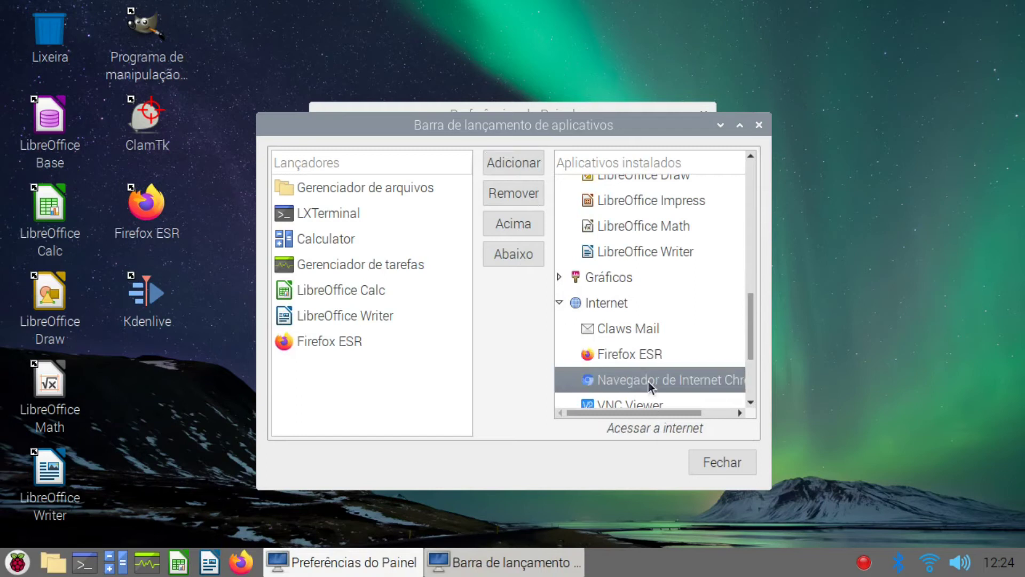
{"action": "left_click", "coordinate": [521, 170]}
Step: Add an Add / Remove Software launcher from the Preferências category
{"action": "scroll", "coordinate": [581, 287], "scroll_direction": "down", "scroll_amount": 4}
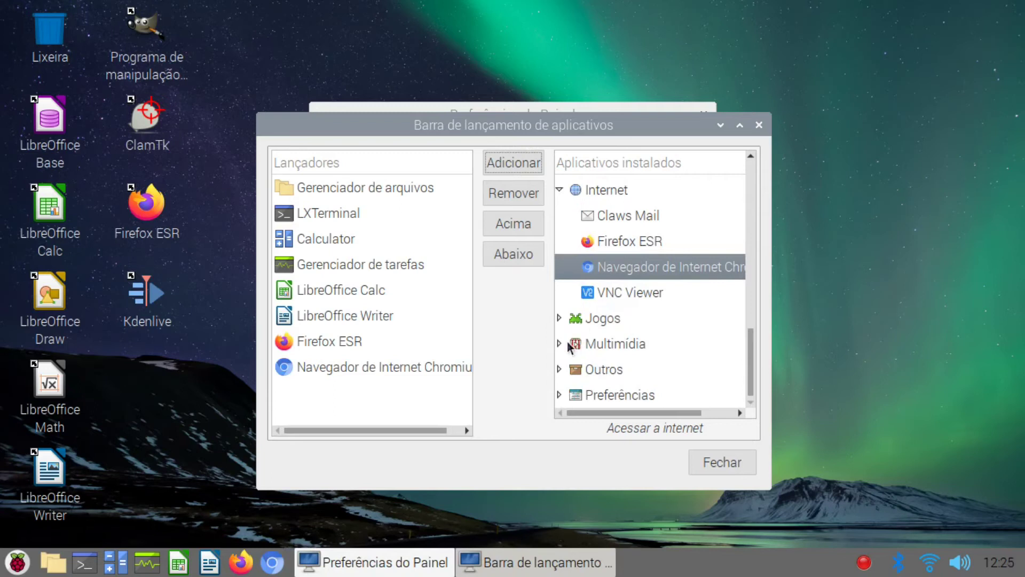
{"action": "left_click", "coordinate": [559, 343]}
{"action": "scroll", "coordinate": [561, 340], "scroll_direction": "down", "scroll_amount": 3}
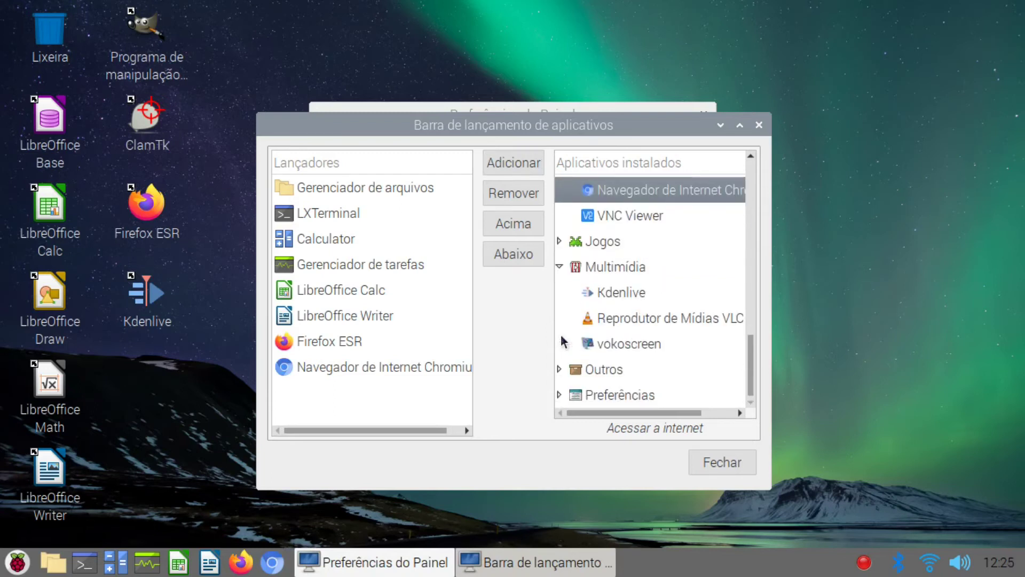
{"action": "left_click", "coordinate": [559, 369]}
{"action": "scroll", "coordinate": [566, 363], "scroll_direction": "down", "scroll_amount": 3}
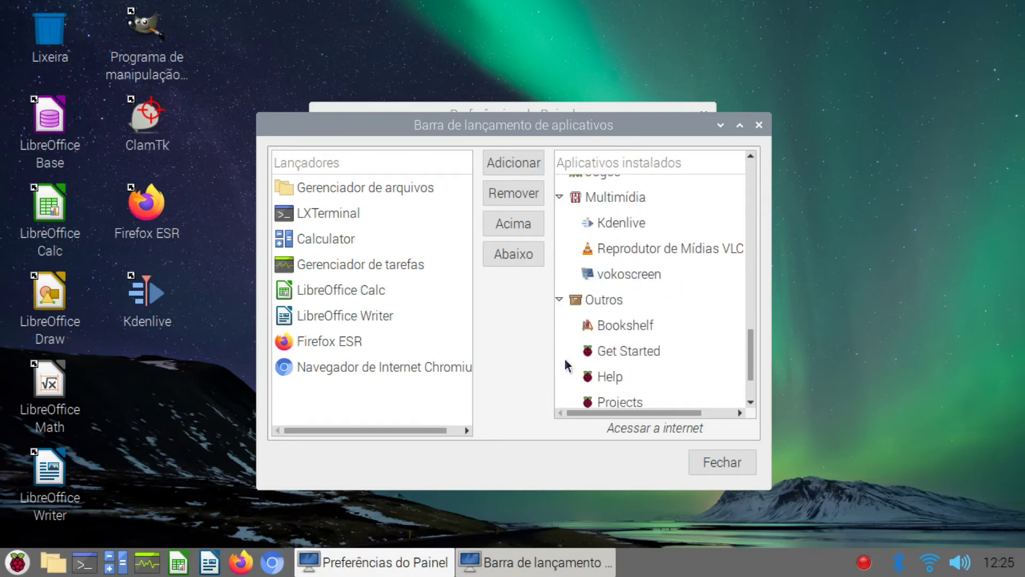
{"action": "scroll", "coordinate": [566, 364], "scroll_direction": "down", "scroll_amount": 3}
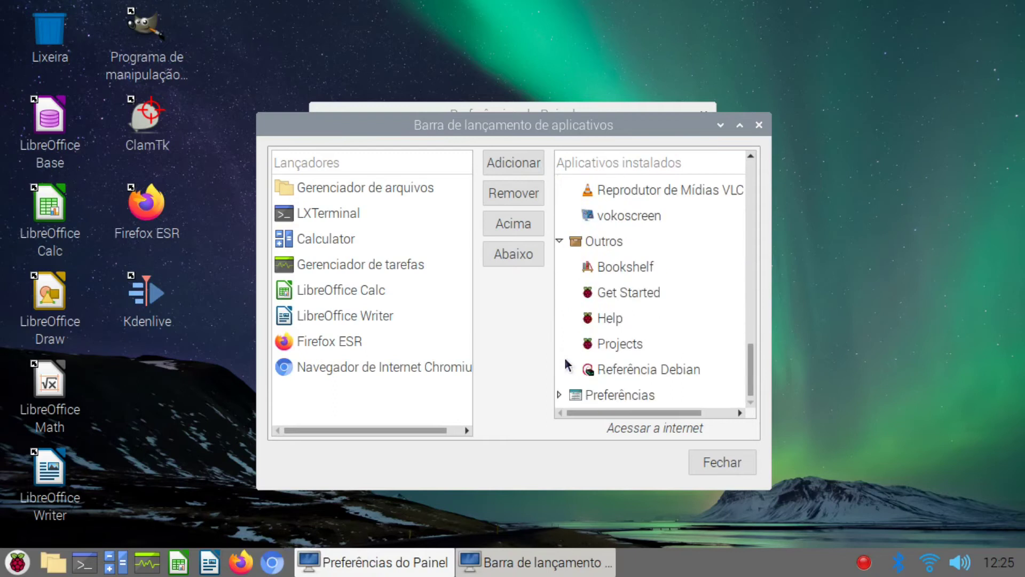
{"action": "left_click", "coordinate": [559, 395]}
{"action": "scroll", "coordinate": [567, 389], "scroll_direction": "down", "scroll_amount": 5}
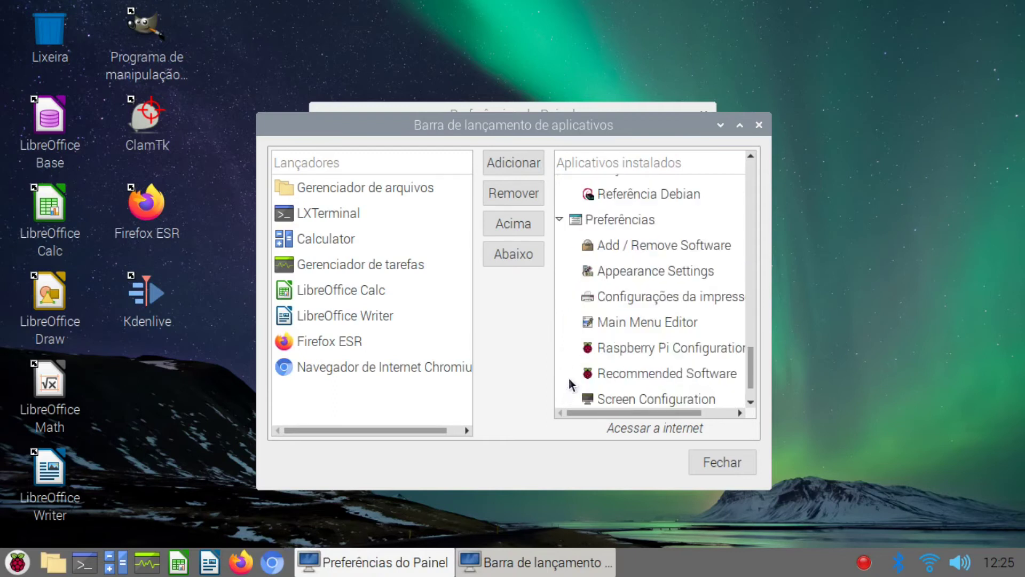
{"action": "scroll", "coordinate": [574, 380], "scroll_direction": "down", "scroll_amount": 1}
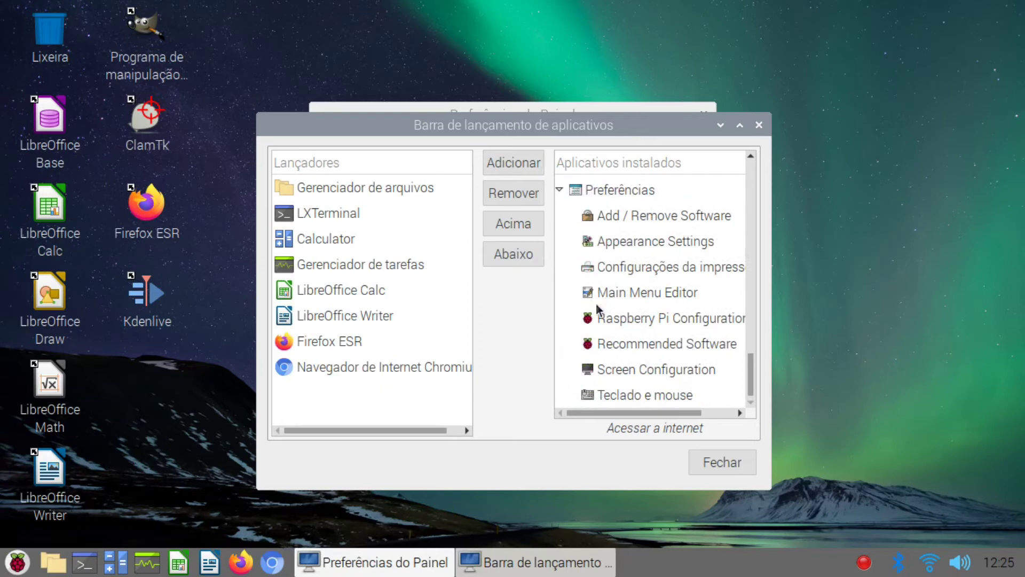
{"action": "left_click", "coordinate": [596, 217]}
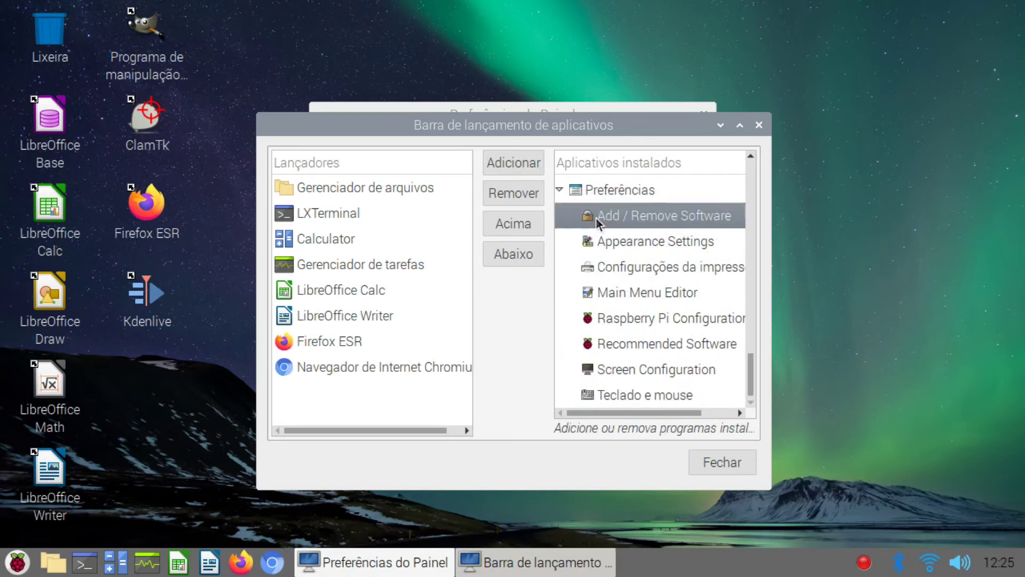
{"action": "left_click", "coordinate": [502, 175]}
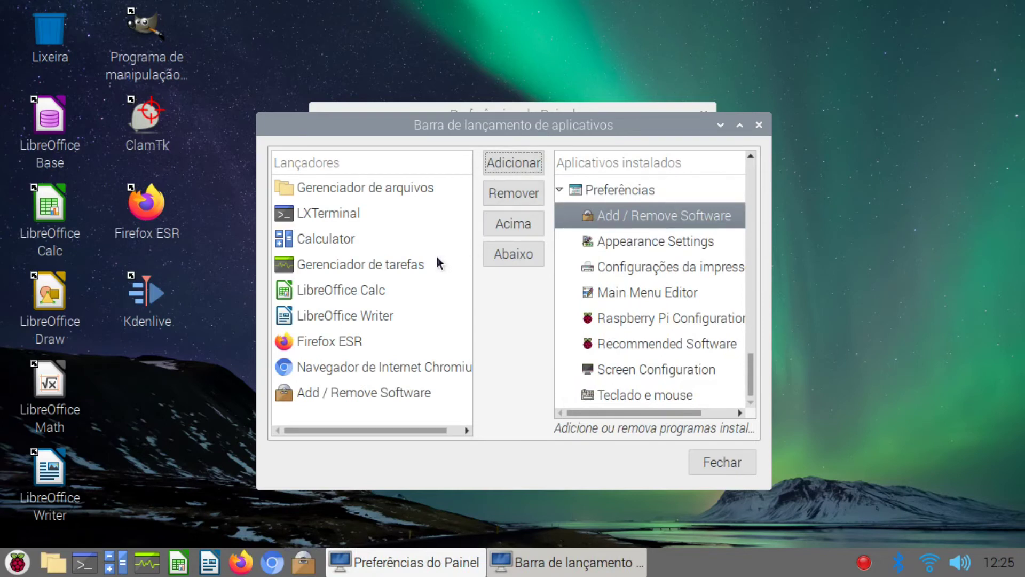
Step: Move the Firefox ESR and Chromium launchers up four places each
{"action": "left_click", "coordinate": [351, 344]}
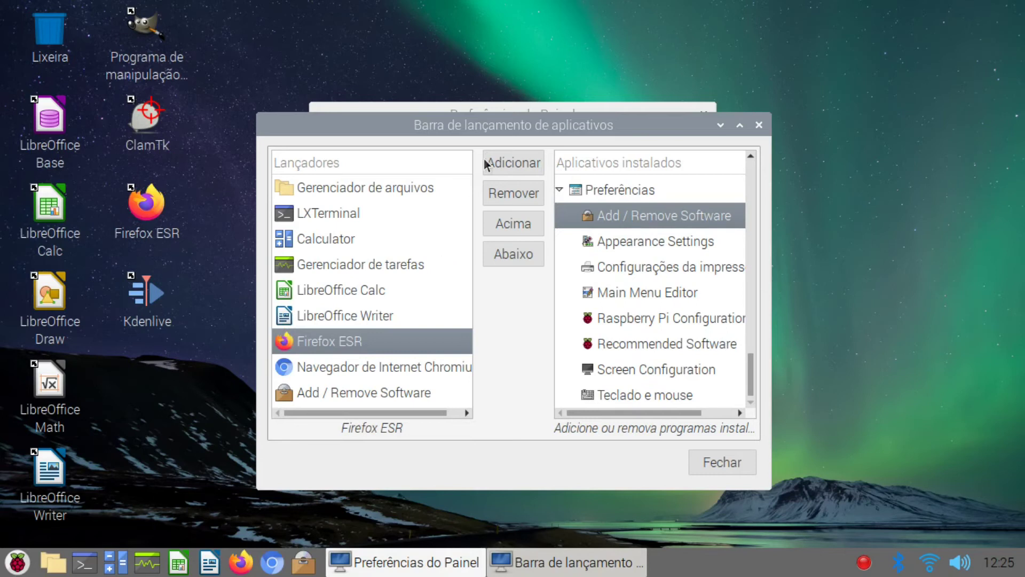
{"action": "left_click", "coordinate": [508, 228]}
{"action": "left_click", "coordinate": [509, 229]}
{"action": "left_click", "coordinate": [509, 229]}
{"action": "left_click", "coordinate": [508, 229]}
{"action": "left_click", "coordinate": [509, 228]}
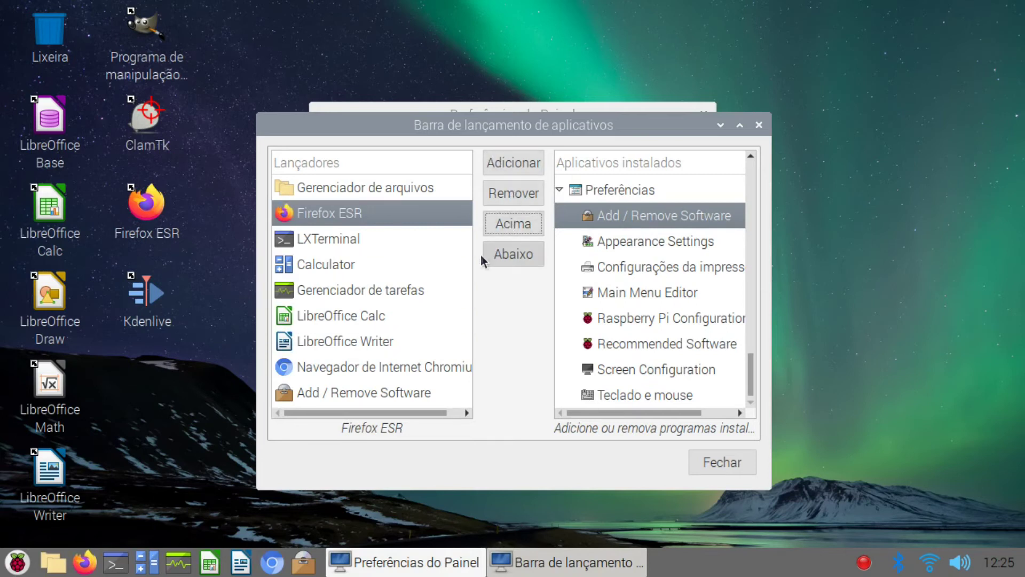
{"action": "left_click", "coordinate": [414, 368]}
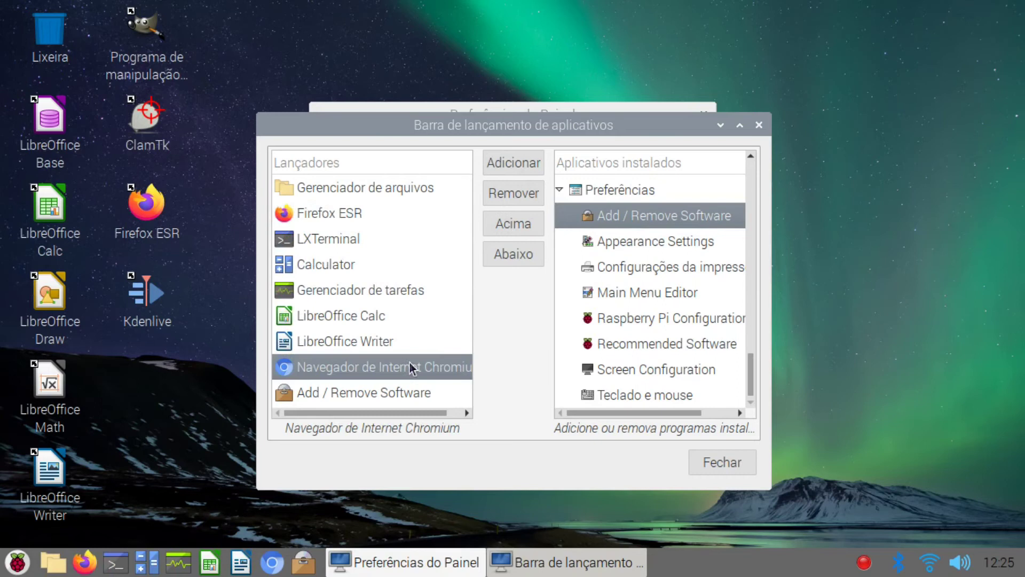
{"action": "left_click", "coordinate": [503, 224]}
{"action": "left_click", "coordinate": [502, 224]}
{"action": "left_click", "coordinate": [503, 224]}
{"action": "left_click", "coordinate": [503, 223]}
{"action": "left_click", "coordinate": [503, 224]}
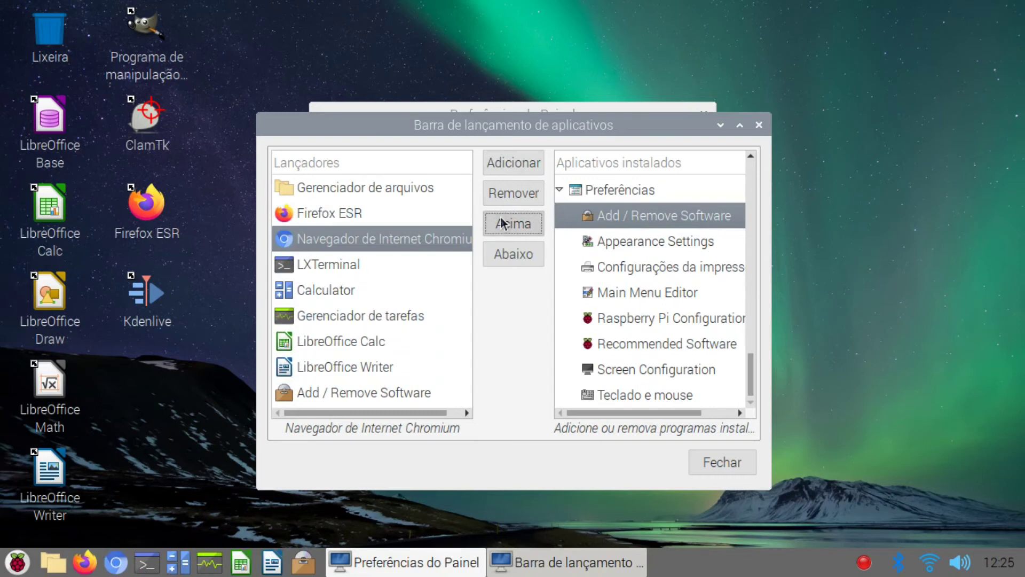
Step: Move LibreOffice Calc and Writer up three places each and Calculator above LXTerminal
{"action": "left_click", "coordinate": [394, 342]}
{"action": "left_click", "coordinate": [502, 225]}
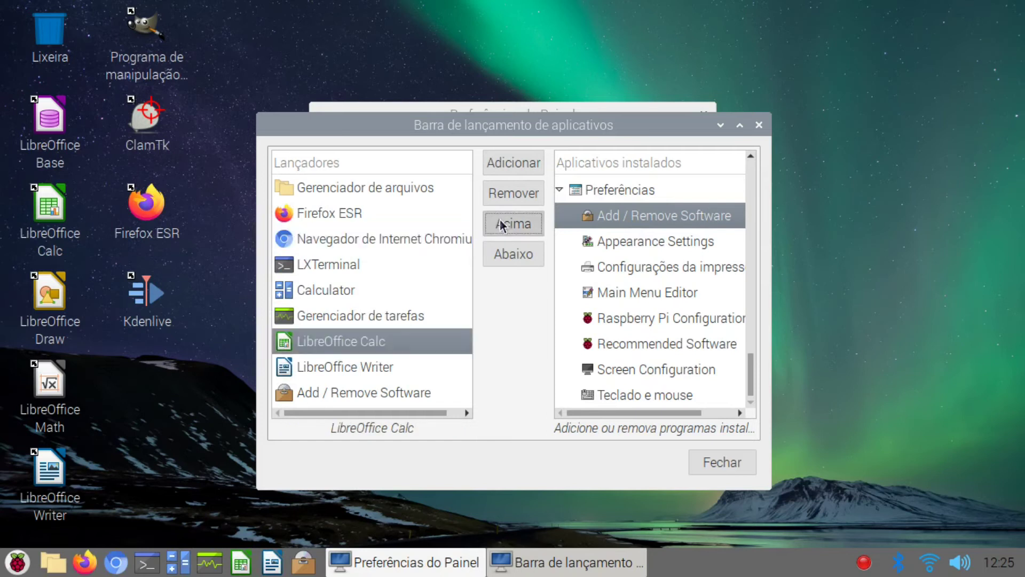
{"action": "left_click", "coordinate": [502, 224]}
{"action": "left_click", "coordinate": [502, 225]}
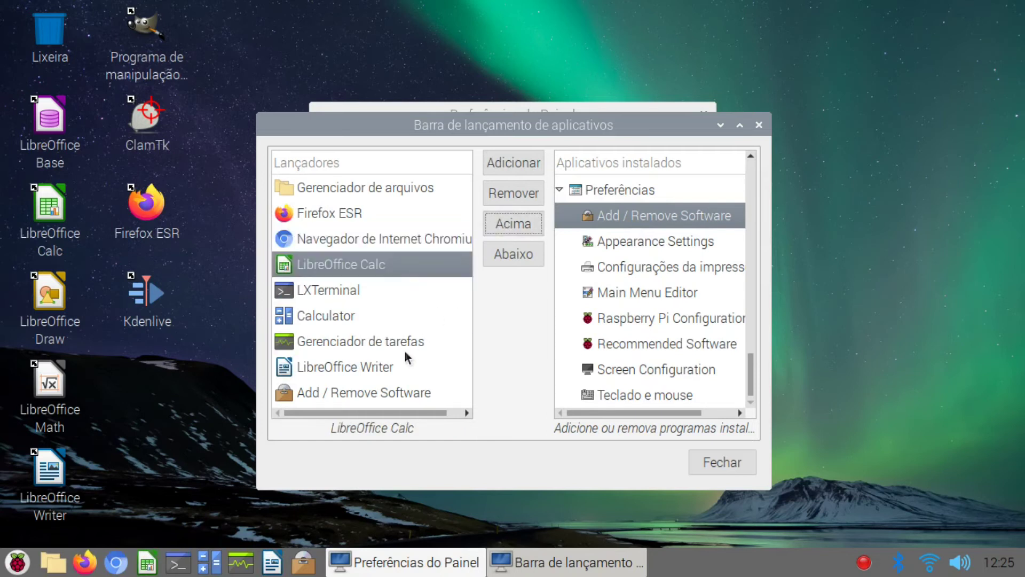
{"action": "left_click", "coordinate": [395, 367]}
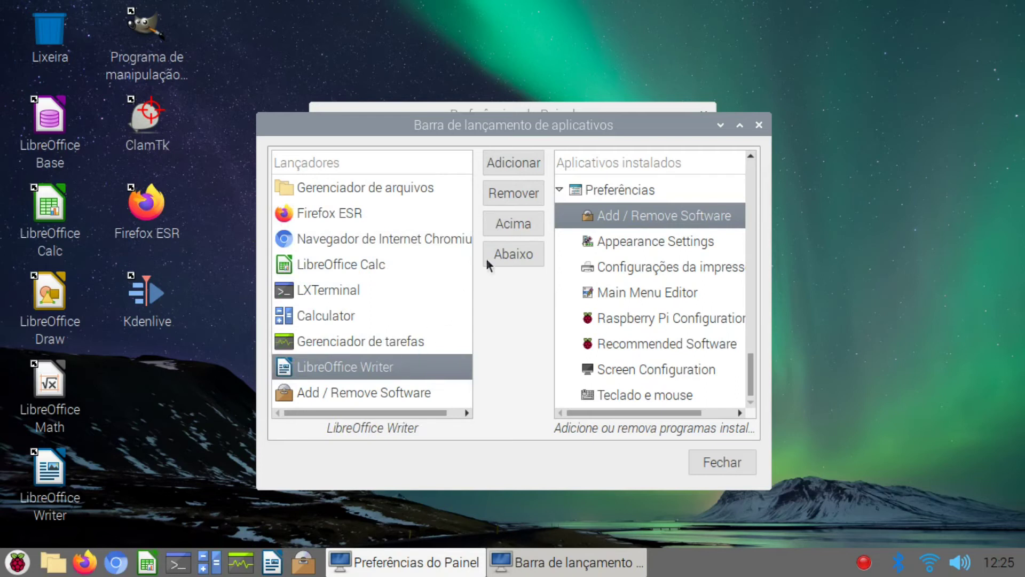
{"action": "left_click", "coordinate": [510, 224]}
{"action": "left_click", "coordinate": [510, 225]}
{"action": "left_click", "coordinate": [510, 224]}
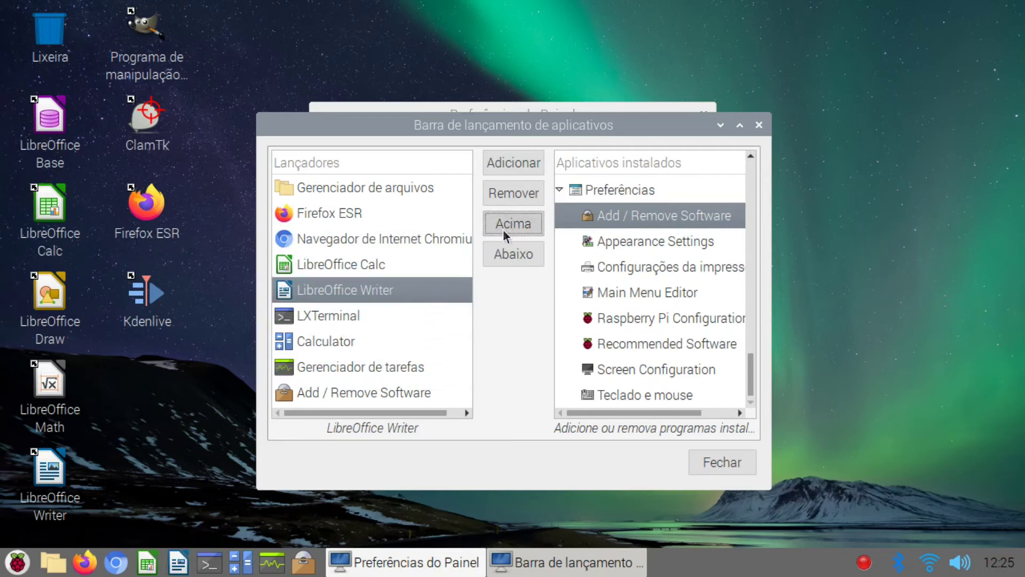
{"action": "left_click", "coordinate": [401, 343]}
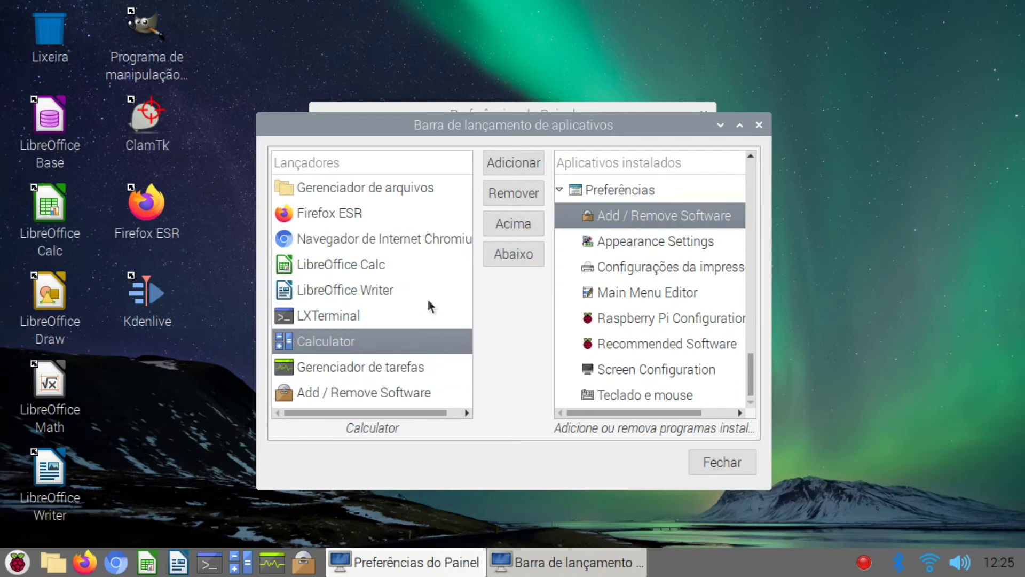
{"action": "left_click", "coordinate": [512, 227]}
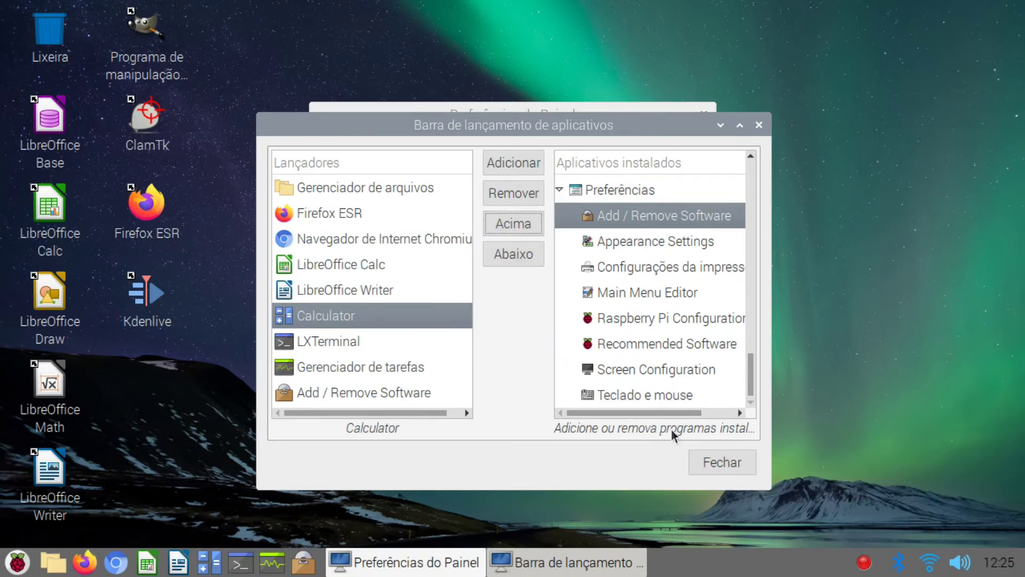
Step: Close the launch bar settings and add the CPU Temperature Monitor plug-in to the panel
{"action": "left_click", "coordinate": [716, 460]}
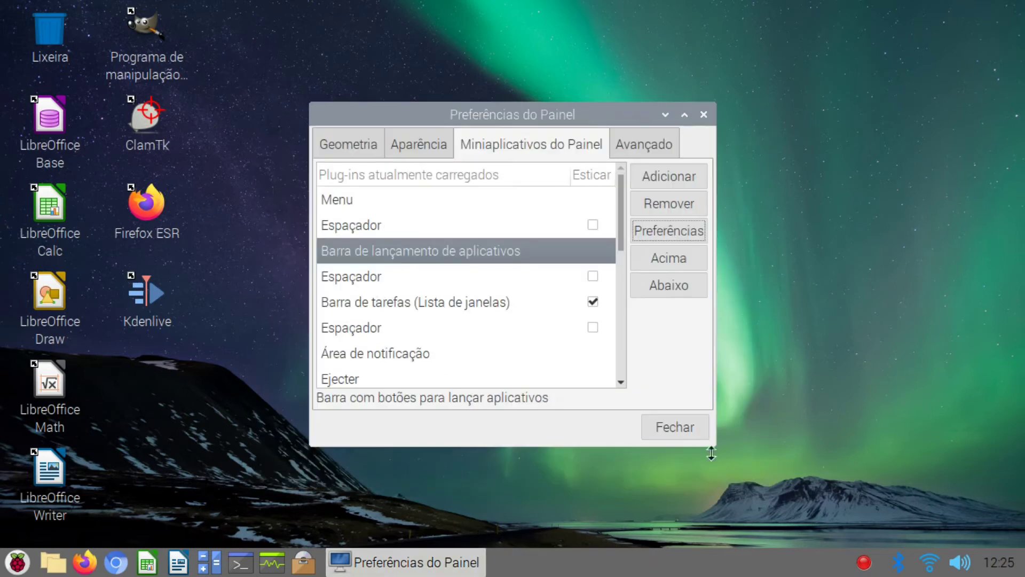
{"action": "left_click", "coordinate": [646, 177]}
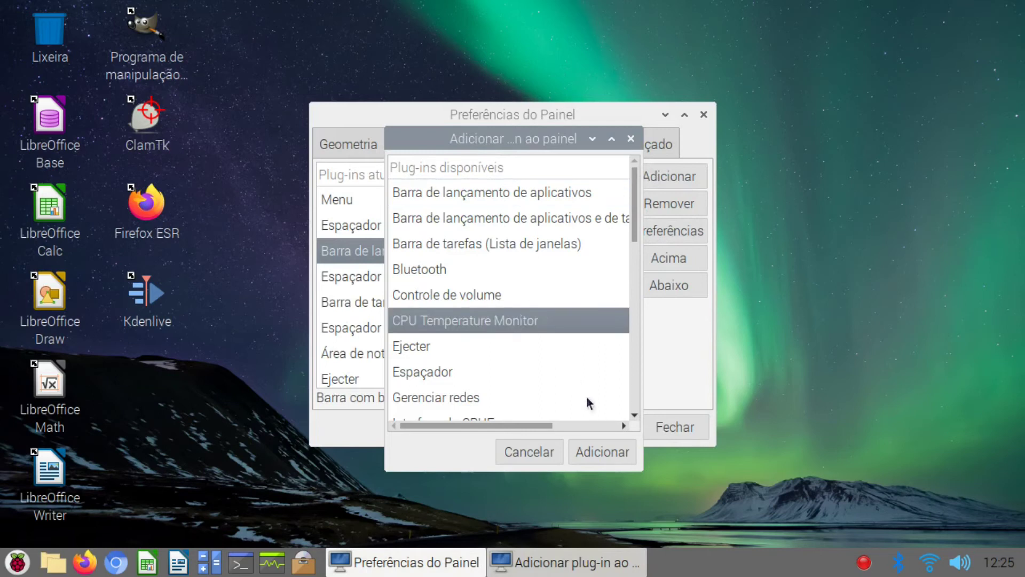
{"action": "left_click", "coordinate": [603, 451]}
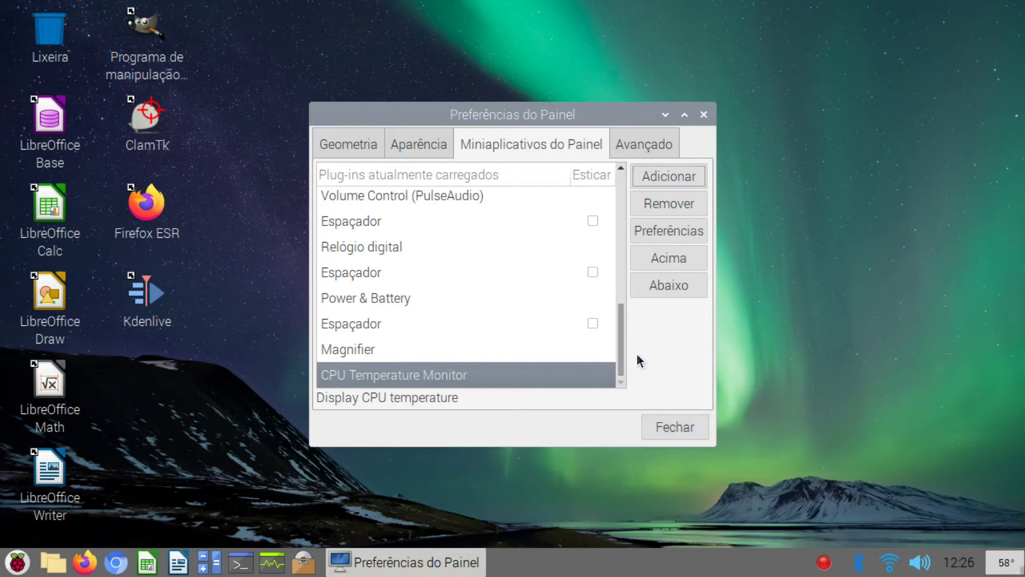
{"action": "scroll", "coordinate": [619, 322], "scroll_direction": "up", "scroll_amount": 8}
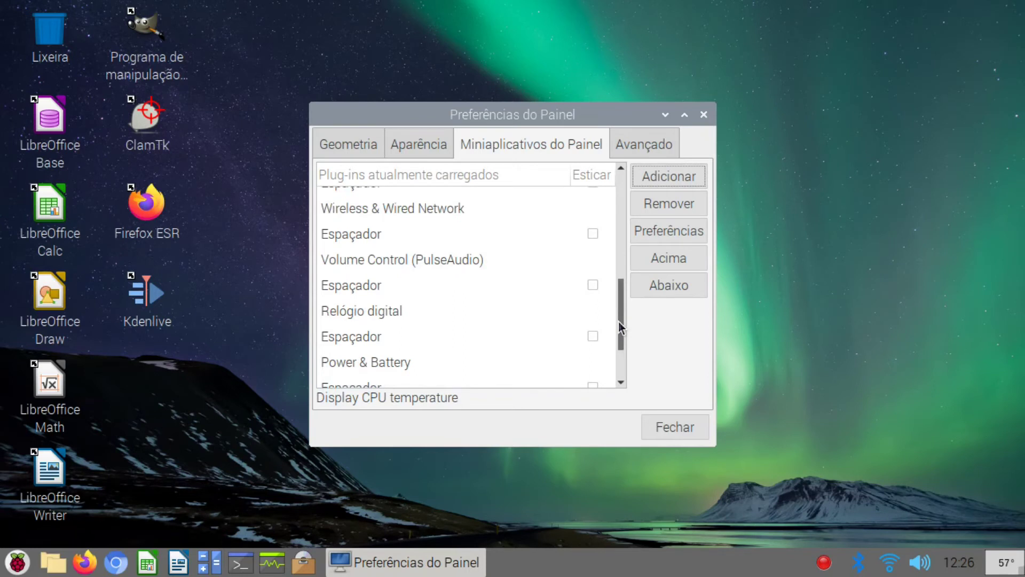
{"action": "scroll", "coordinate": [618, 322], "scroll_direction": "up", "scroll_amount": 3}
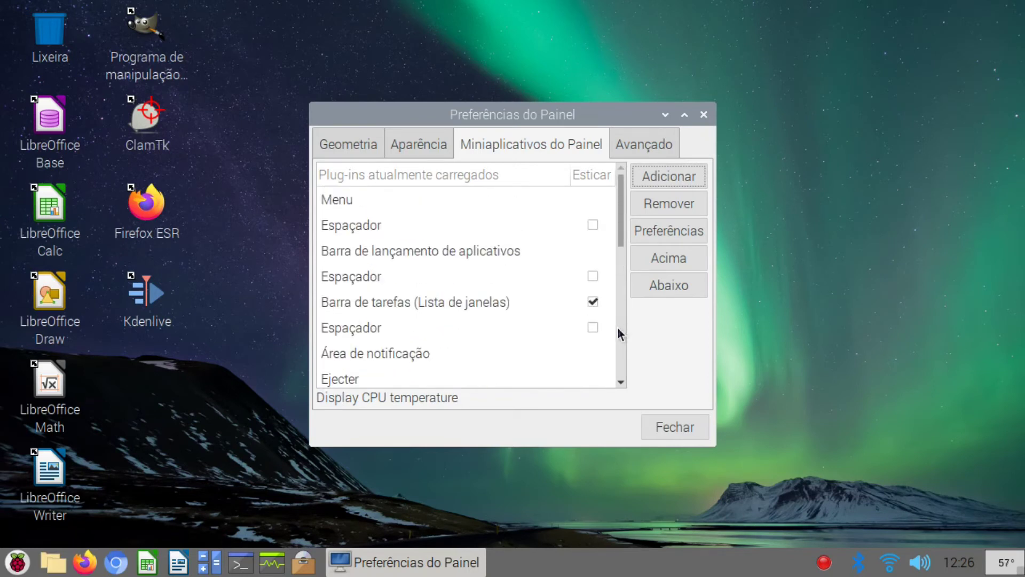
Step: Move the file manager launcher to just after Calculator, then close both settings dialogs
{"action": "left_click", "coordinate": [551, 251]}
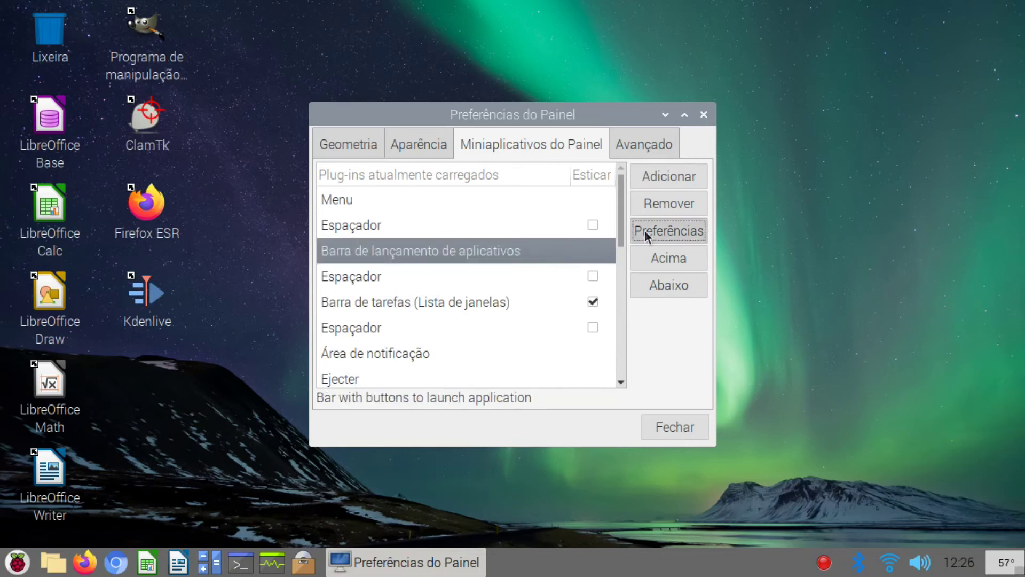
{"action": "left_click", "coordinate": [645, 231]}
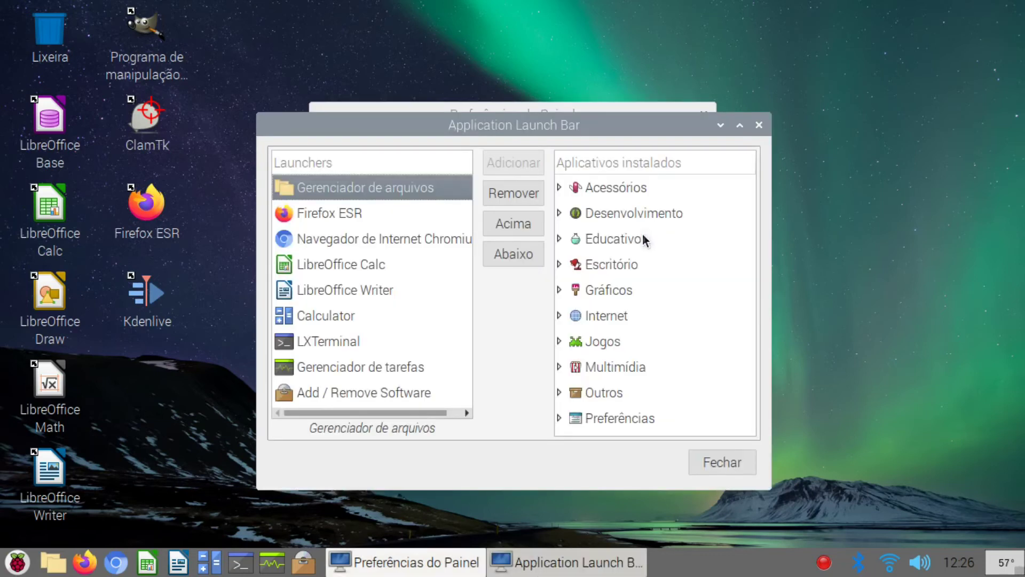
{"action": "left_click", "coordinate": [517, 253]}
{"action": "left_click", "coordinate": [517, 253]}
{"action": "left_click", "coordinate": [517, 253]}
{"action": "left_click", "coordinate": [517, 253]}
{"action": "left_click", "coordinate": [518, 253]}
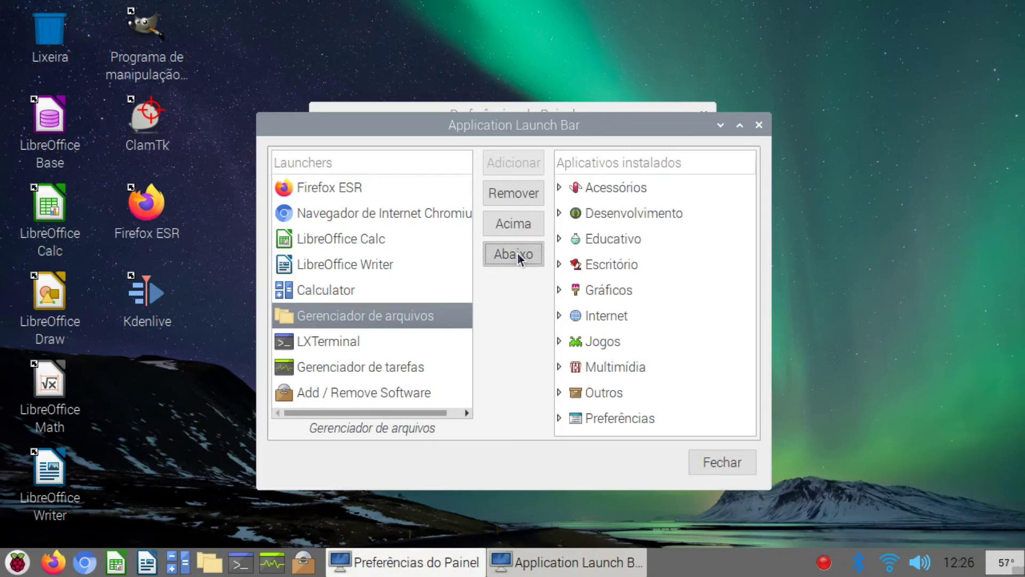
{"action": "left_click", "coordinate": [517, 253]}
{"action": "left_click", "coordinate": [517, 253]}
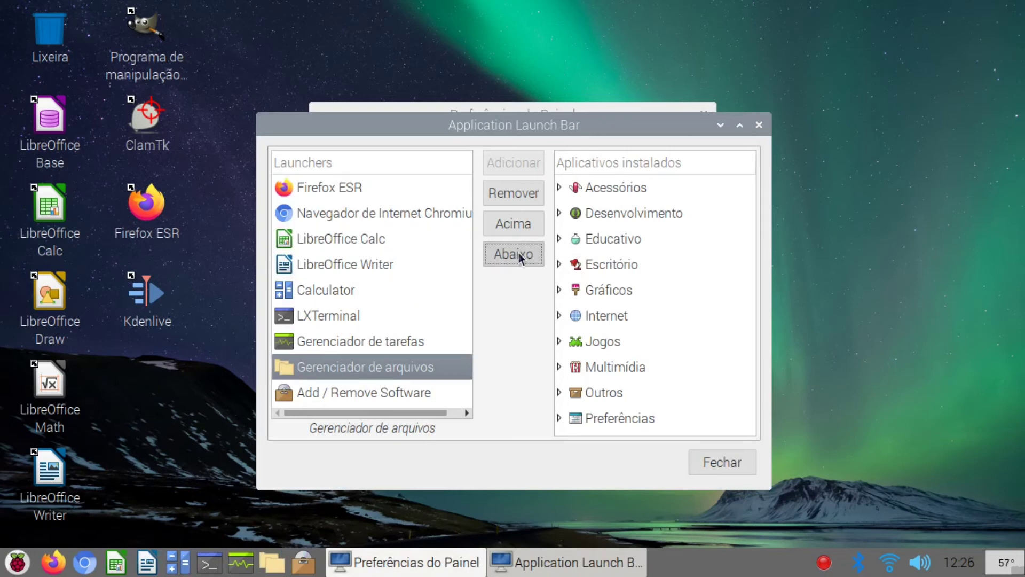
{"action": "left_click", "coordinate": [525, 220]}
{"action": "left_click", "coordinate": [526, 220]}
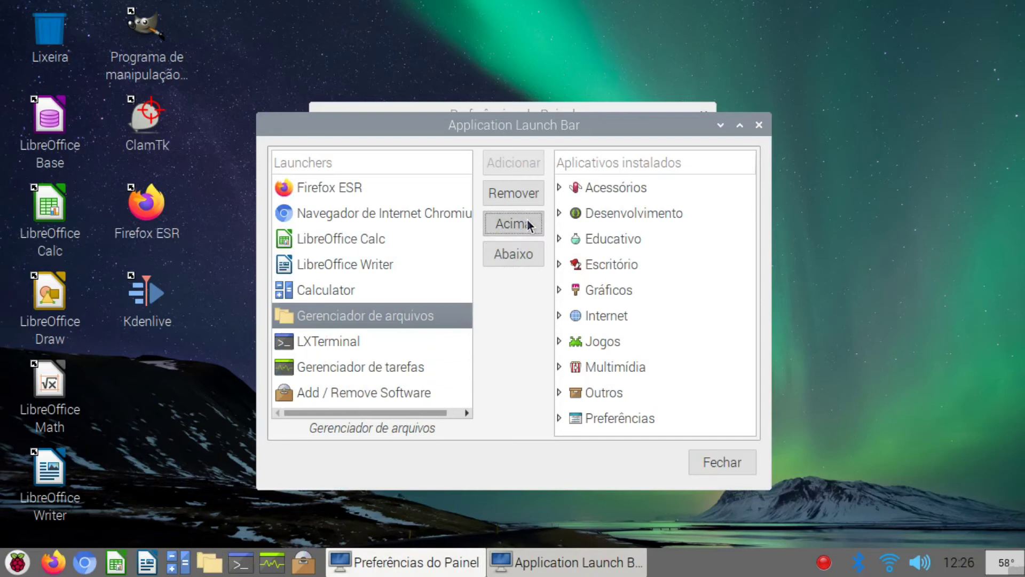
{"action": "left_click", "coordinate": [723, 460]}
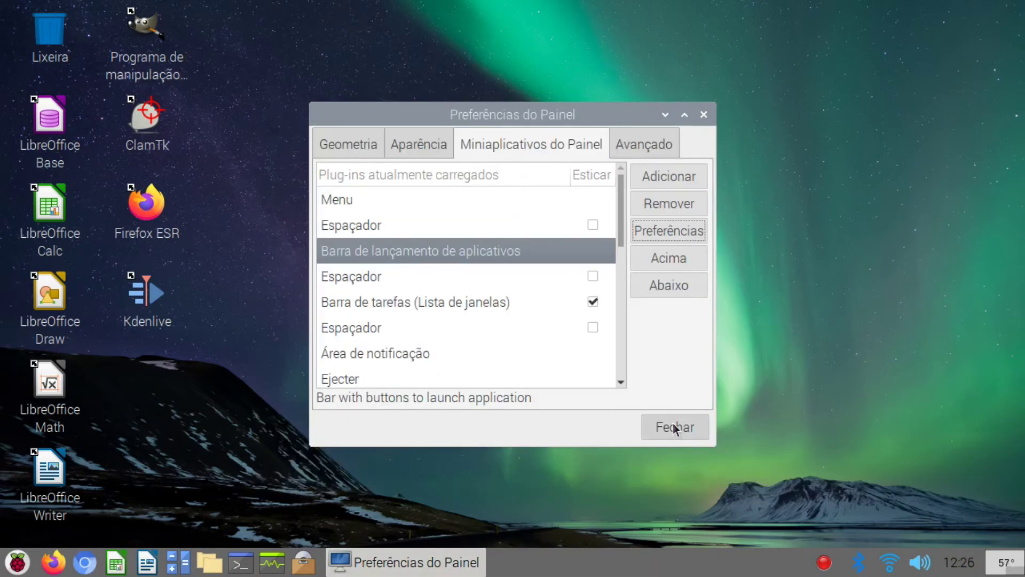
{"action": "left_click", "coordinate": [671, 426]}
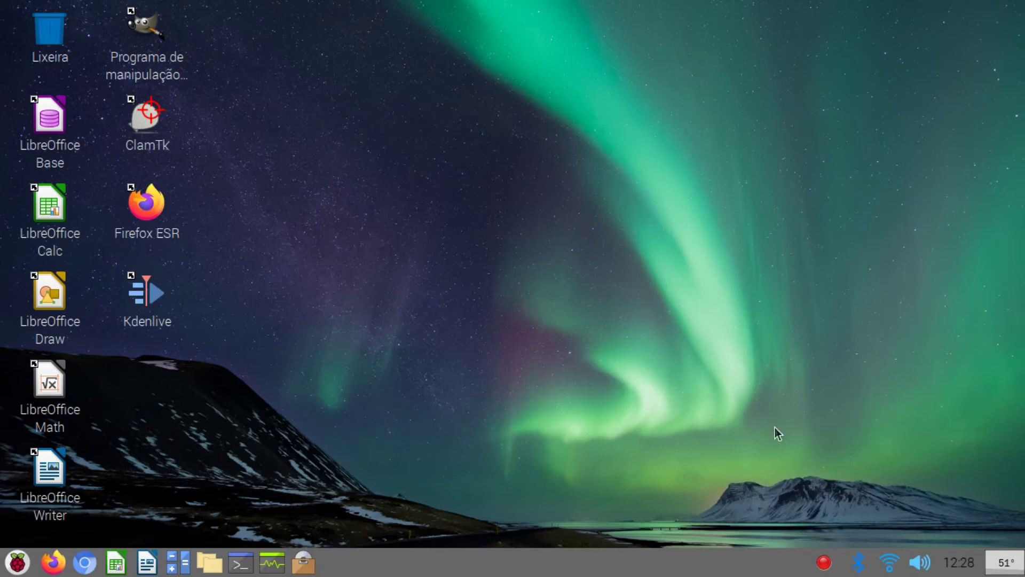
Step: Open a terminal and run sudo apt install git, highlighting the 'already the newest version' line
{"action": "left_click", "coordinate": [240, 561]}
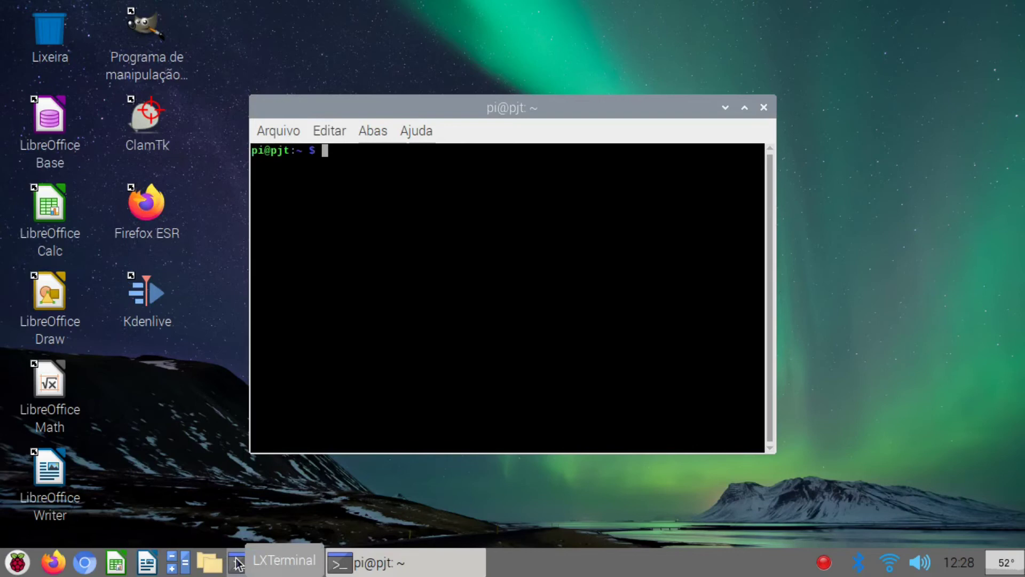
{"action": "type", "text": "sudo apt insta"}
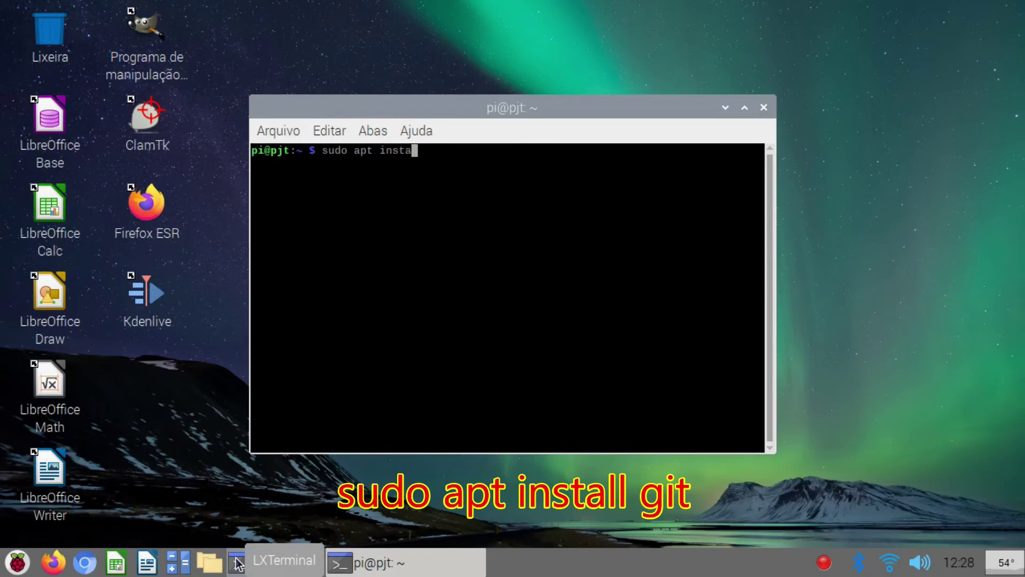
{"action": "type", "text": "ll git"}
{"action": "key", "text": "Return"}
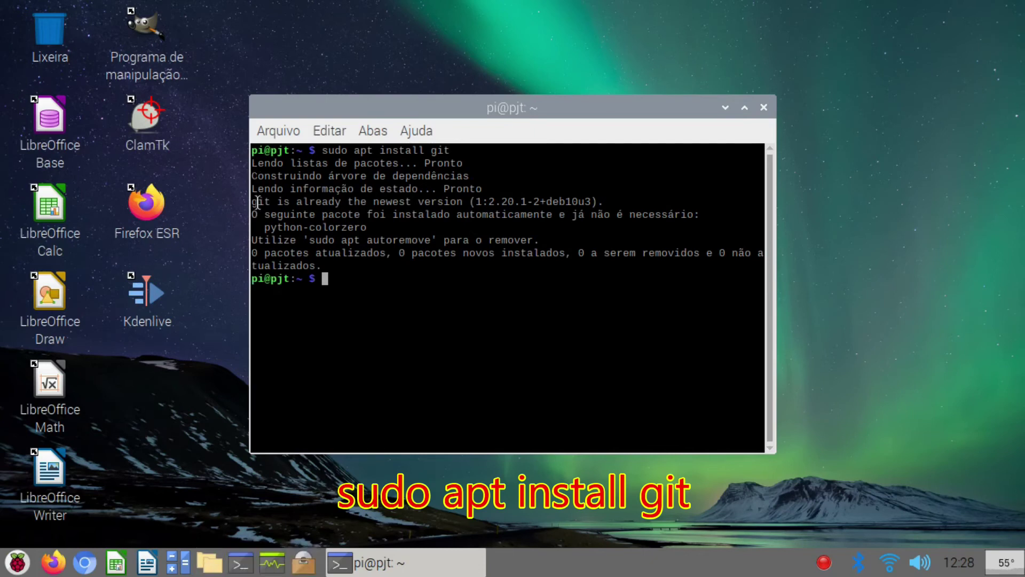
{"action": "left_click_drag", "start_coordinate": [253, 201], "coordinate": [605, 197]}
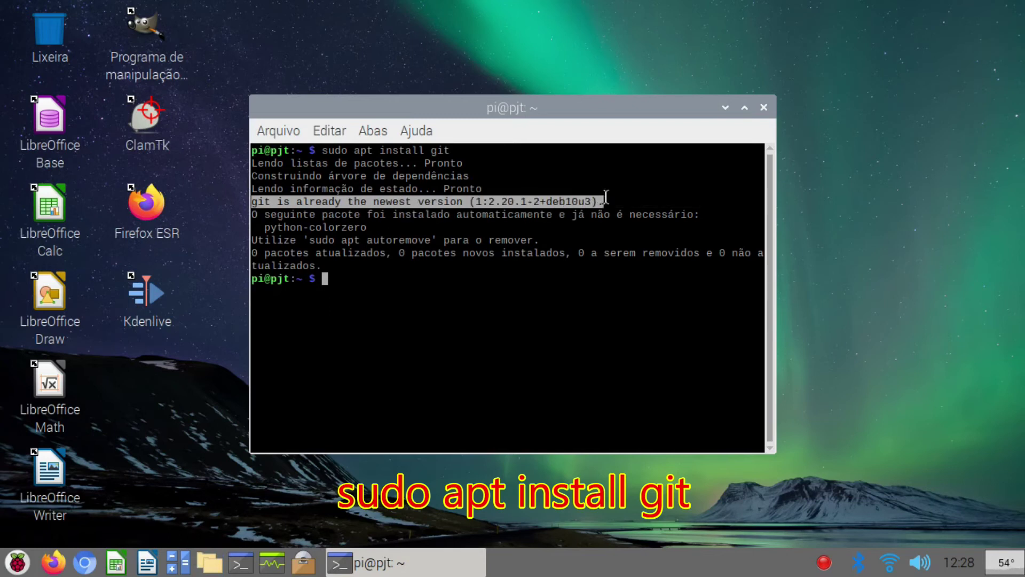
{"action": "left_click", "coordinate": [606, 196]}
{"action": "type", "text": "git c"}
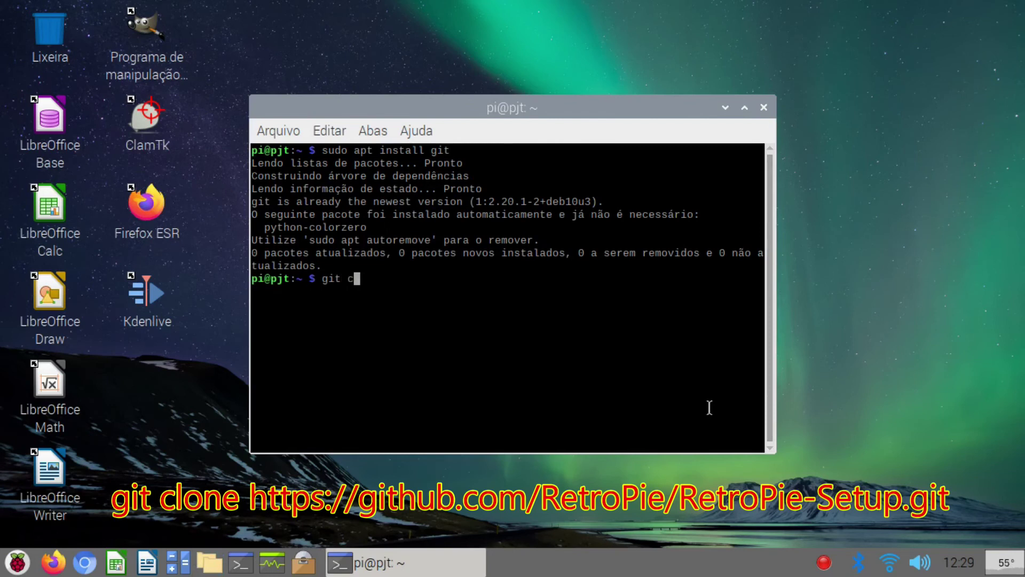
{"action": "type", "text": "lone https://gi"}
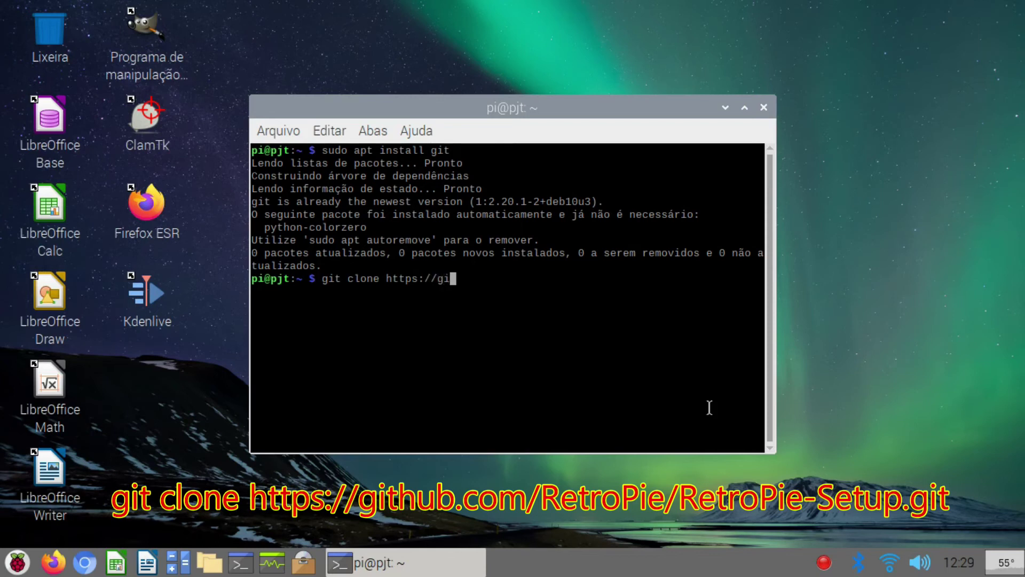
{"action": "type", "text": "thub.com/RetroPie/RetroPie-Setup.git"}
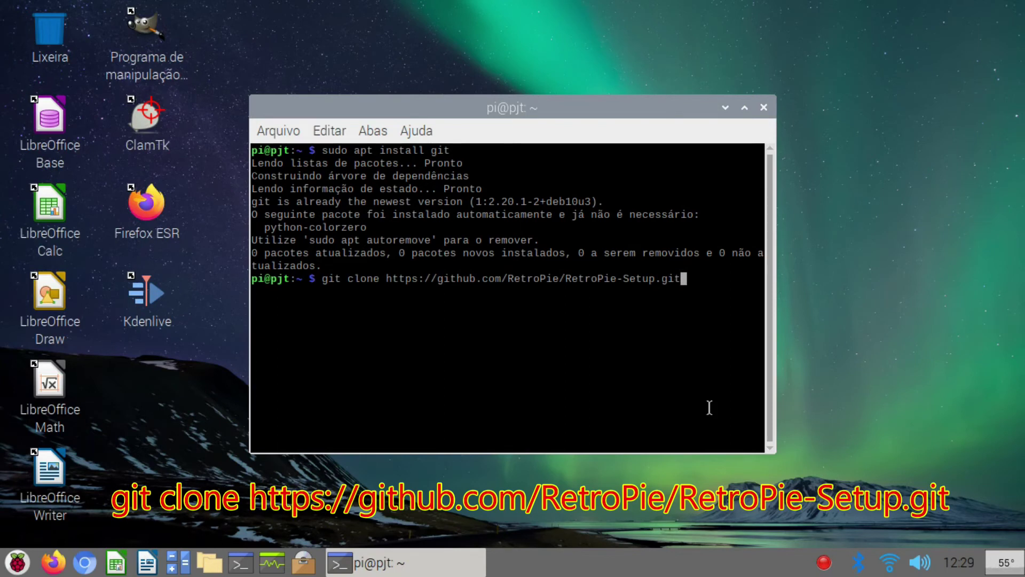
{"action": "key", "text": "Return"}
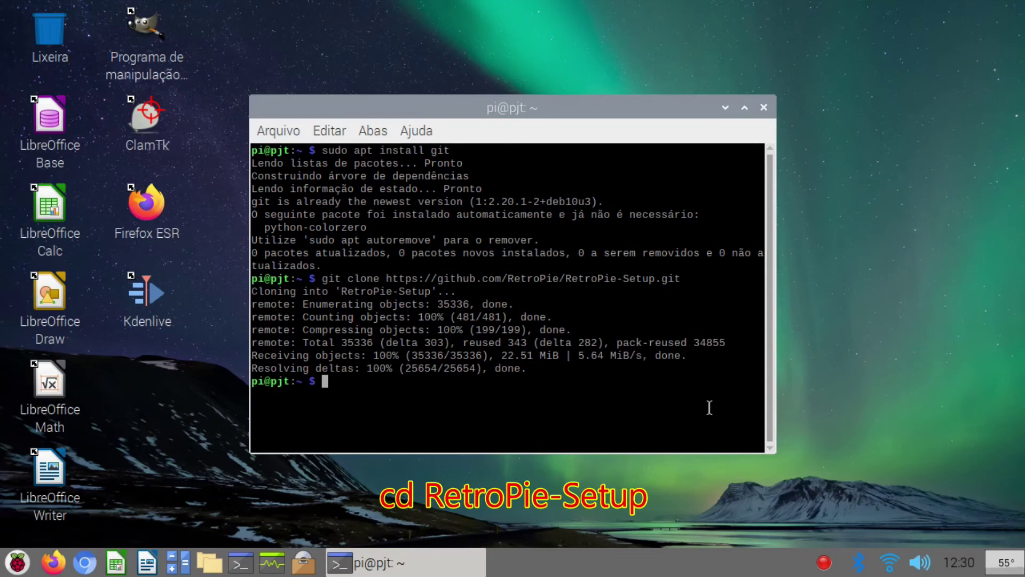
{"action": "type", "text": "cd "}
{"action": "type", "text": "Ter"}
{"action": "type", "text": "o"}
{"action": "key", "text": "BackSpace"}
{"action": "key", "text": "BackSpace"}
{"action": "key", "text": "BackSpace"}
{"action": "key", "text": "BackSpace"}
{"action": "type", "text": "RetroPie-Setup"}
{"action": "key", "text": "Return"}
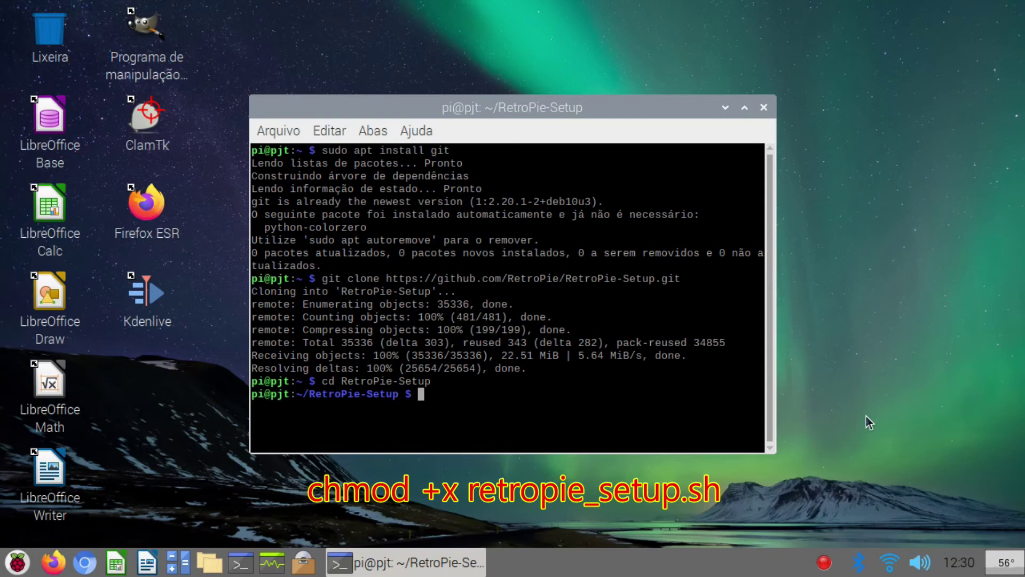
{"action": "type", "text": "chmod +x retropie_setup.sh"}
{"action": "key", "text": "Return"}
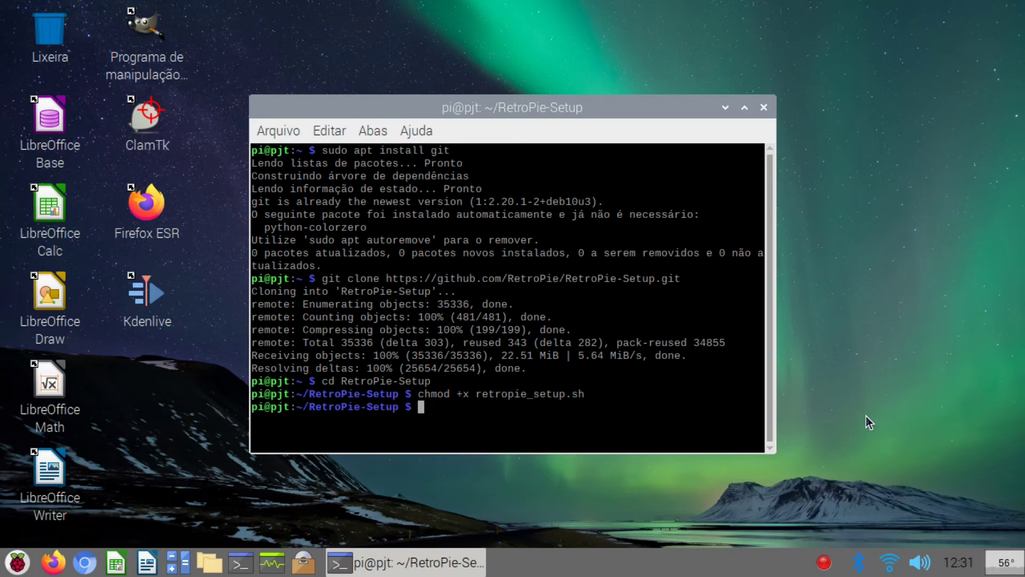
Step: Run sudo ./retropie_setup.sh to bring up the RetroPie-Setup Script main menu
{"action": "type", "text": "su"}
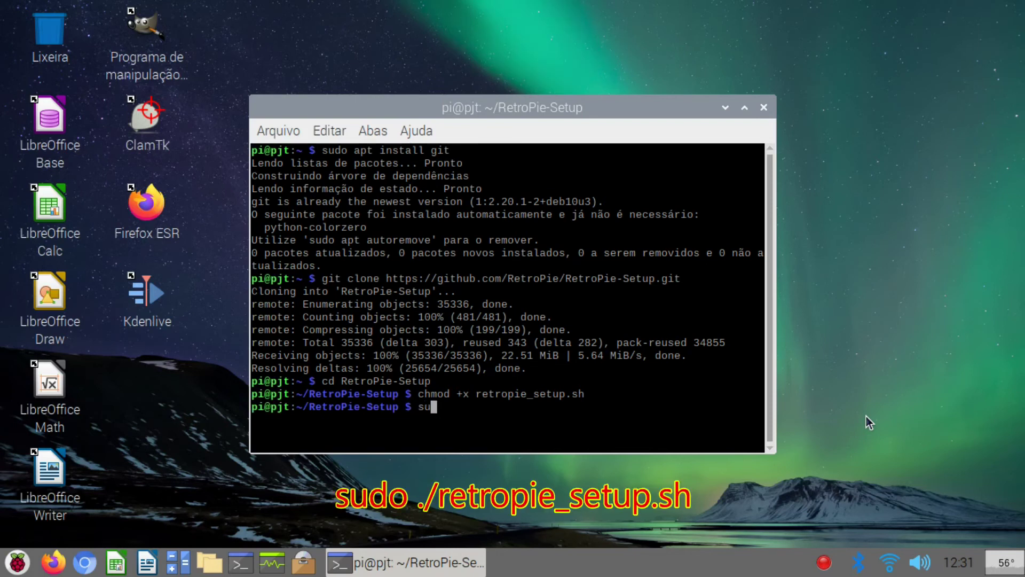
{"action": "type", "text": "do ./retropie_setup.sh"}
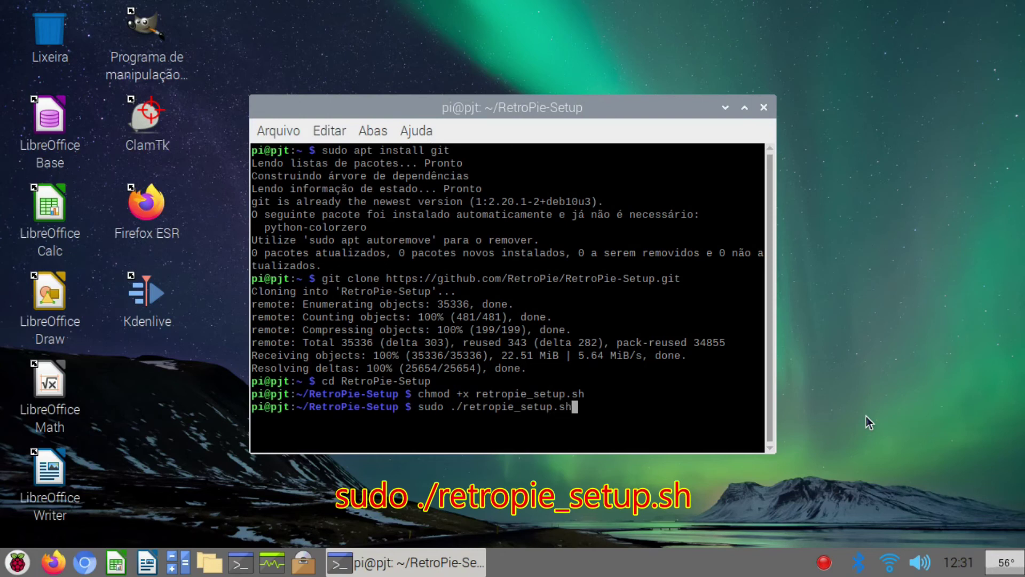
{"action": "key", "text": "Return"}
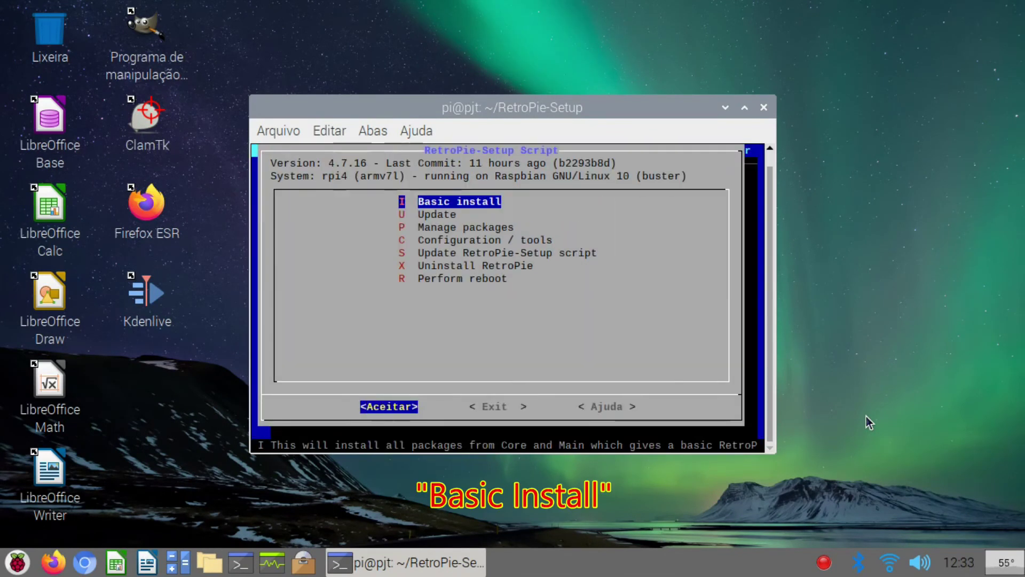
Step: Run RetroPie's Basic install, confirm it with Yes, then exit the setup script
{"action": "key", "text": "Return"}
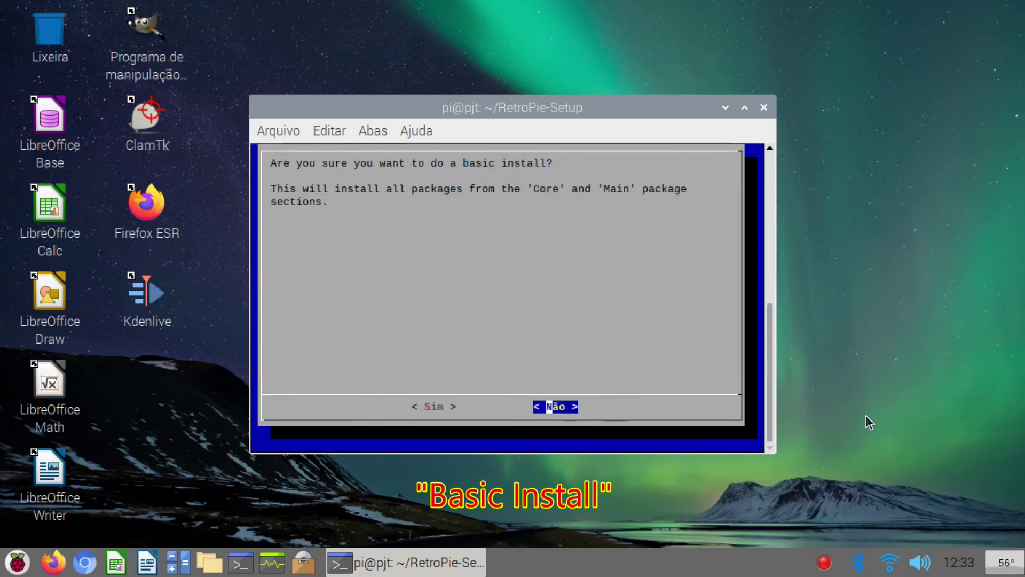
{"action": "key", "text": "Left"}
{"action": "key", "text": "Return"}
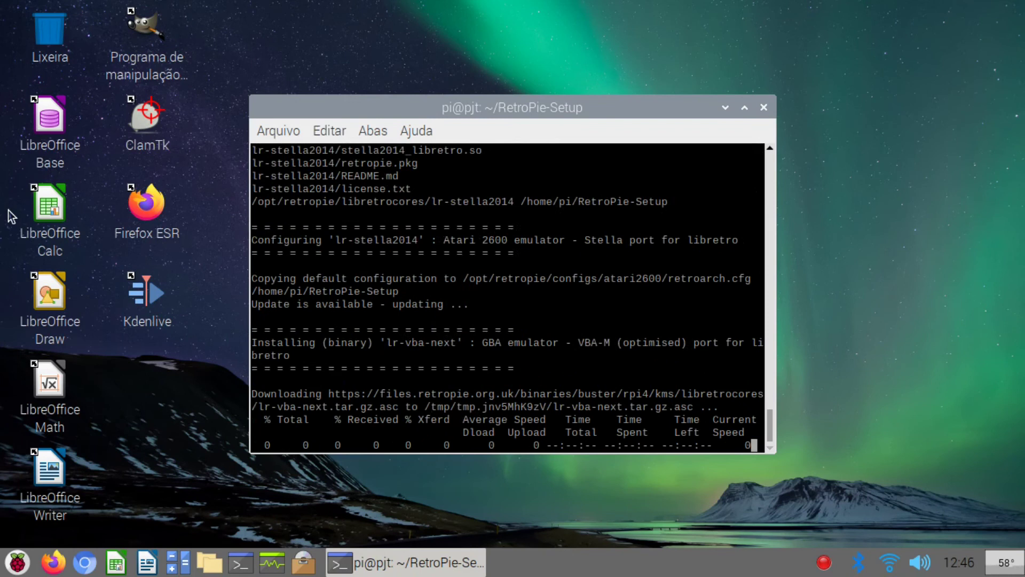
{"action": "key", "text": "Right"}
{"action": "key", "text": "Return"}
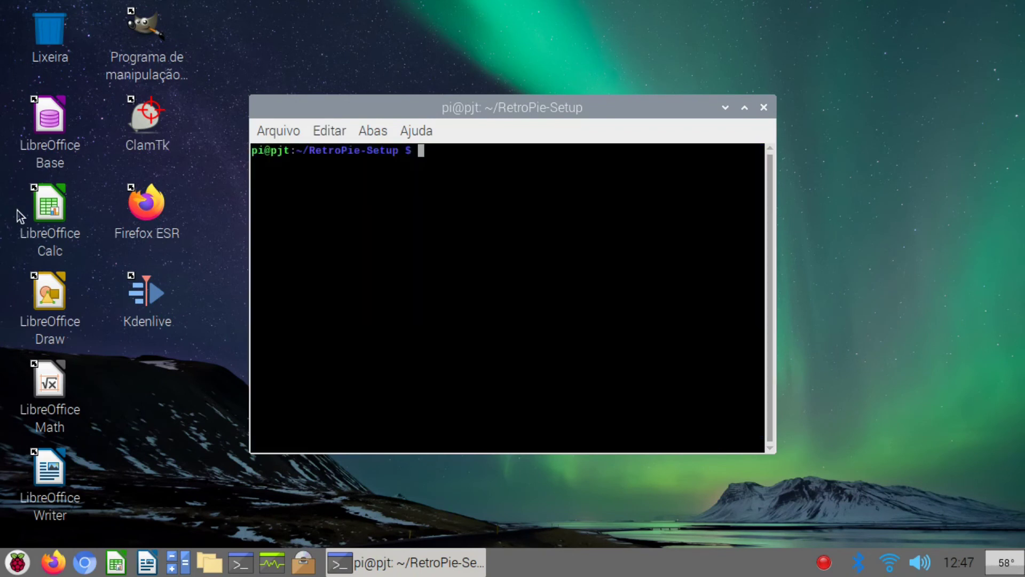
Step: Launch emulationstation, quit its welcome screen with F4, and type exit at the prompt
{"action": "type", "text": "emul"}
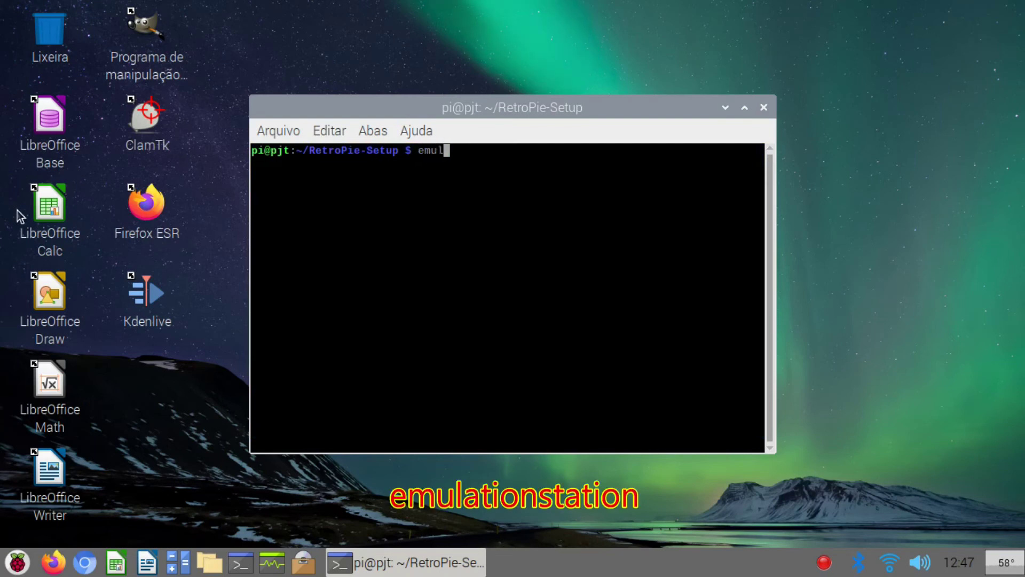
{"action": "type", "text": "ation"}
{"action": "type", "text": "s"}
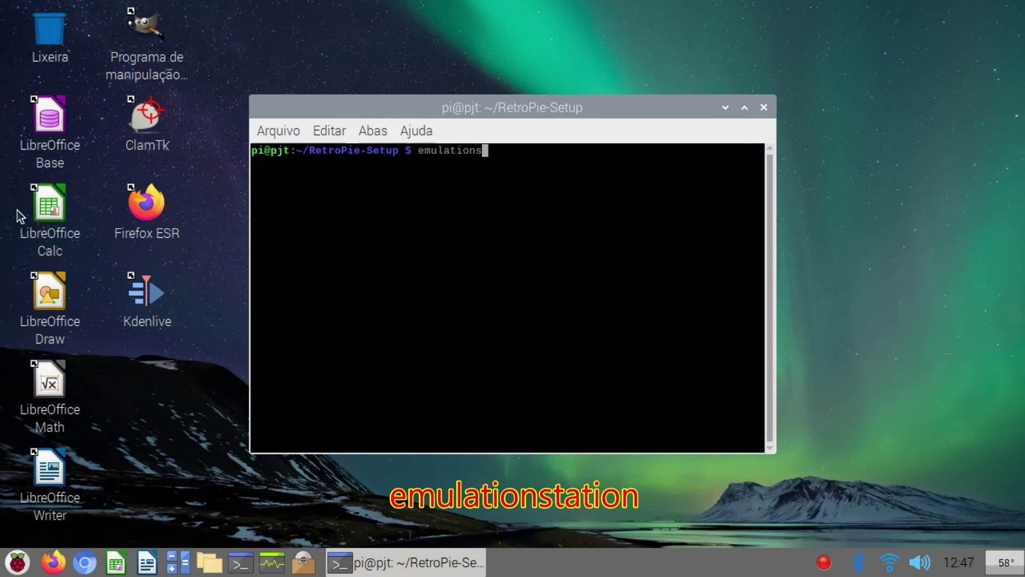
{"action": "type", "text": "tation"}
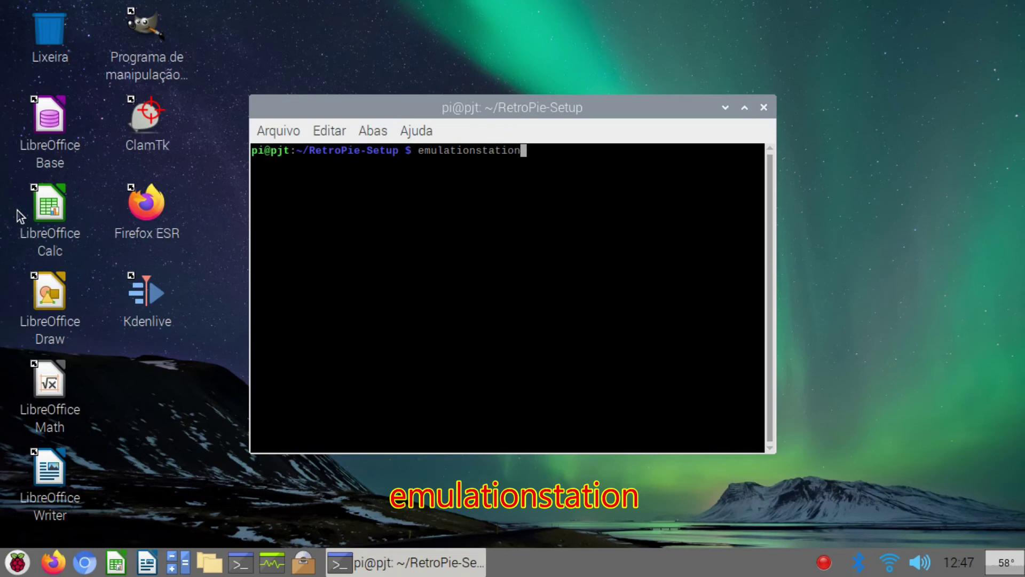
{"action": "key", "text": "Return"}
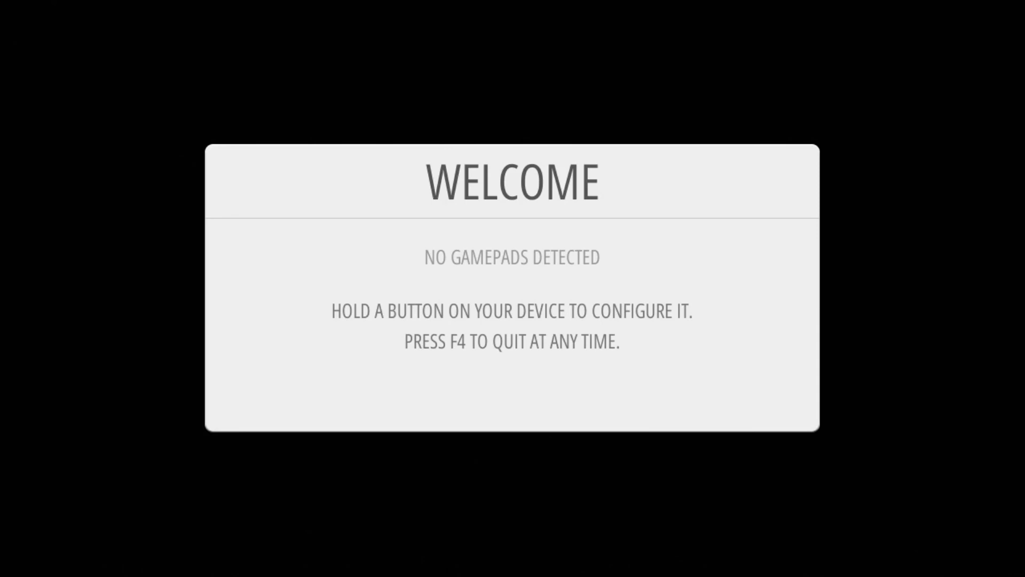
{"action": "key", "text": "F4"}
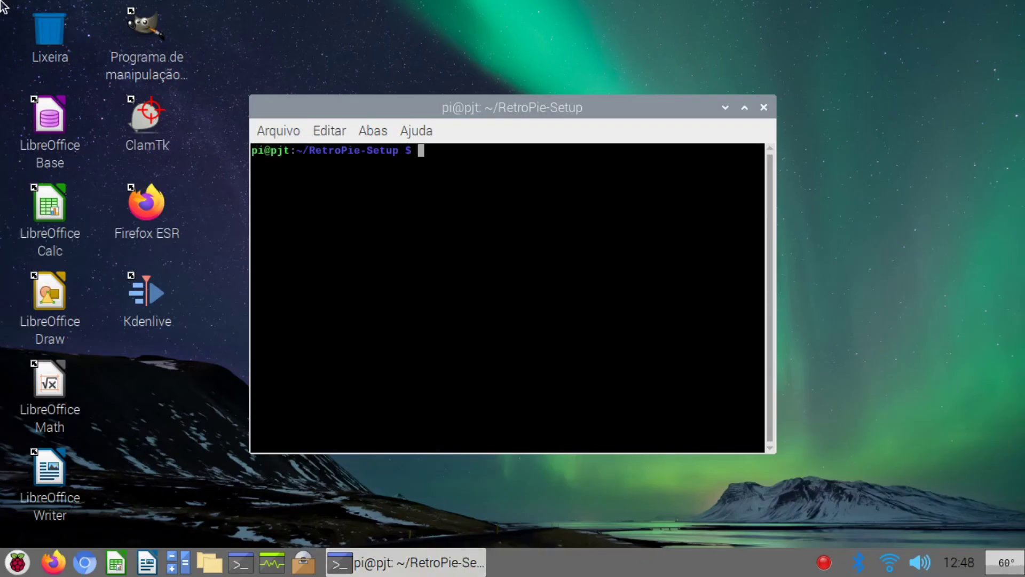
{"action": "type", "text": "exit"}
Step: Close the terminal and create an empty desktop file named RetroPie.sh
{"action": "key", "text": "Return"}
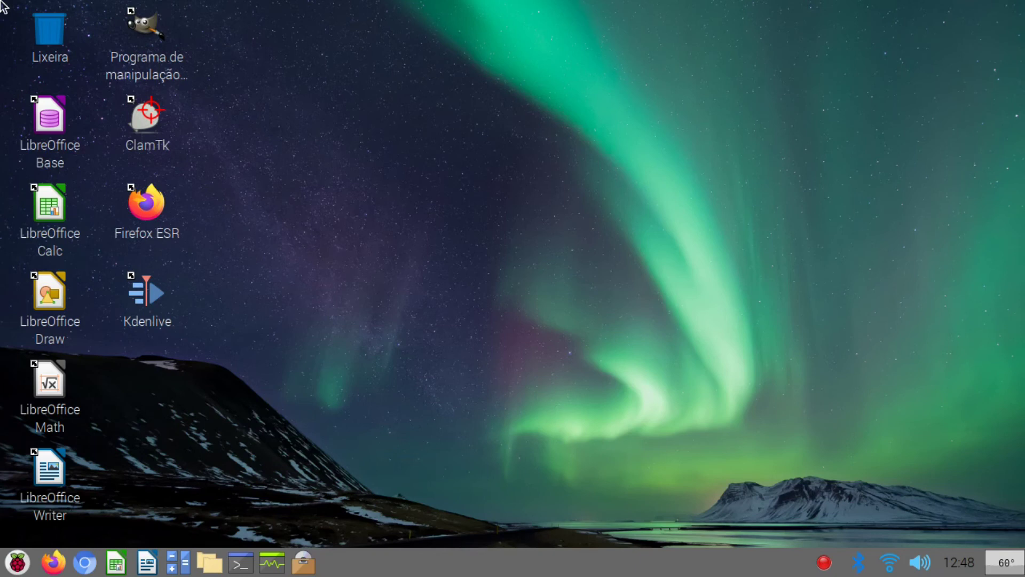
{"action": "right_click", "coordinate": [369, 343]}
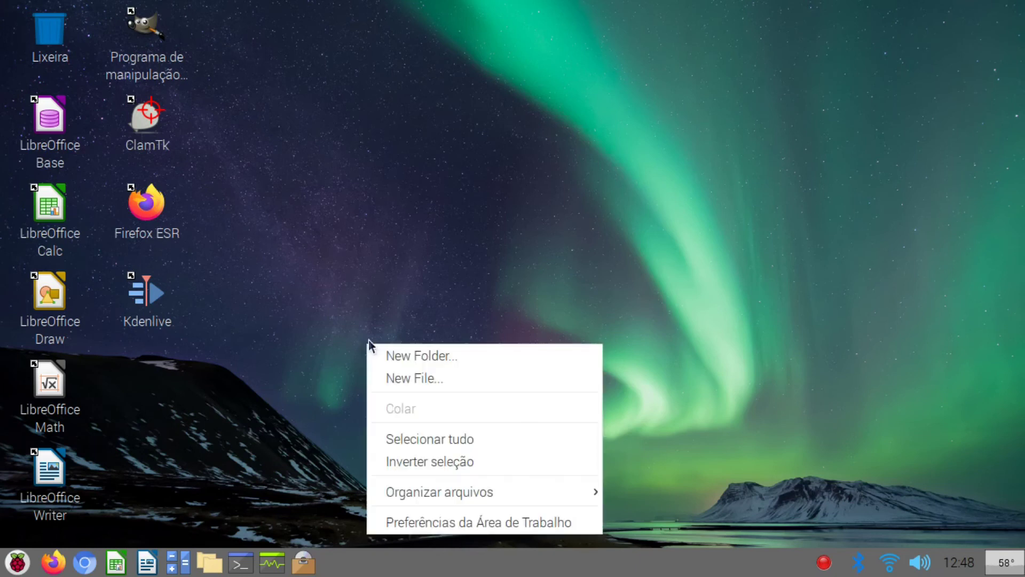
{"action": "left_click", "coordinate": [401, 378]}
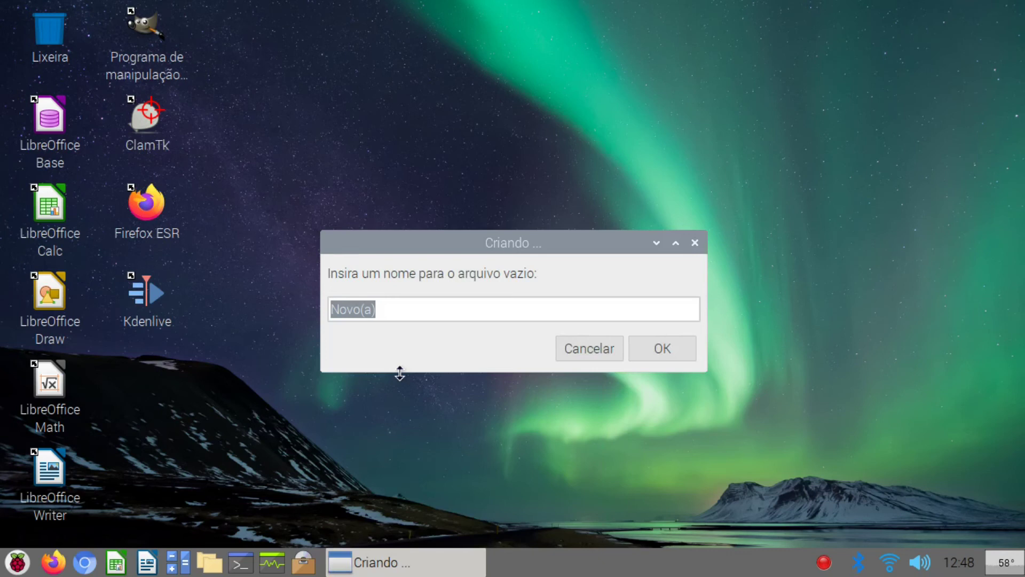
{"action": "type", "text": "Retr"}
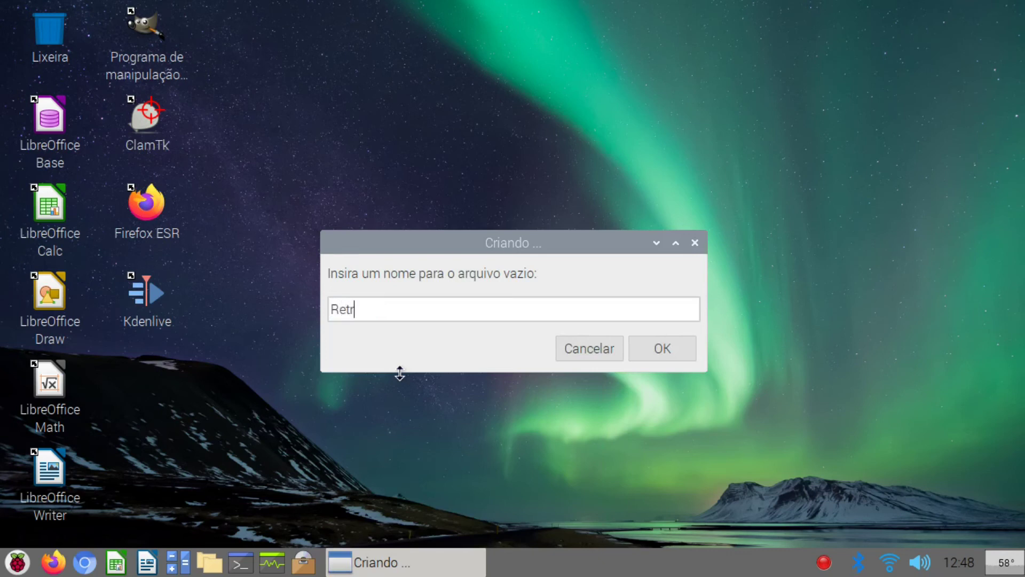
{"action": "type", "text": "oPie.sh"}
{"action": "key", "text": "Return"}
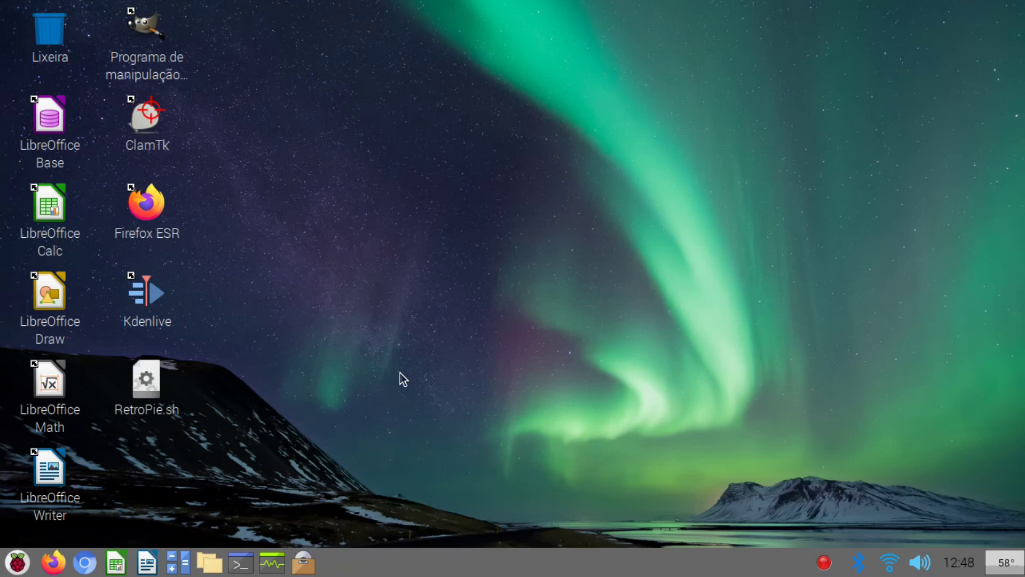
Step: Open RetroPie.sh in the text editor and write the line emulationstation
{"action": "right_click", "coordinate": [133, 385]}
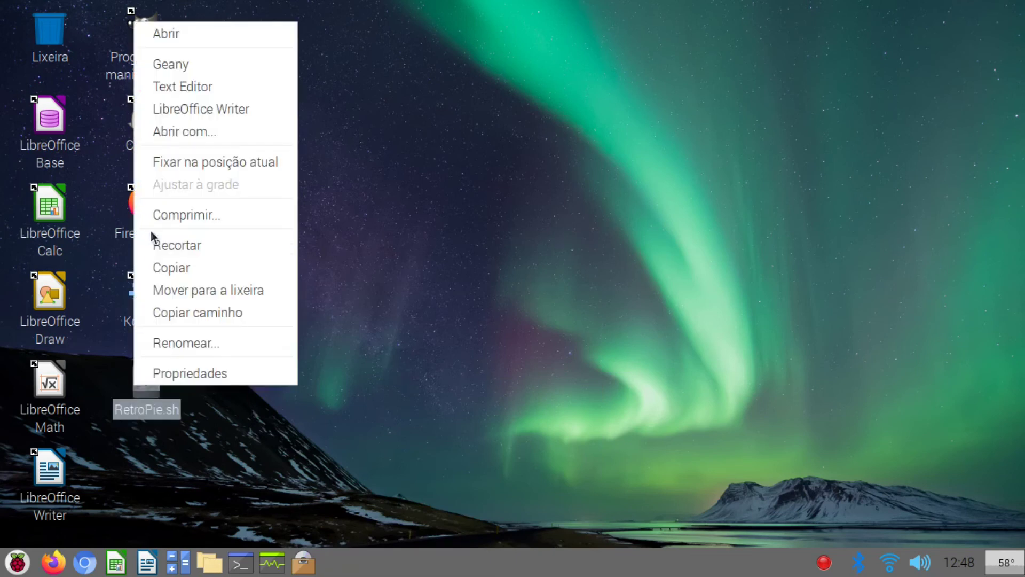
{"action": "left_click", "coordinate": [199, 87]}
{"action": "type", "text": "emulationstation"}
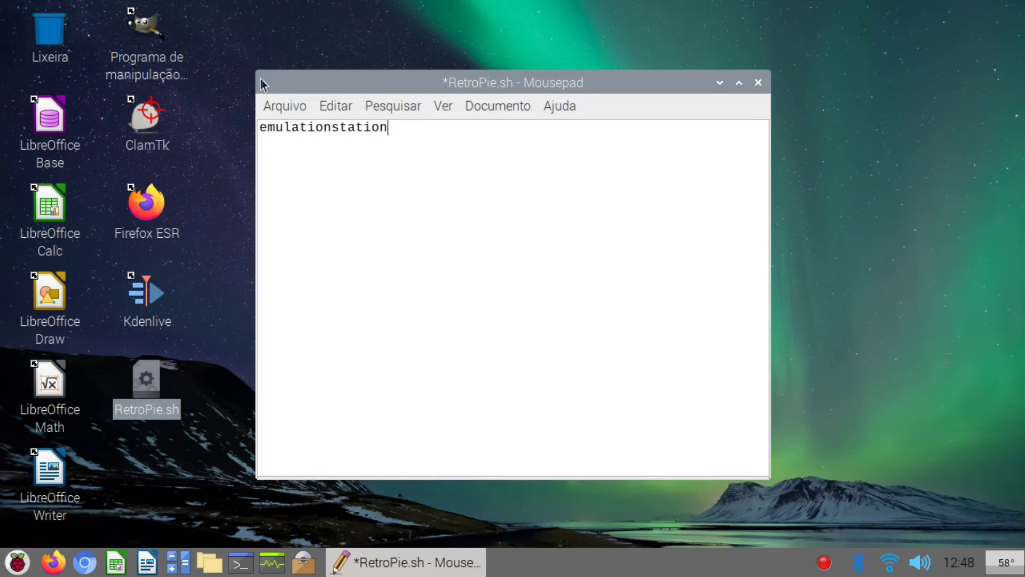
Step: Save RetroPie.sh and close the Mousepad window
{"action": "left_click", "coordinate": [289, 104]}
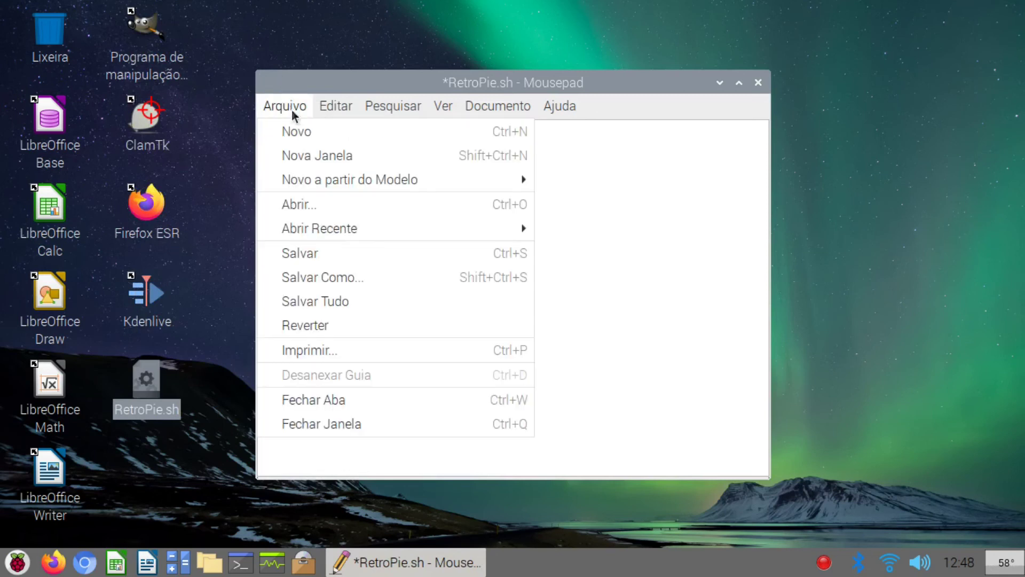
{"action": "left_click", "coordinate": [351, 262]}
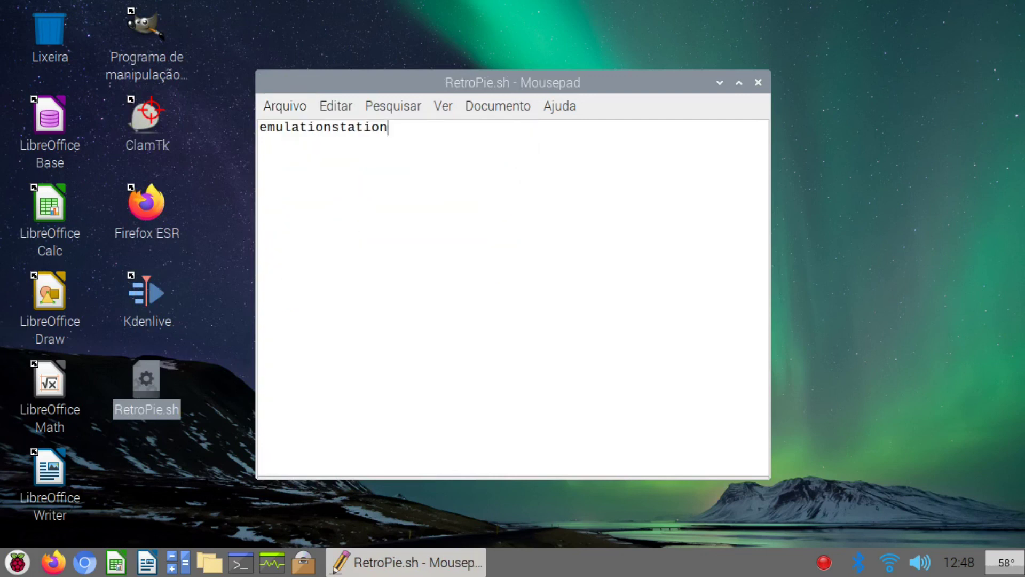
{"action": "left_click", "coordinate": [303, 110]}
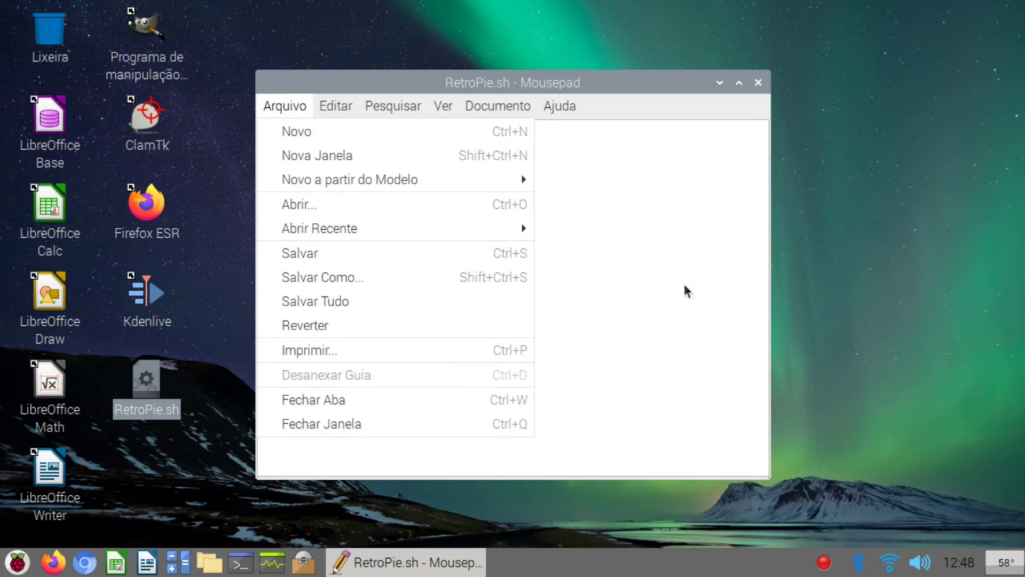
{"action": "left_click", "coordinate": [758, 85]}
{"action": "left_click", "coordinate": [758, 84]}
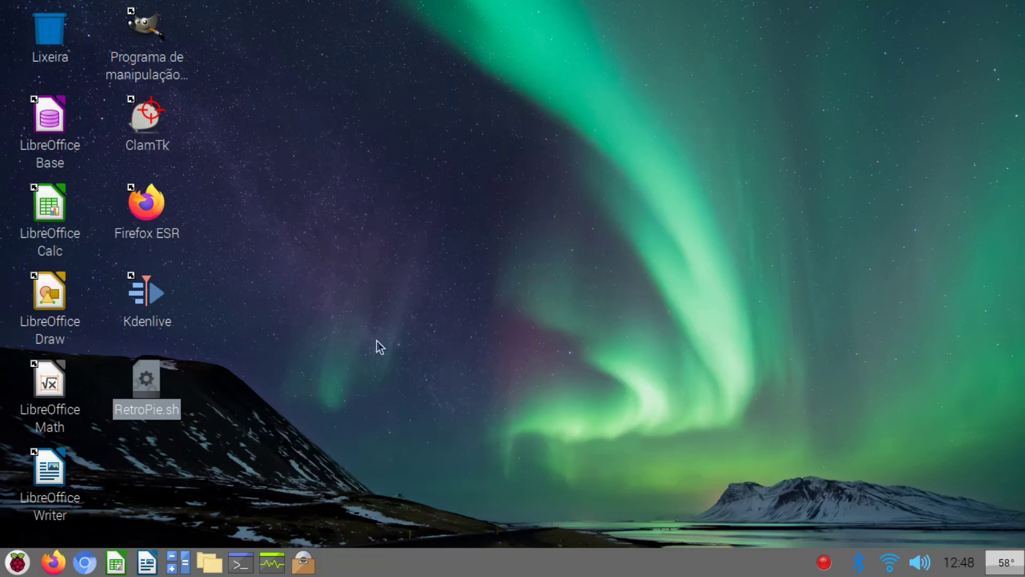
Step: In RetroPie.sh's Properties, keep Geany as opener and set Executar to Qualquer um
{"action": "right_click", "coordinate": [139, 389]}
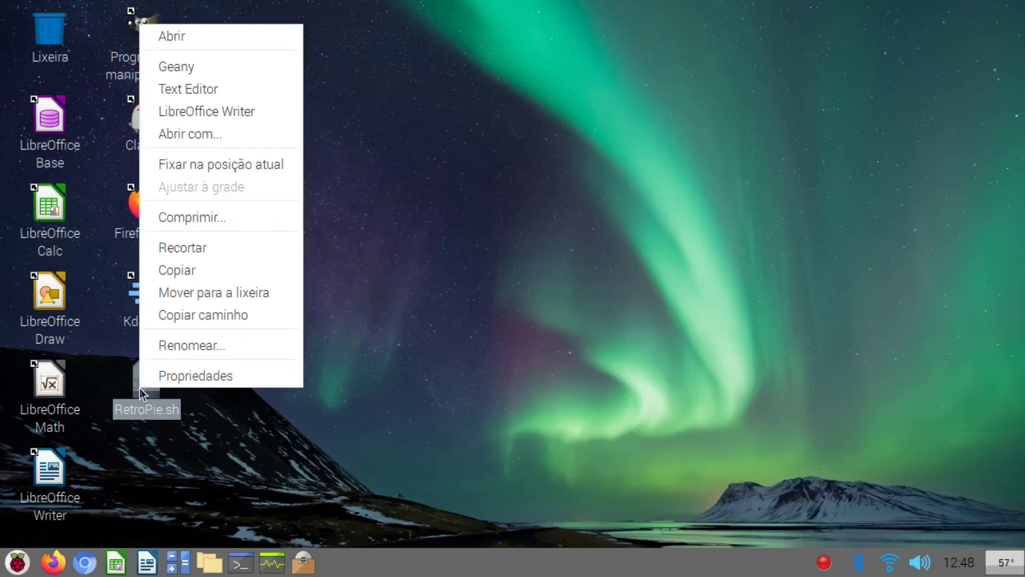
{"action": "left_click", "coordinate": [171, 377]}
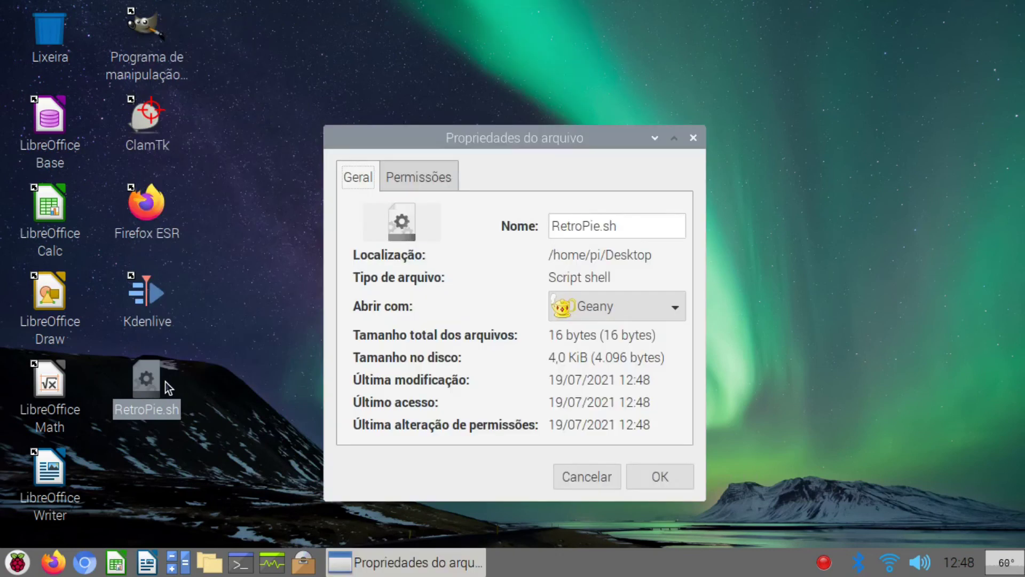
{"action": "left_click", "coordinate": [594, 309]}
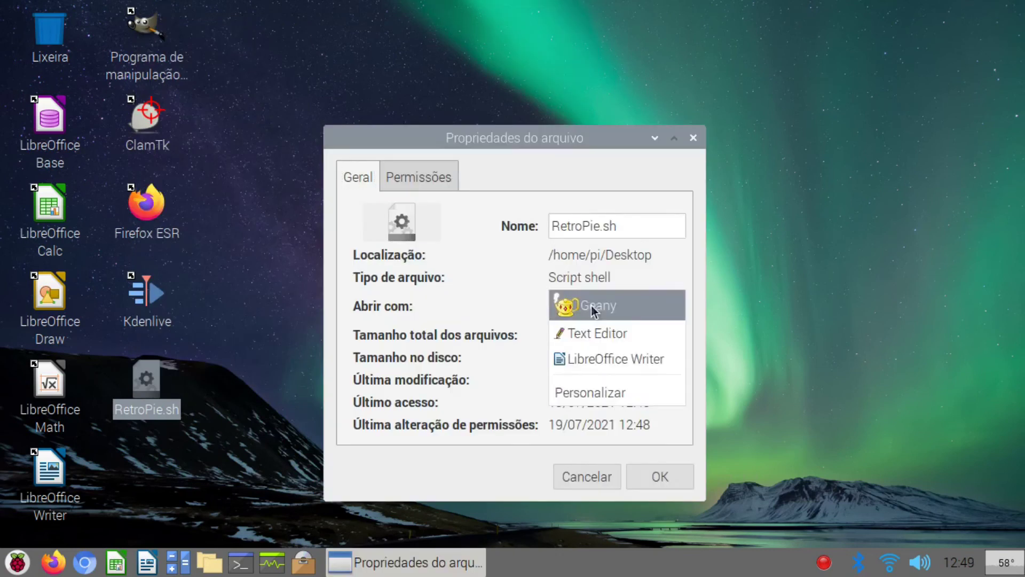
{"action": "left_click", "coordinate": [594, 308]}
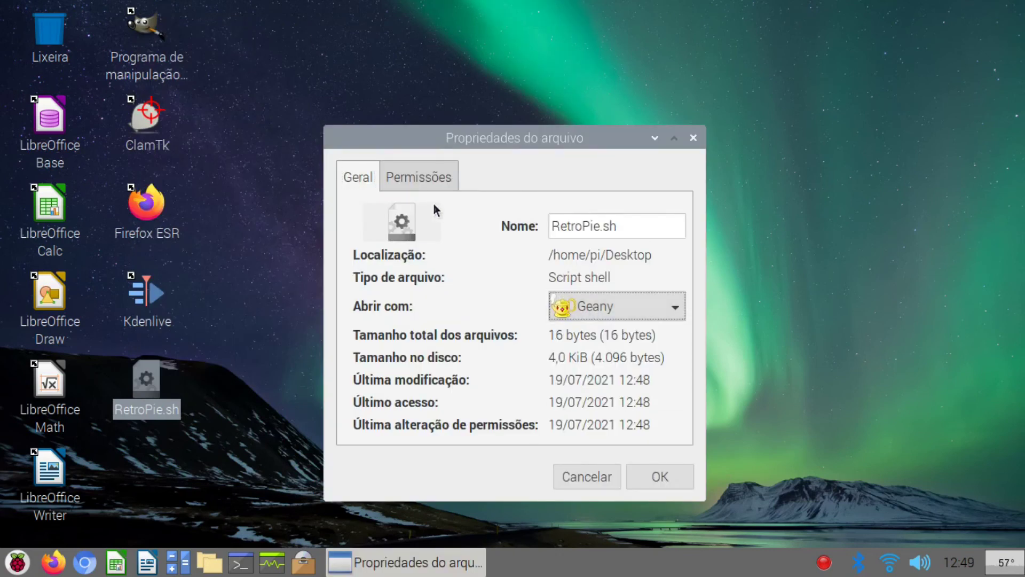
{"action": "left_click", "coordinate": [419, 173]}
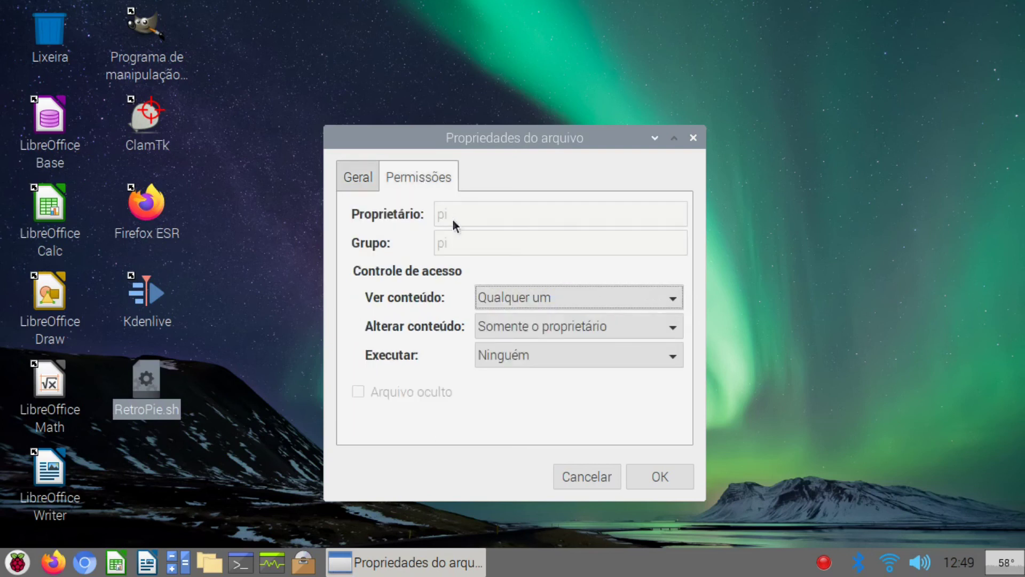
{"action": "left_click", "coordinate": [559, 360]}
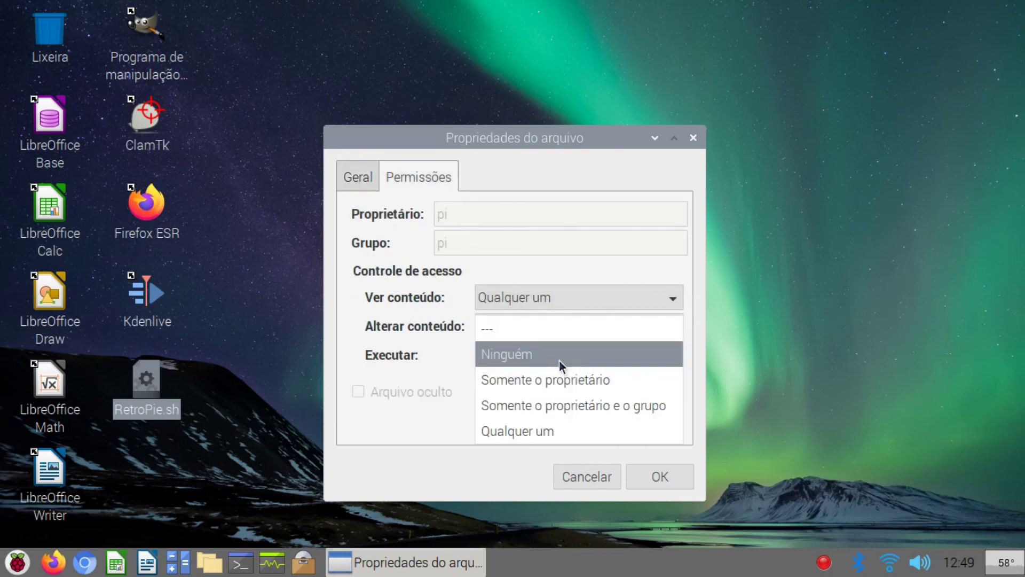
{"action": "left_click", "coordinate": [569, 431]}
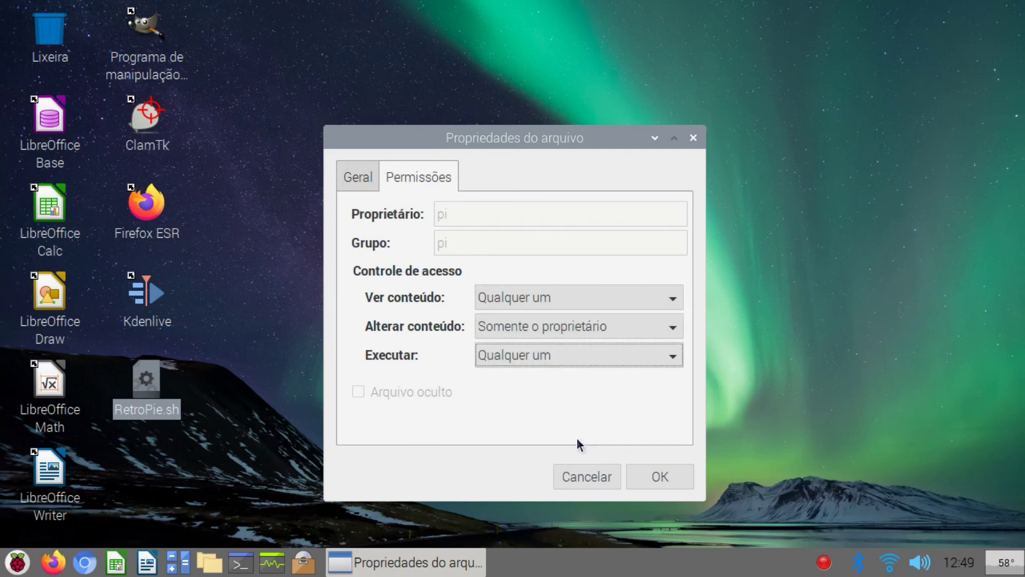
{"action": "left_click", "coordinate": [649, 480]}
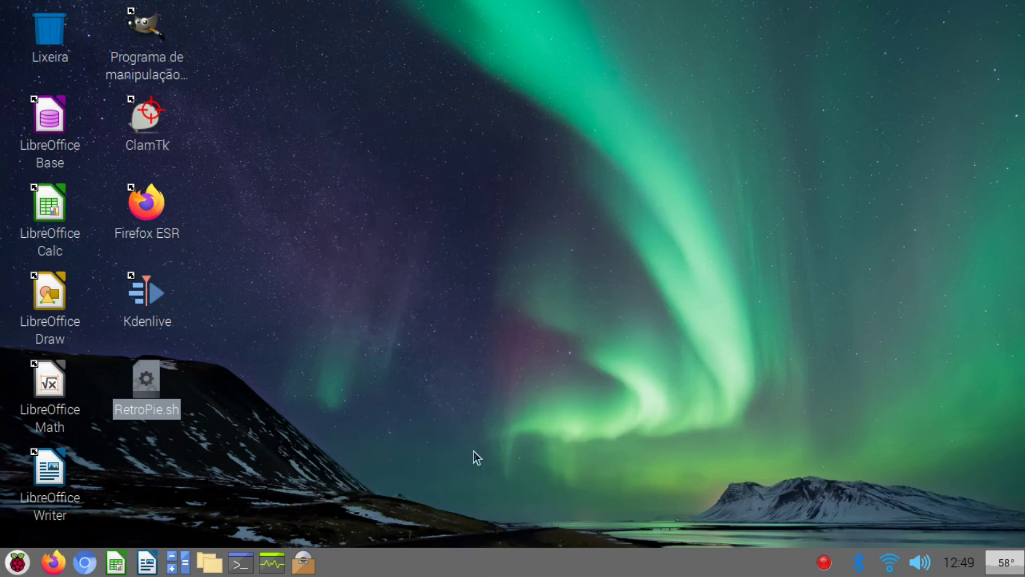
{"action": "left_click", "coordinate": [236, 388]}
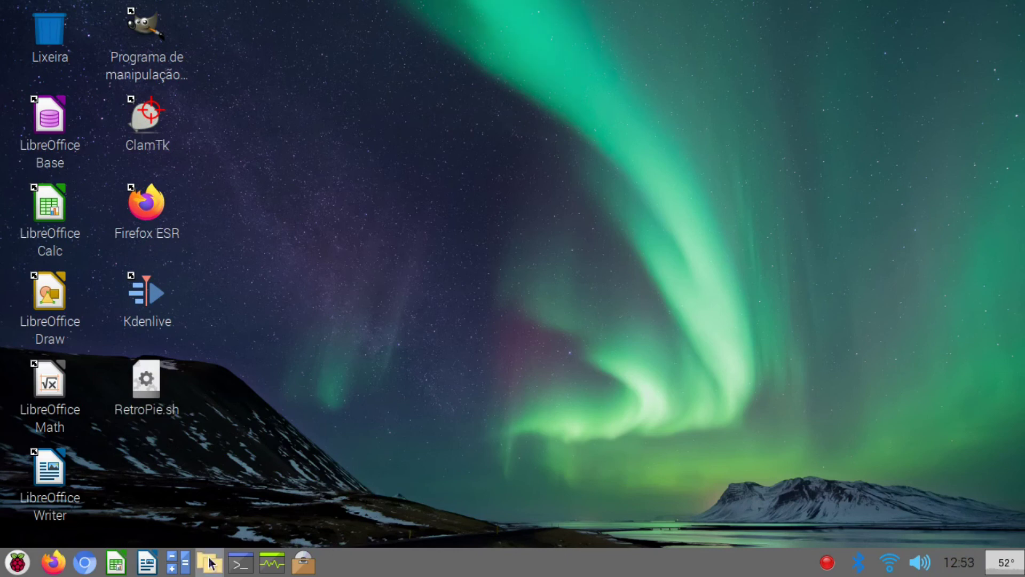
{"action": "left_click", "coordinate": [209, 562]}
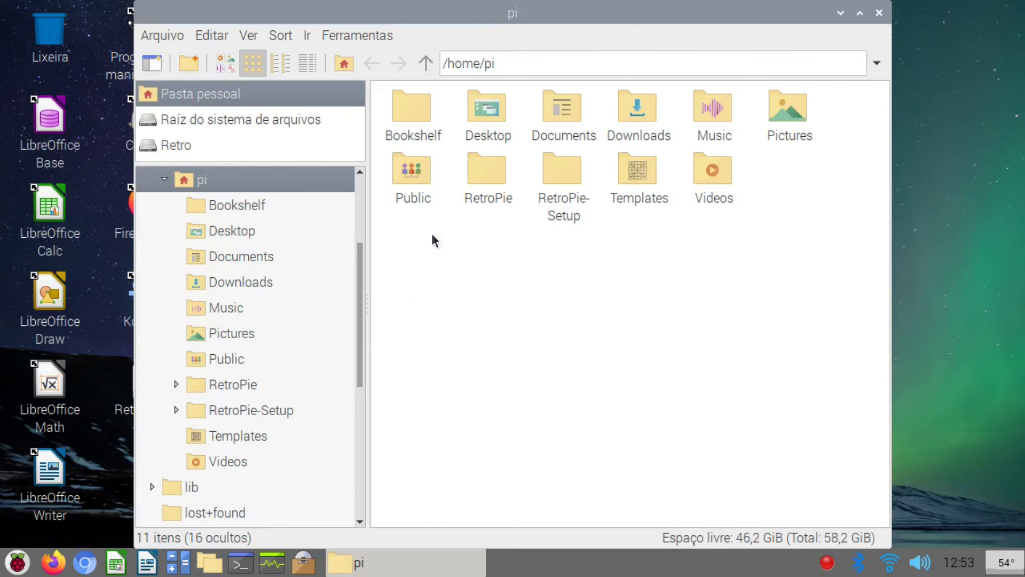
{"action": "double_click", "coordinate": [482, 178]}
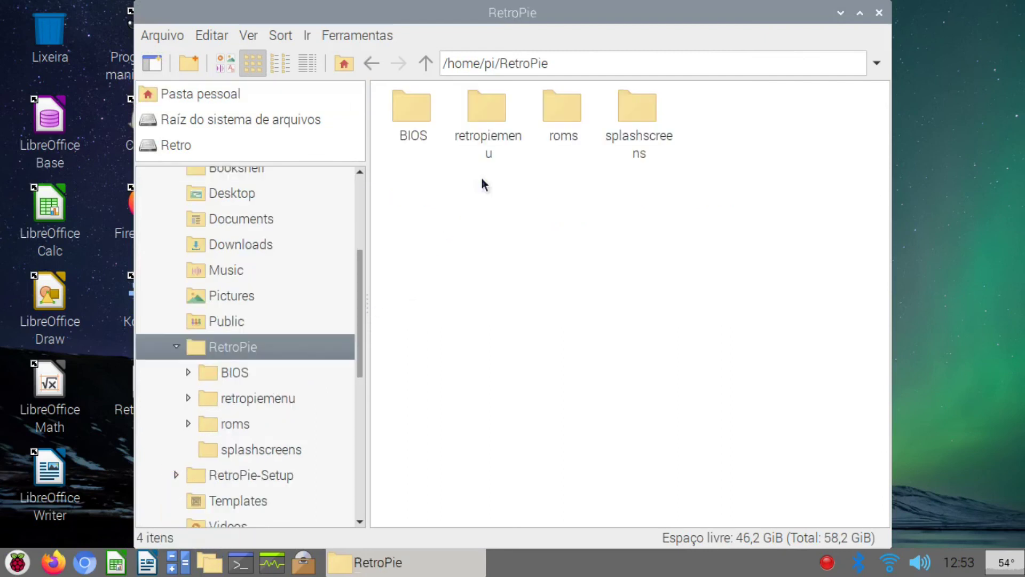
{"action": "double_click", "coordinate": [412, 114]}
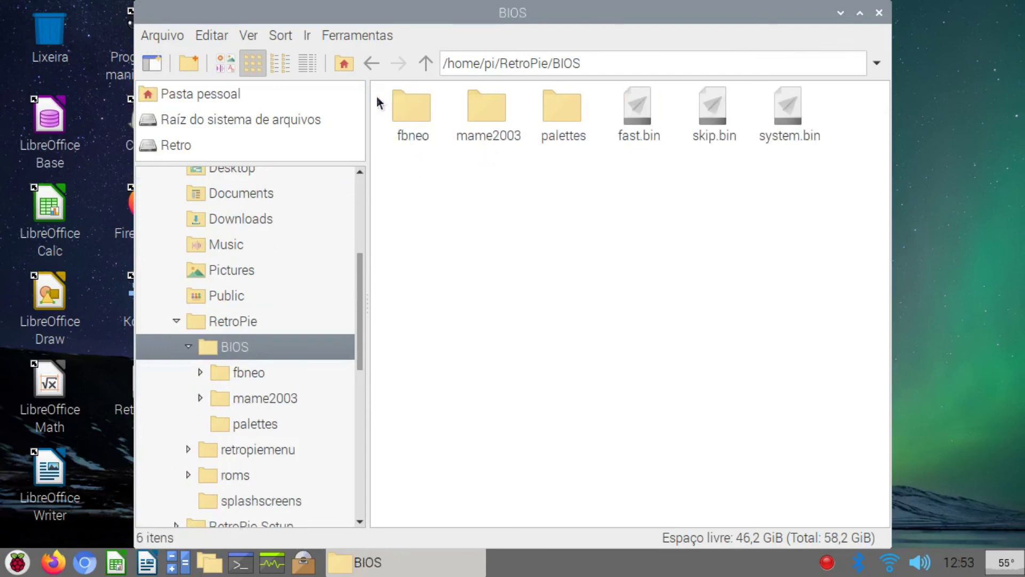
{"action": "left_click", "coordinate": [364, 66]}
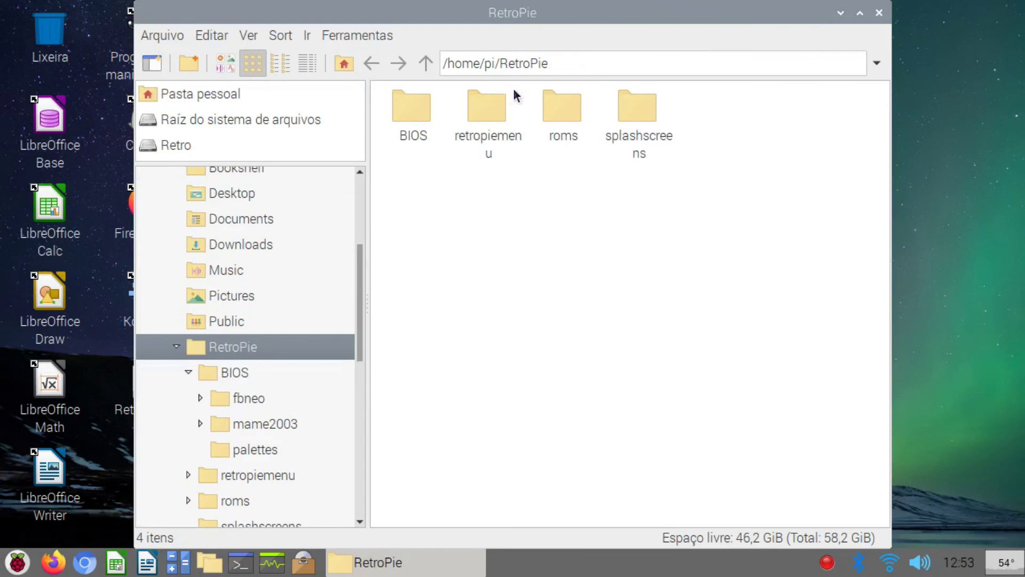
{"action": "double_click", "coordinate": [551, 107]}
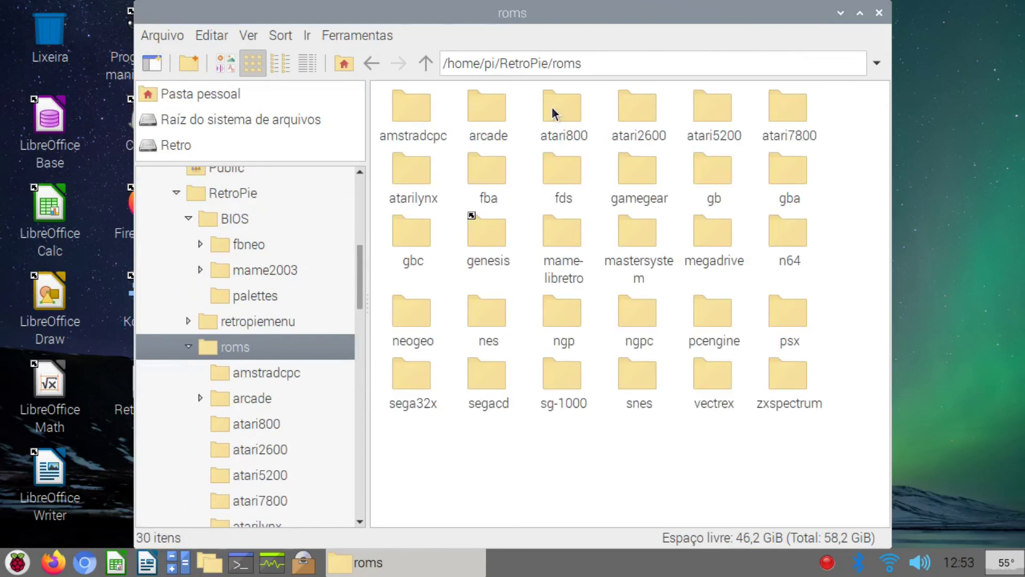
{"action": "double_click", "coordinate": [639, 114]}
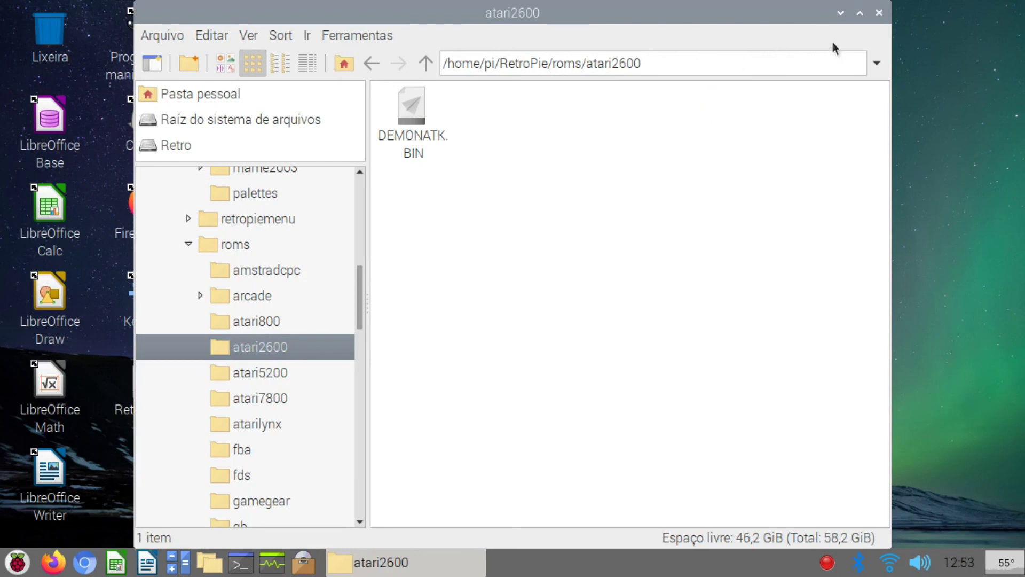
{"action": "left_click", "coordinate": [878, 13]}
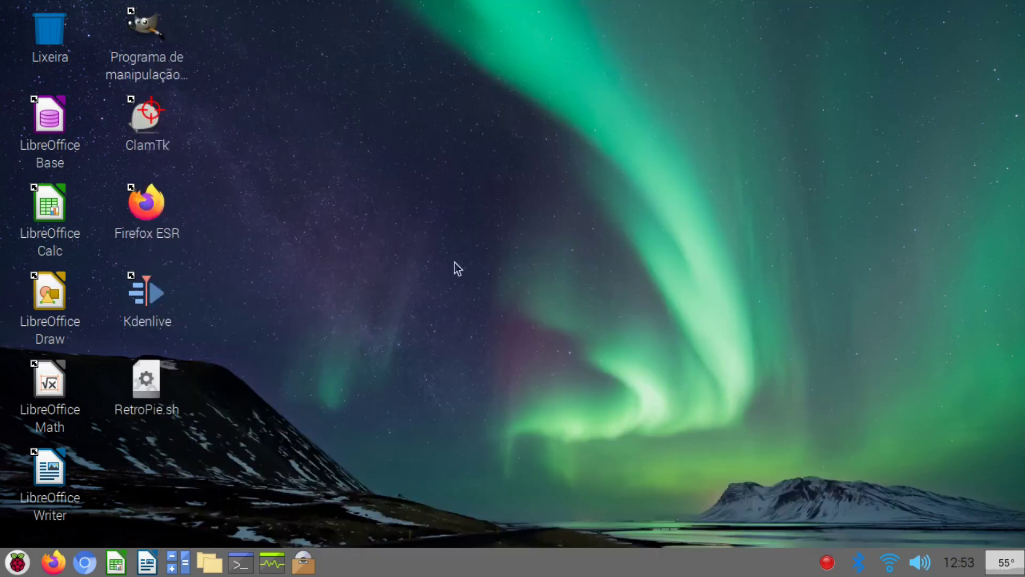
Step: Run RetroPie.sh in a terminal, pick the Atari 2600 system, and launch DEMONATK
{"action": "double_click", "coordinate": [152, 376]}
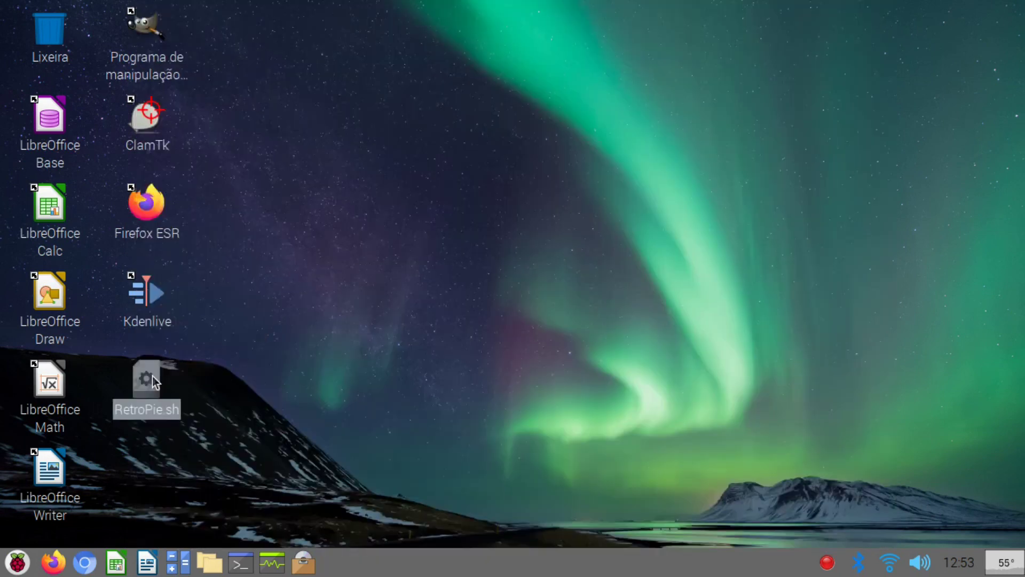
{"action": "left_click", "coordinate": [413, 335]}
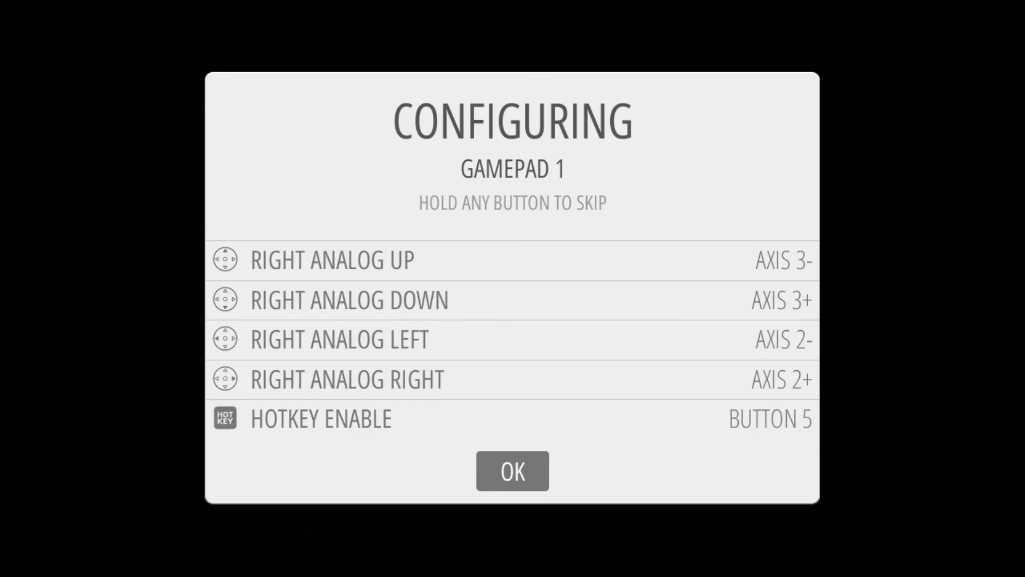
{"action": "key", "text": "Right"}
{"action": "key", "text": "Left"}
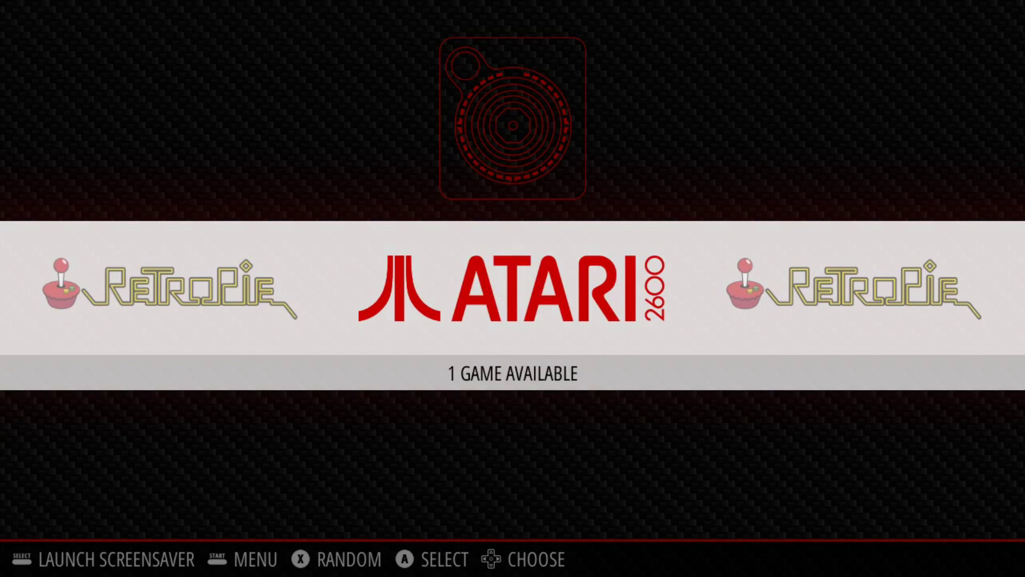
{"action": "key", "text": "Return"}
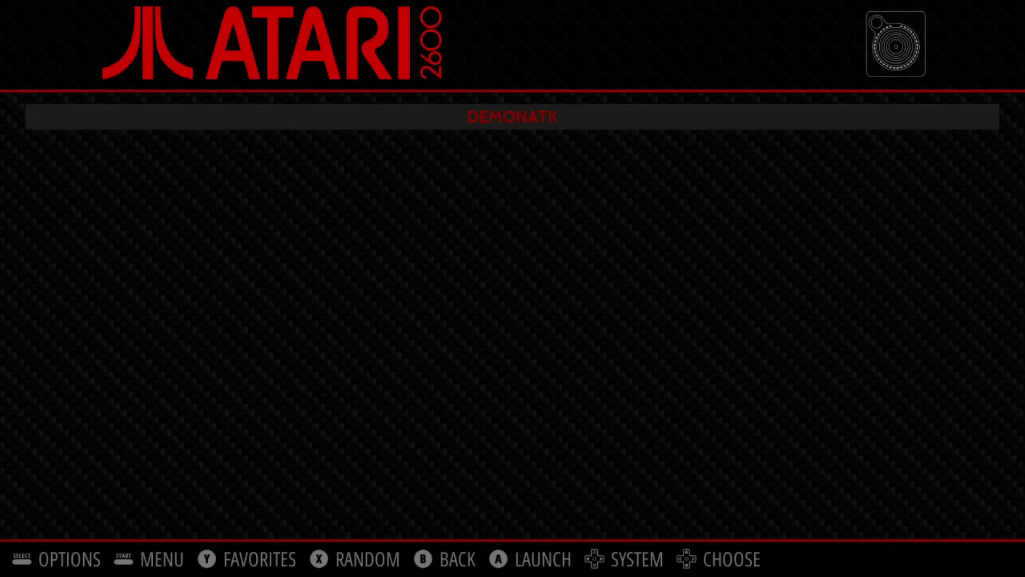
{"action": "key", "text": "Return"}
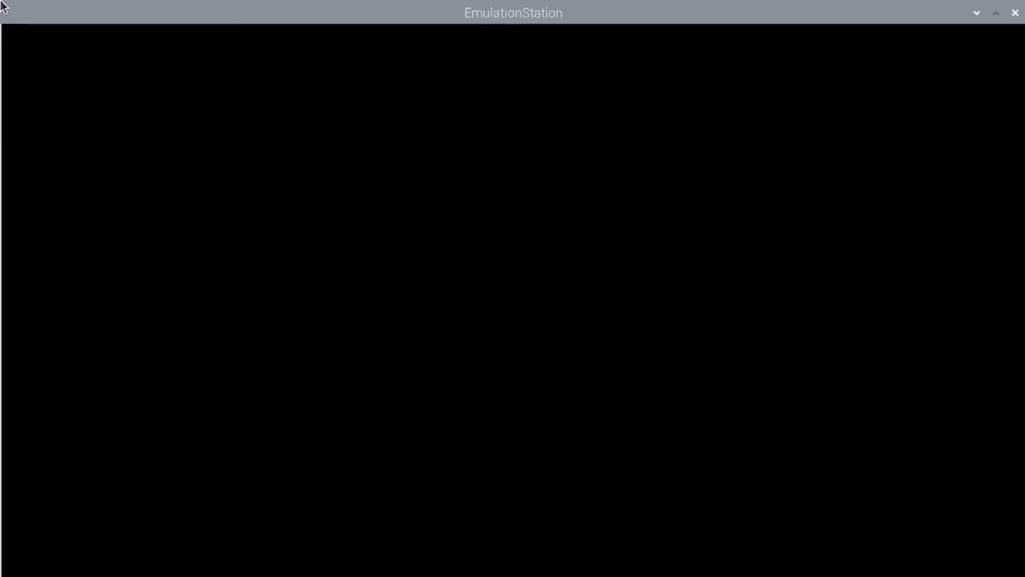